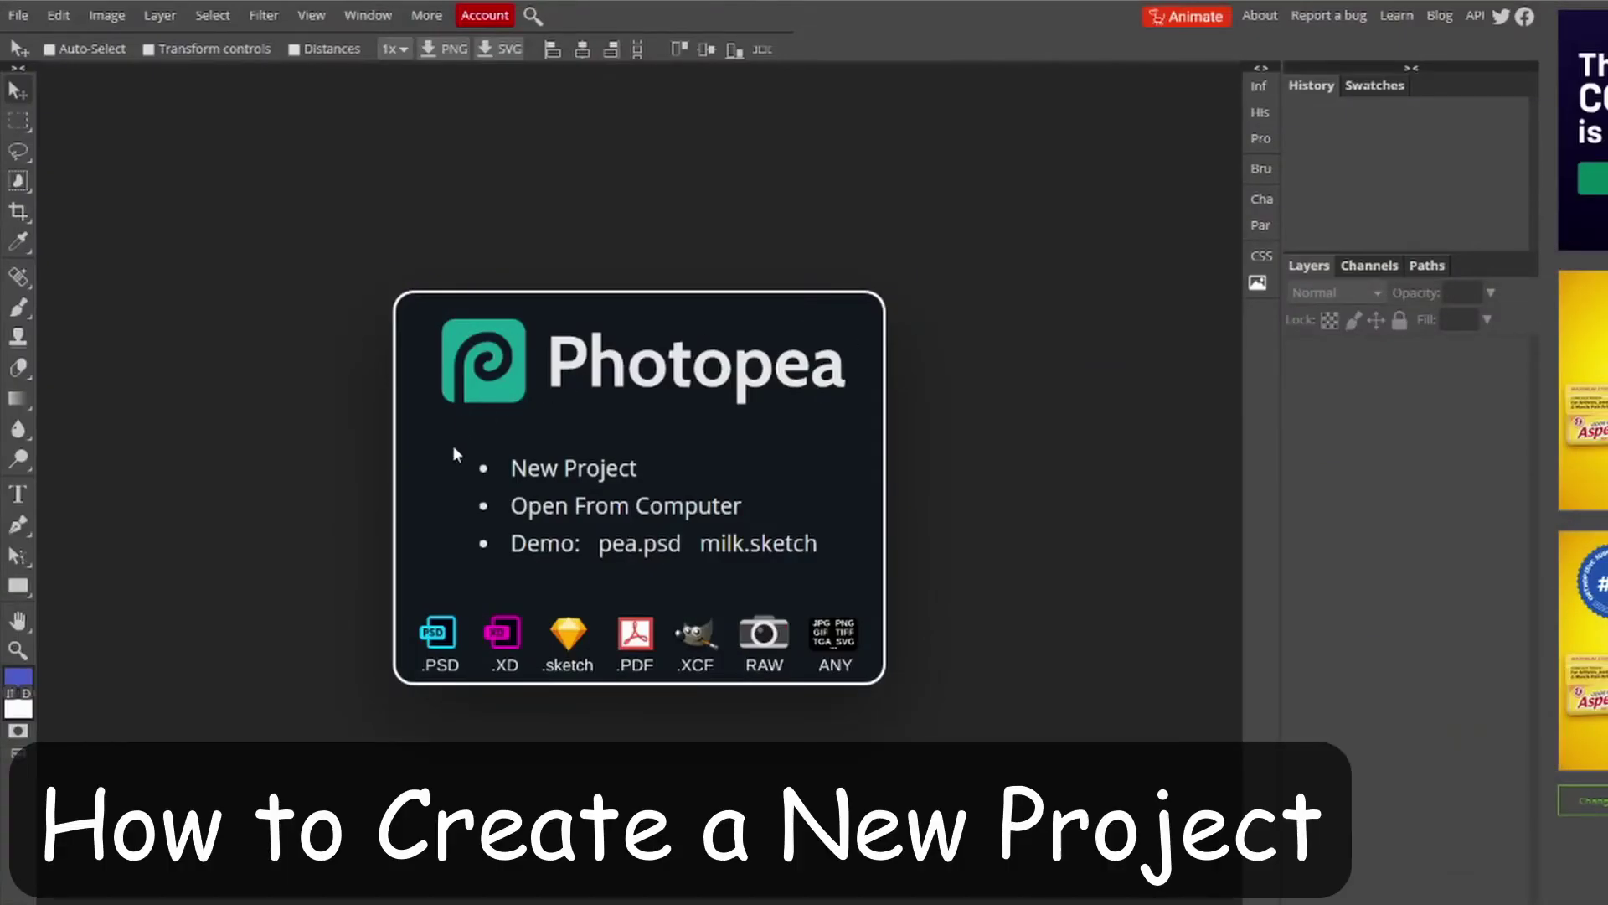
Name the new project Sample and set its canvas to 1920 × 1080 px
left_click(537, 474)
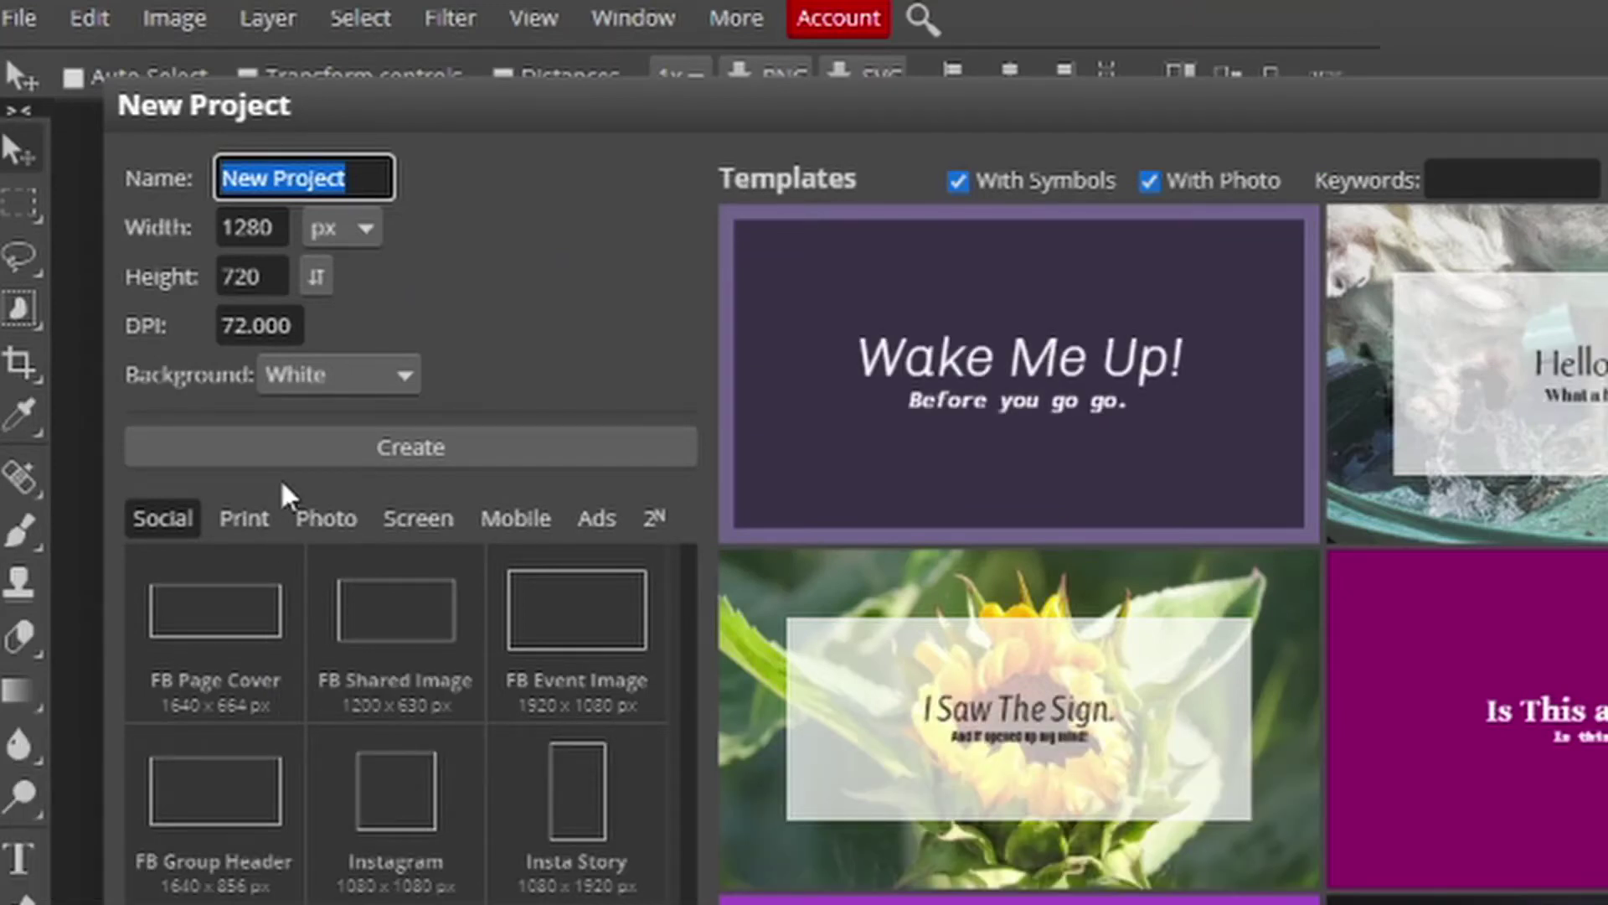
type("Sample")
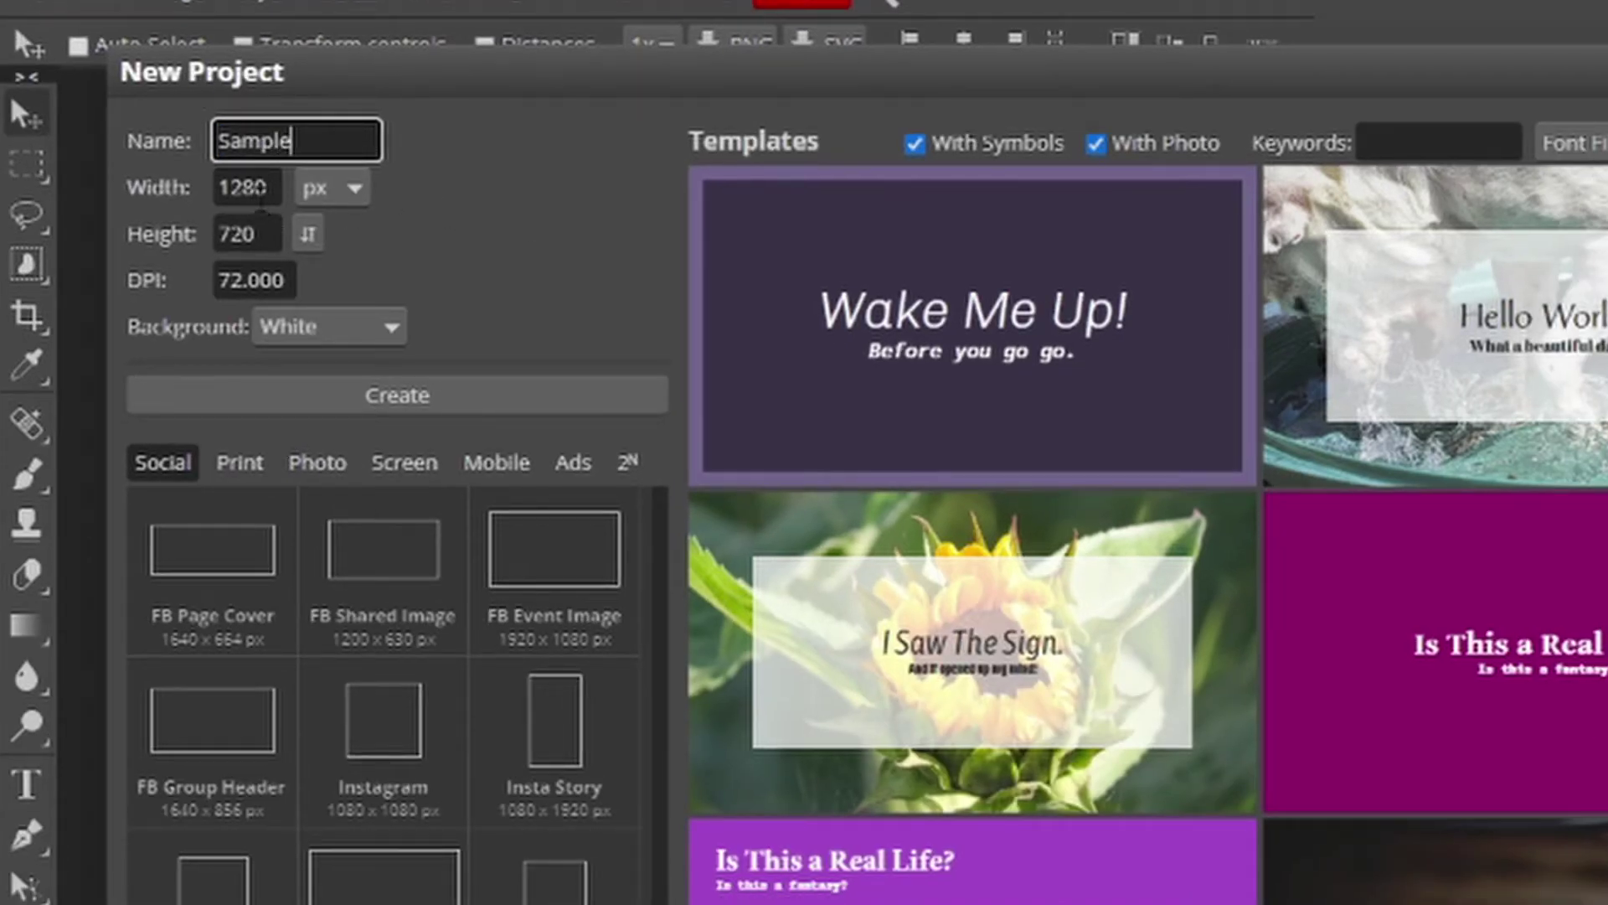
left_click(261, 187)
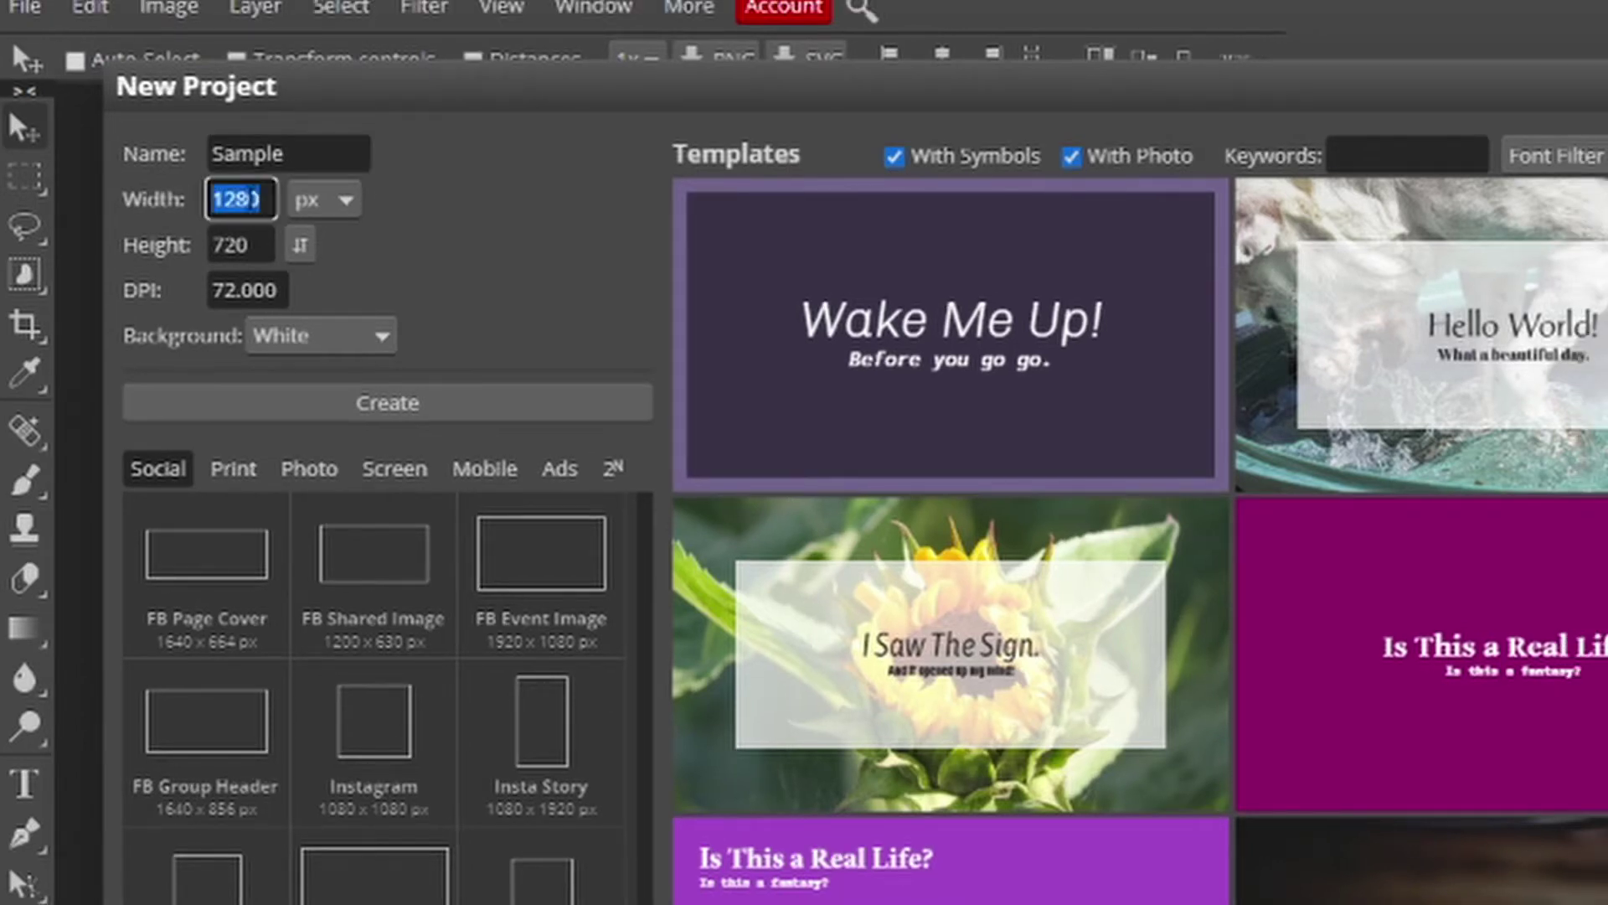
type("1920")
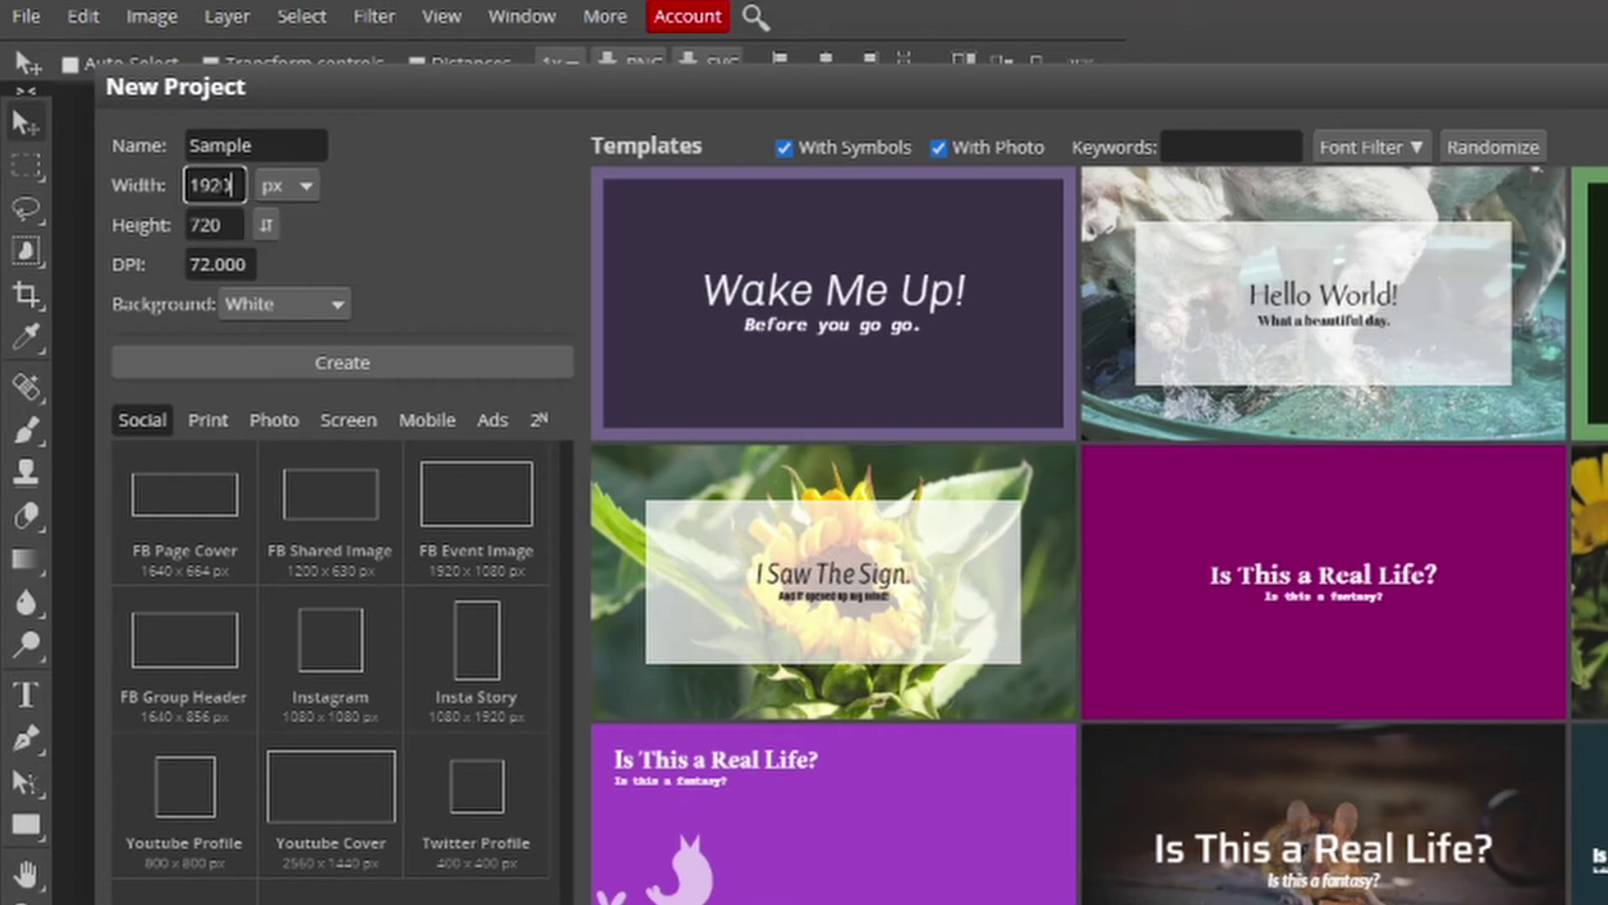
left_click(211, 224)
double_click(211, 224)
type("1080")
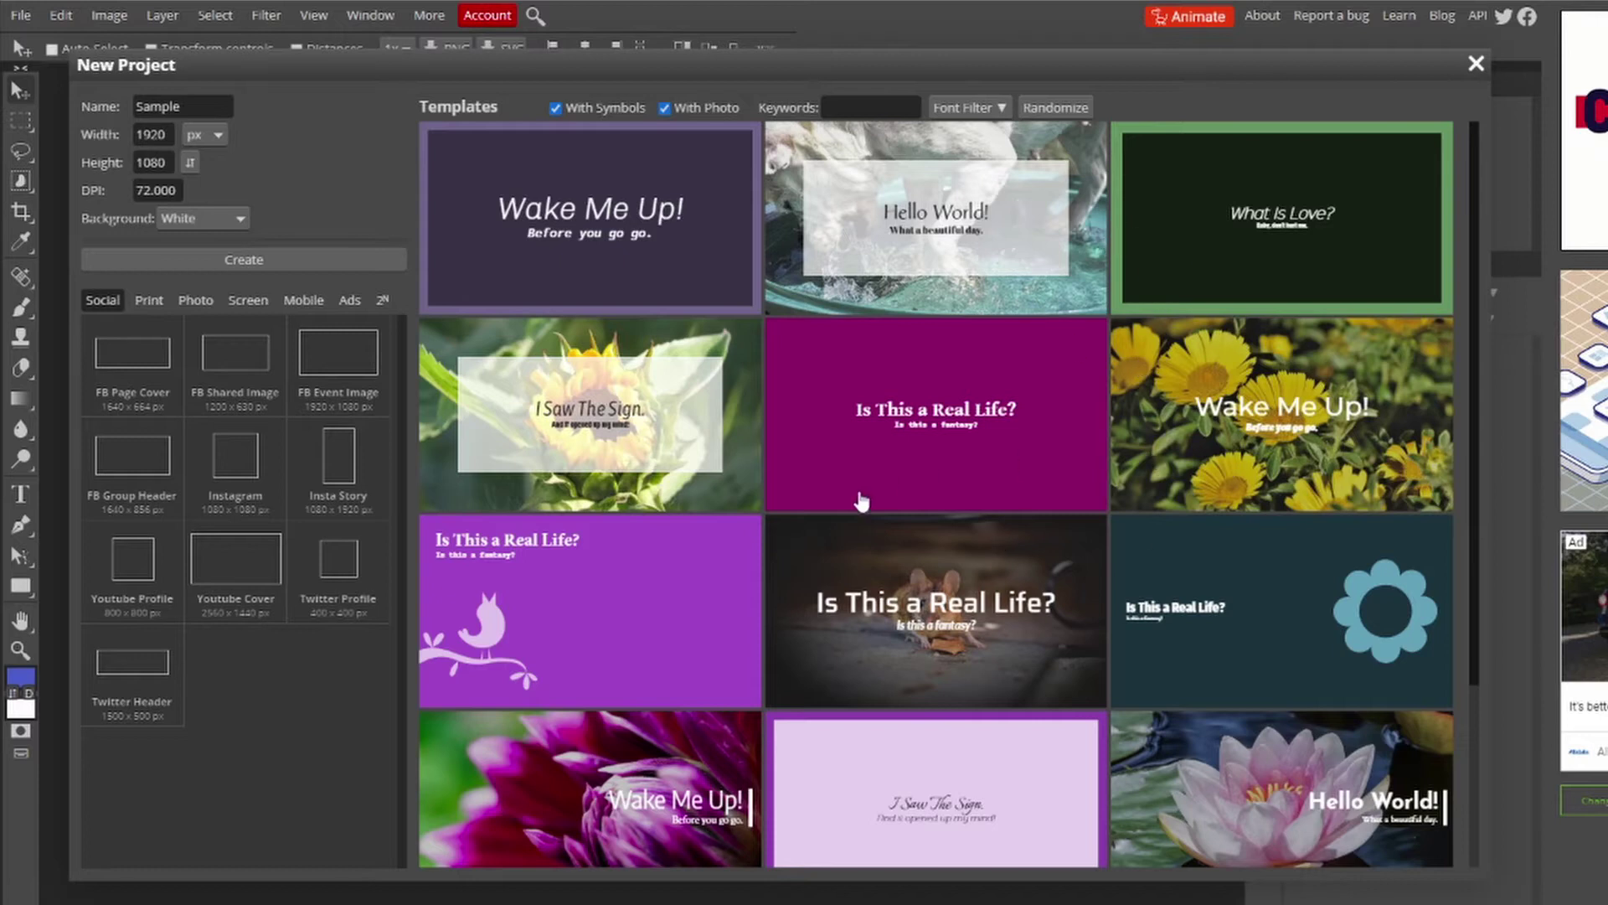
Create the canvas and place the Fortnite island landscape JPG from Jbros Videos > GFX
left_click(330, 260)
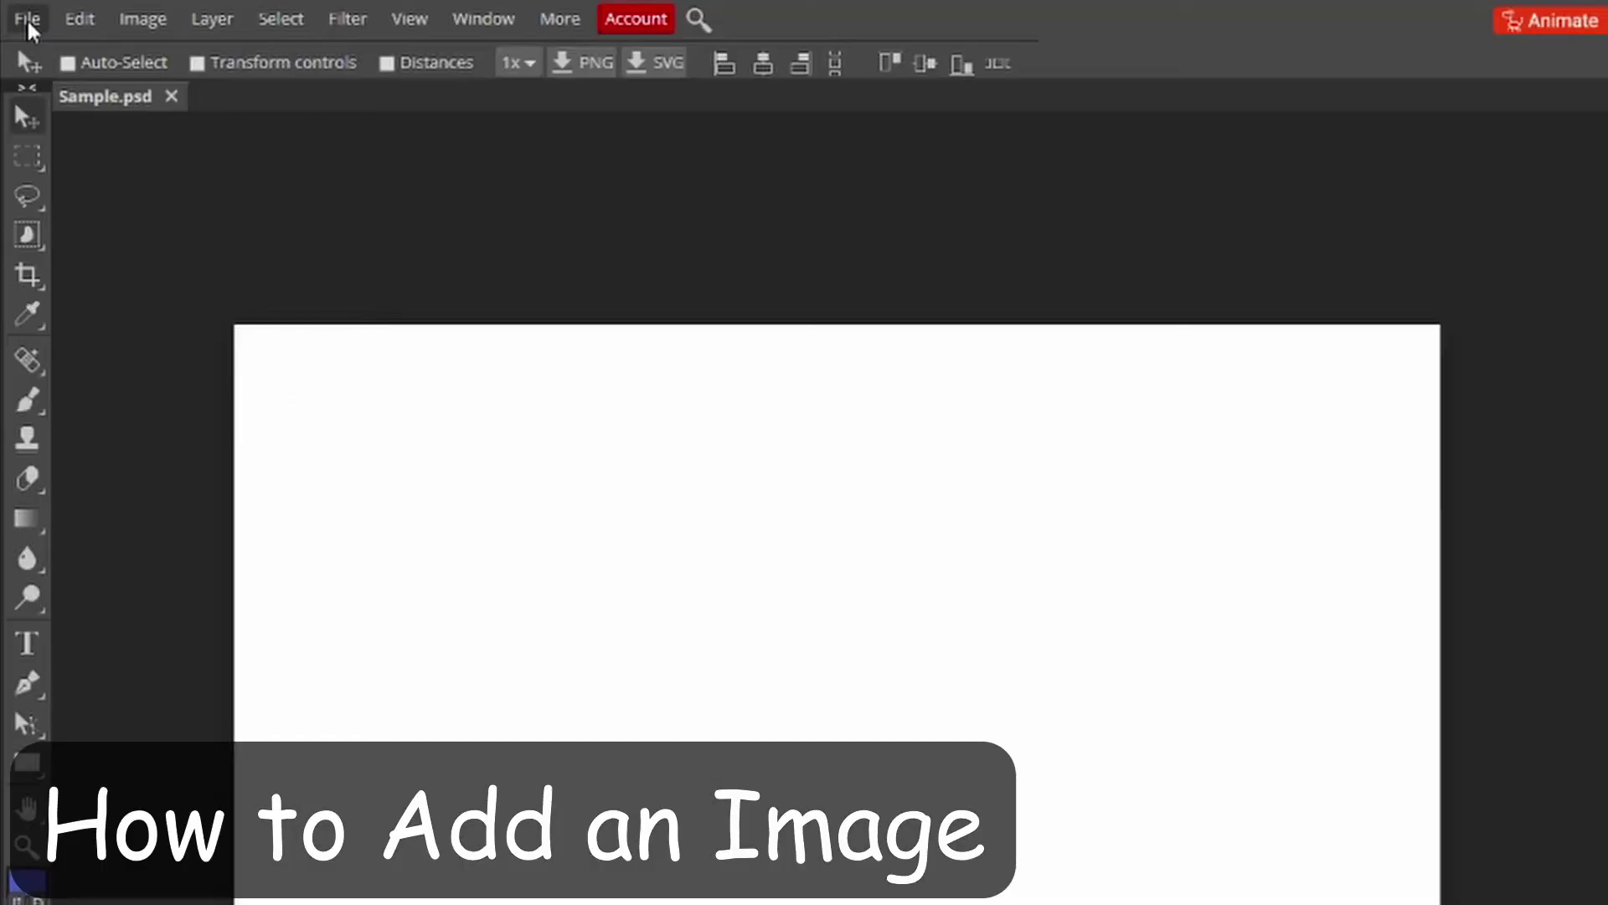
left_click(21, 16)
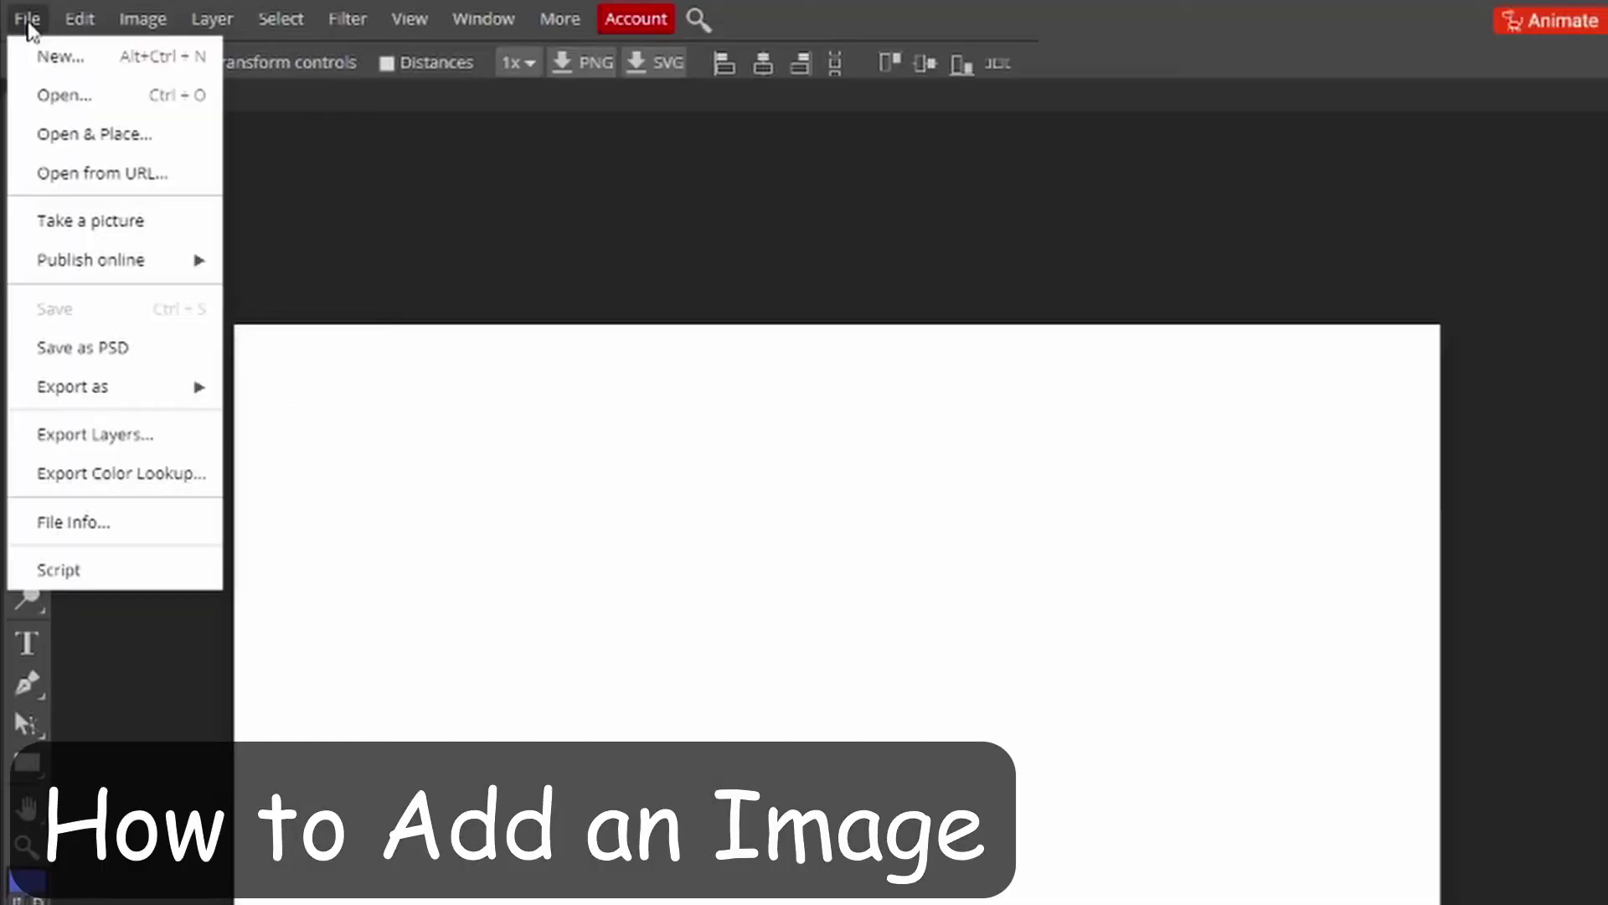
left_click(46, 136)
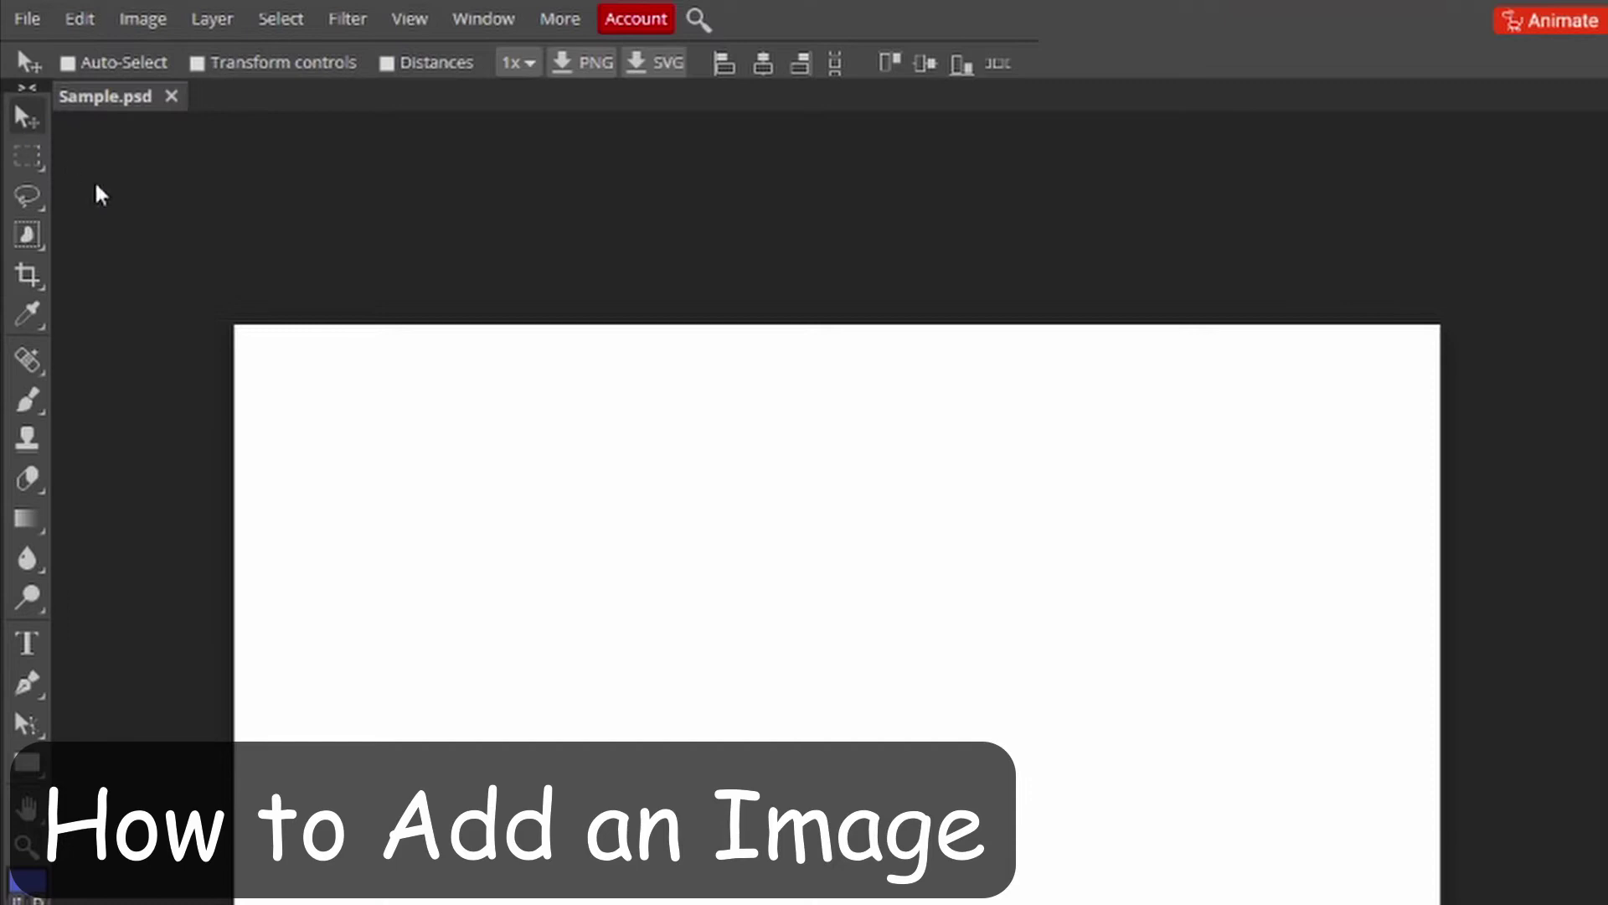
scroll(118, 171, "up", 3)
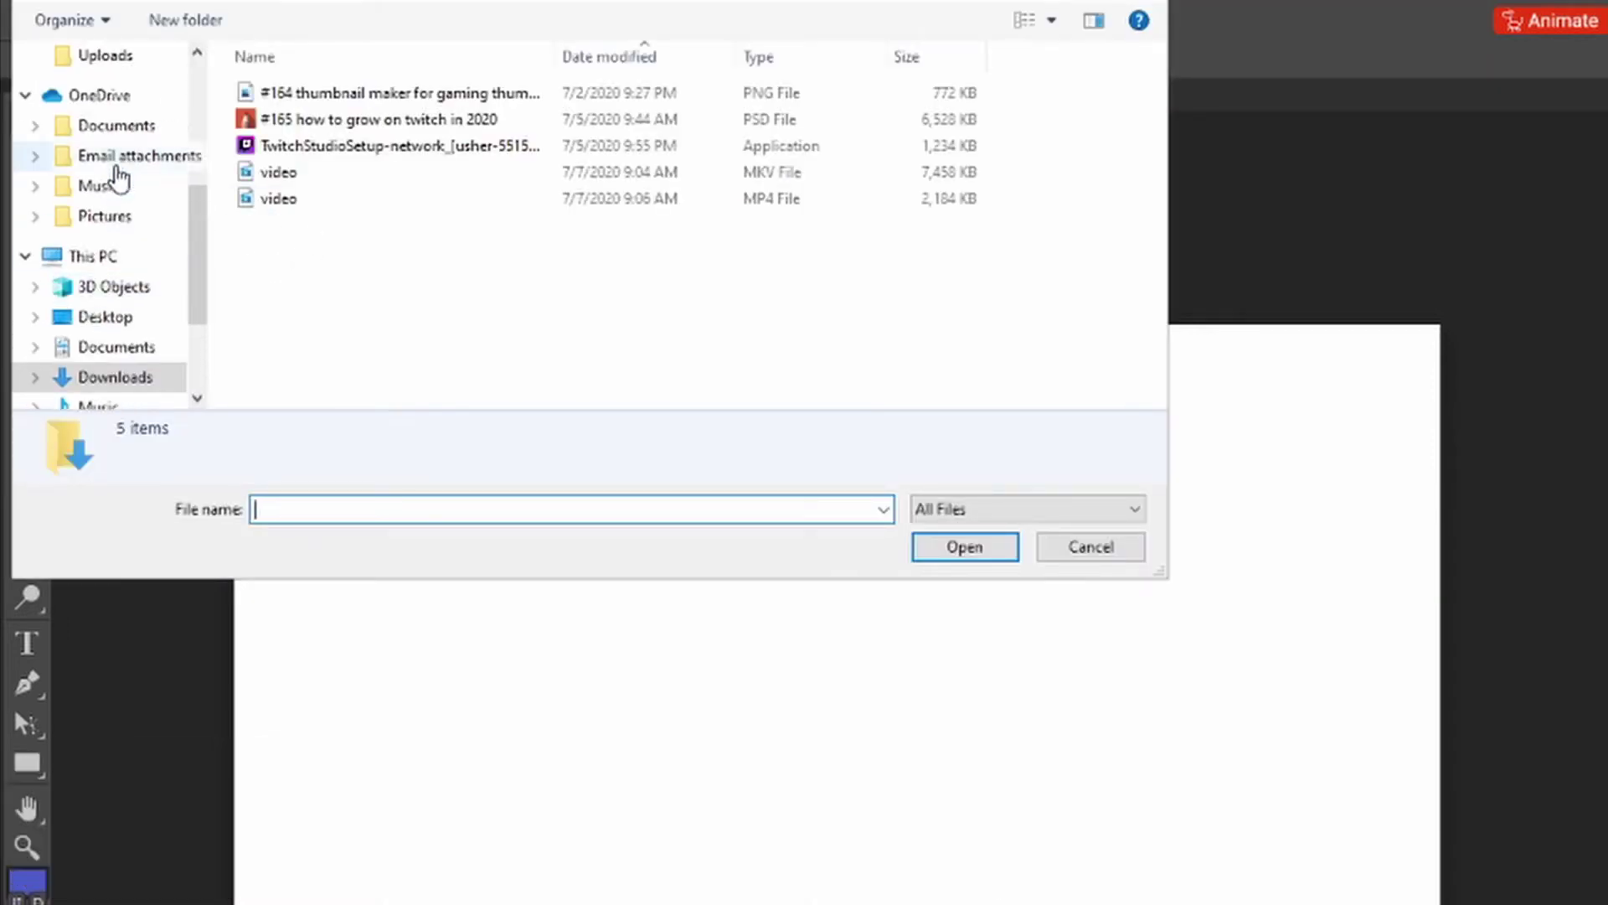
scroll(120, 178, "up", 1)
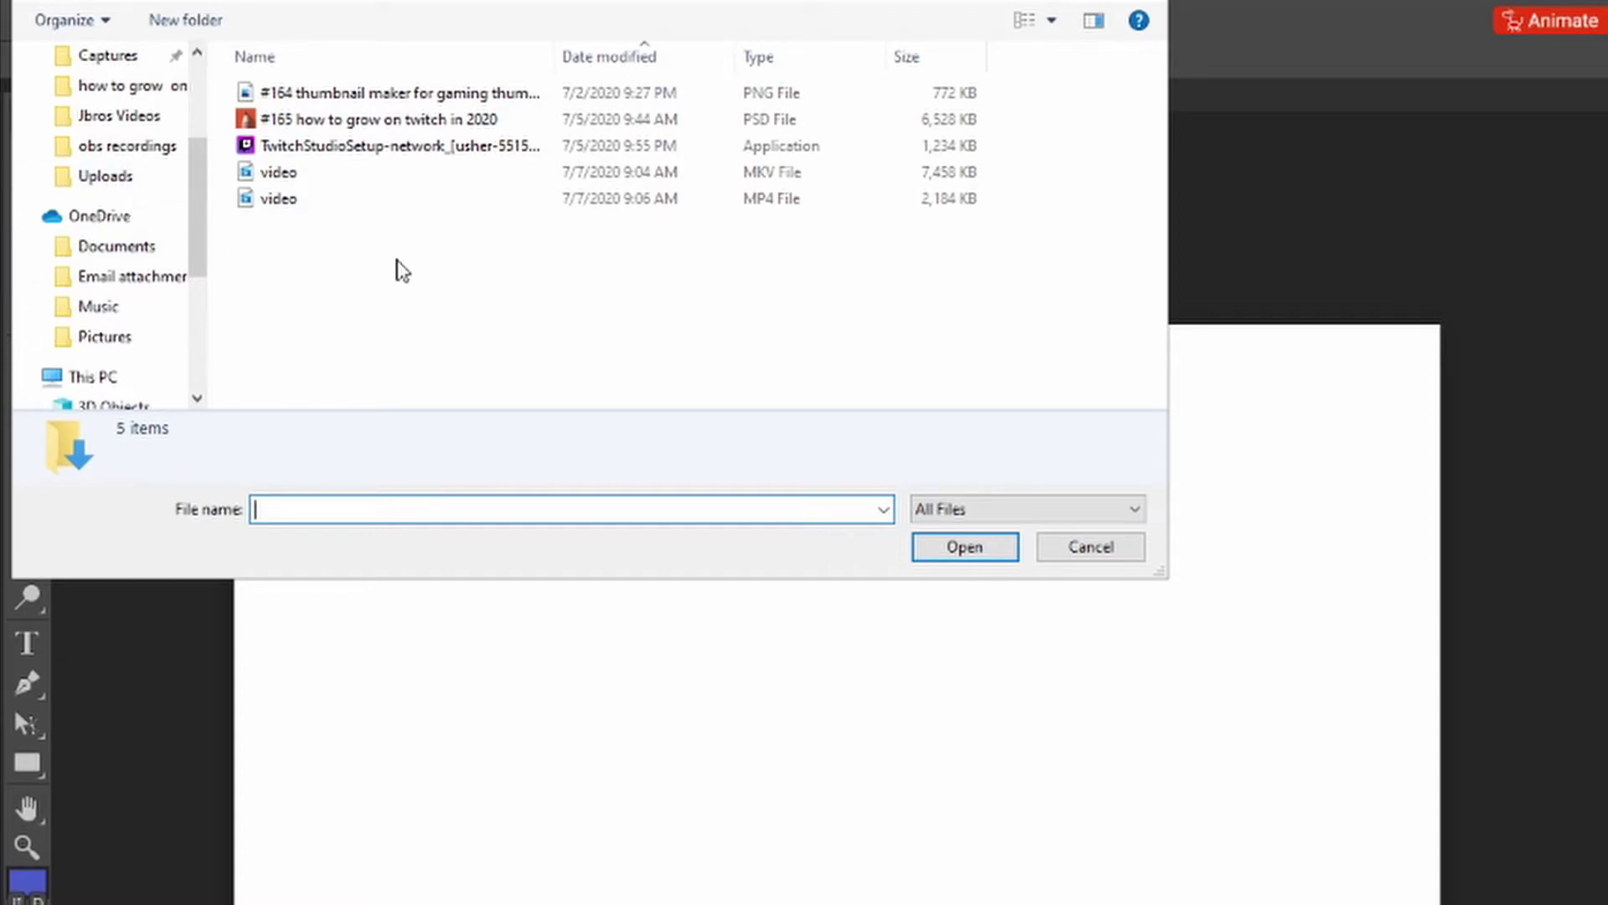
scroll(93, 163, "up", 1)
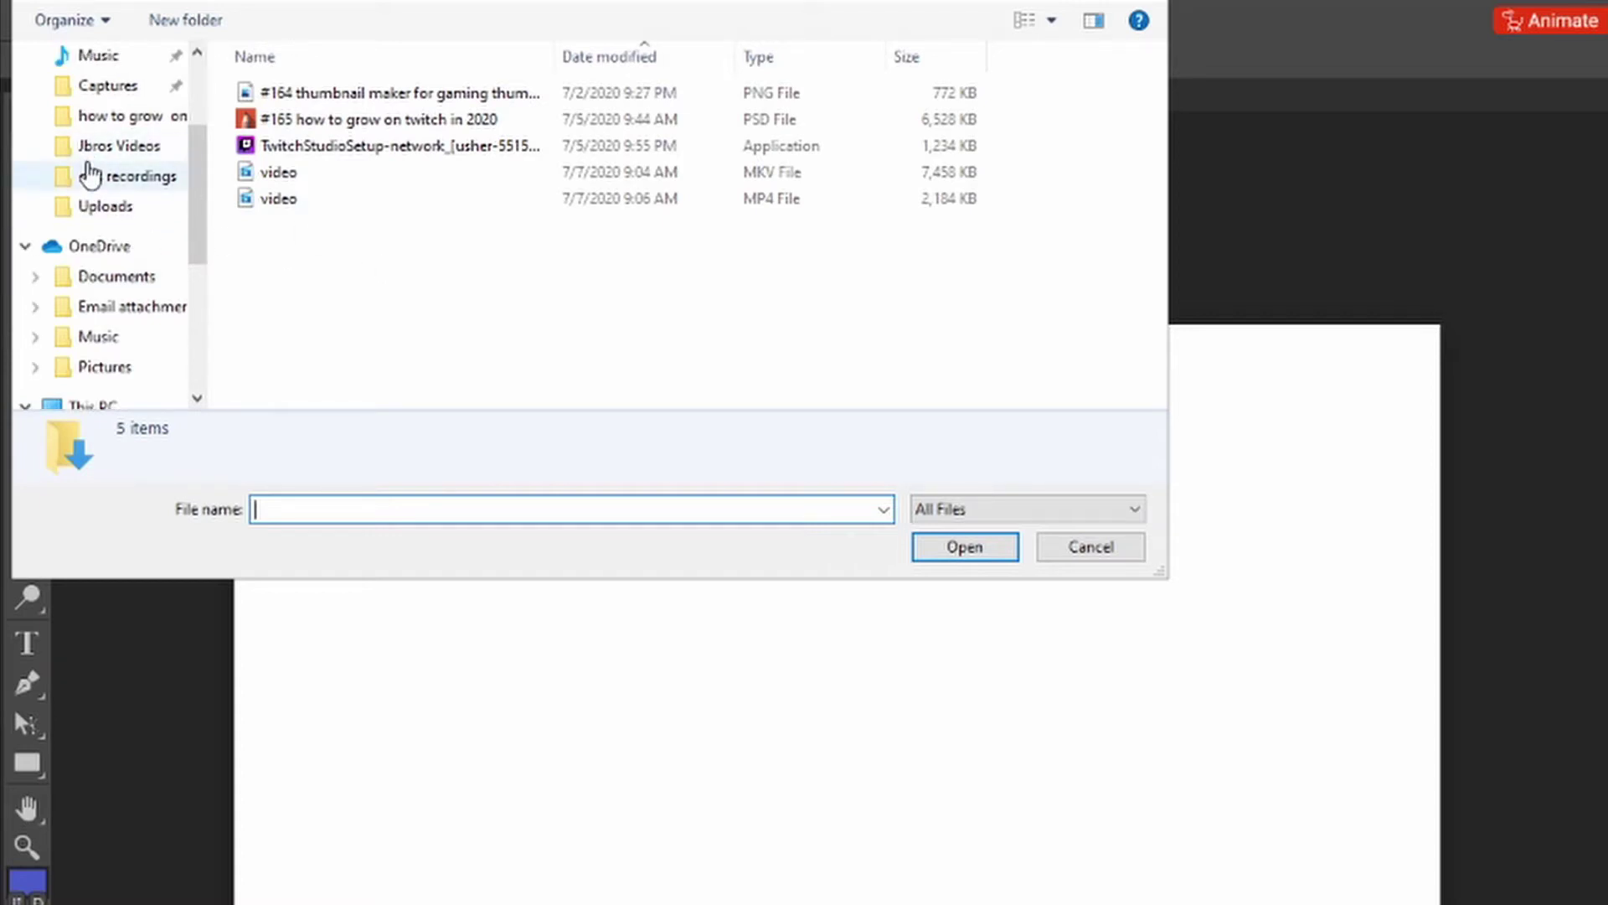
left_click(93, 155)
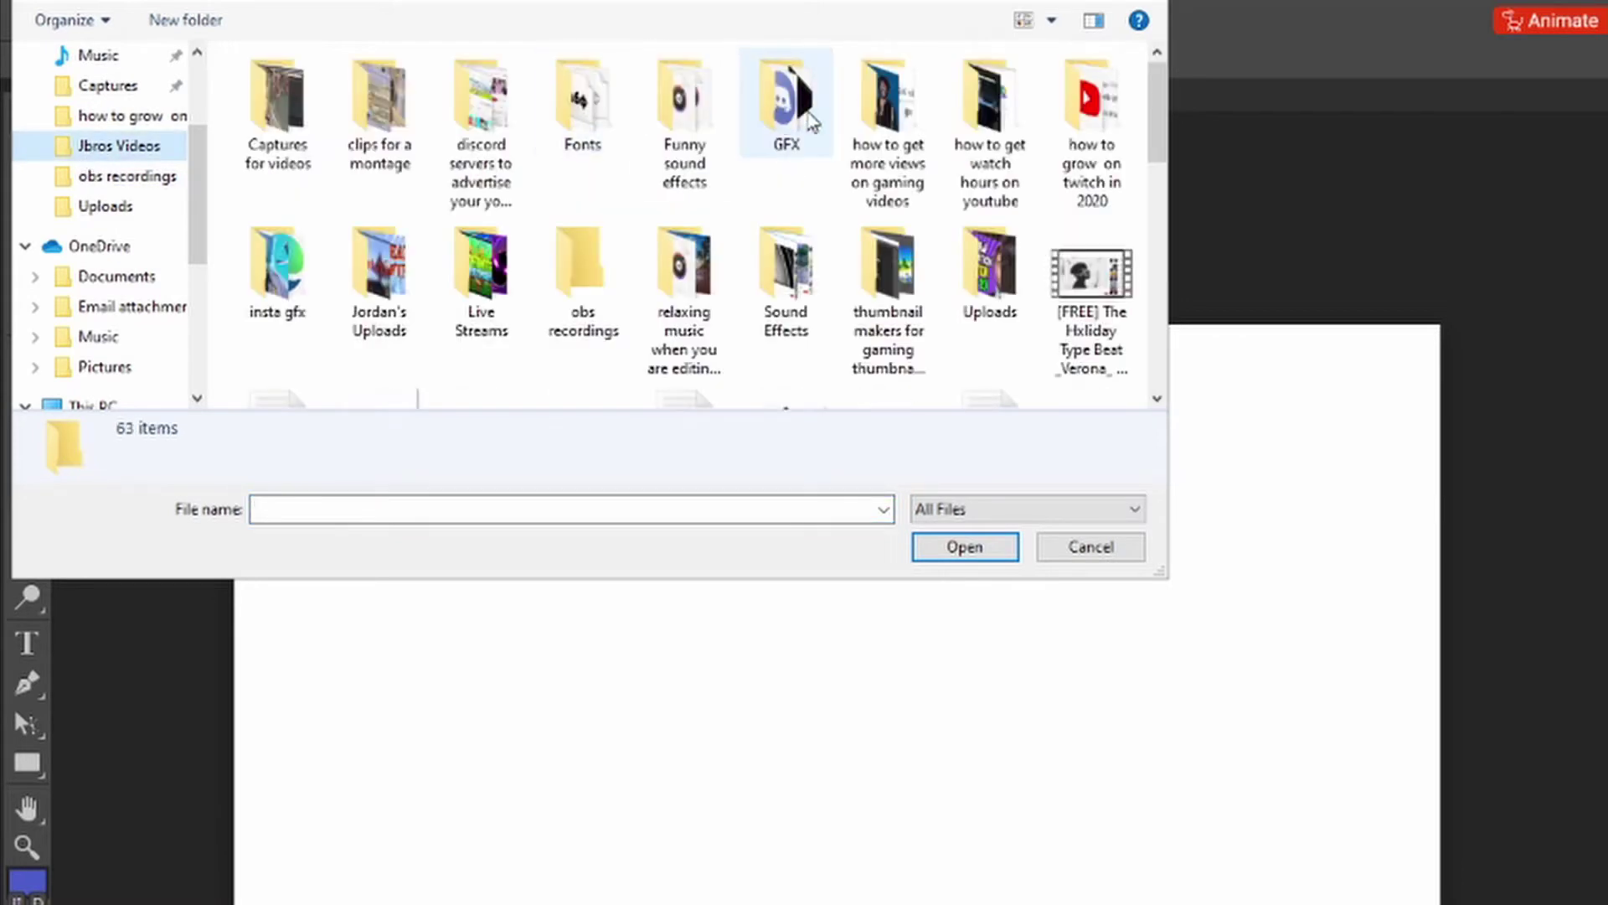
double_click(779, 92)
scroll(921, 193, "down", 1)
left_click(977, 210)
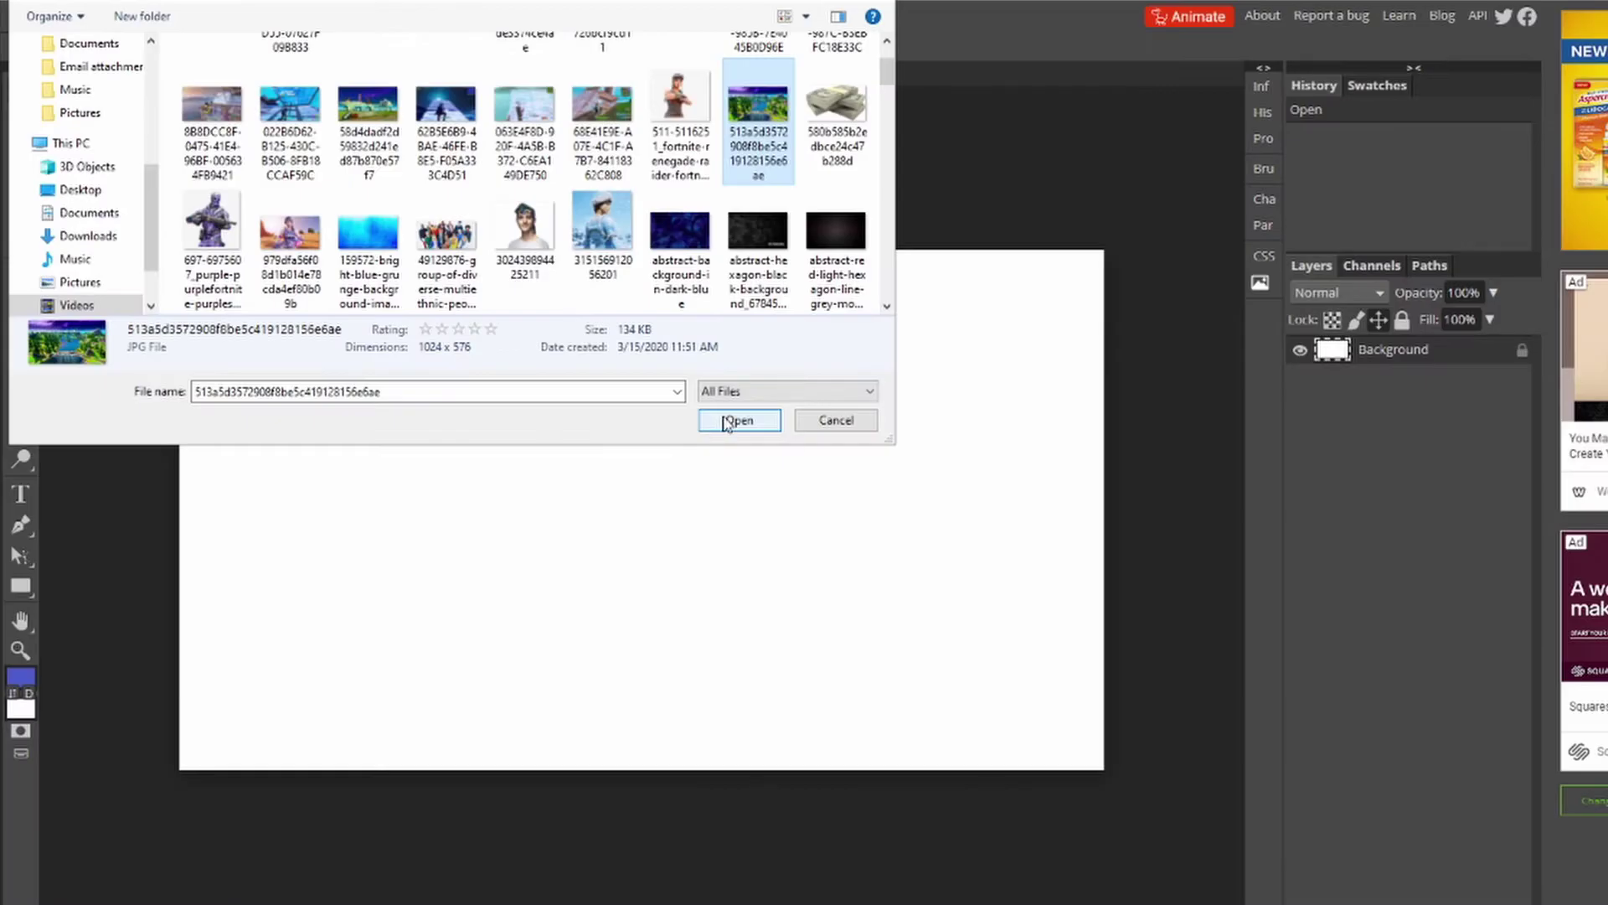
left_click(727, 423)
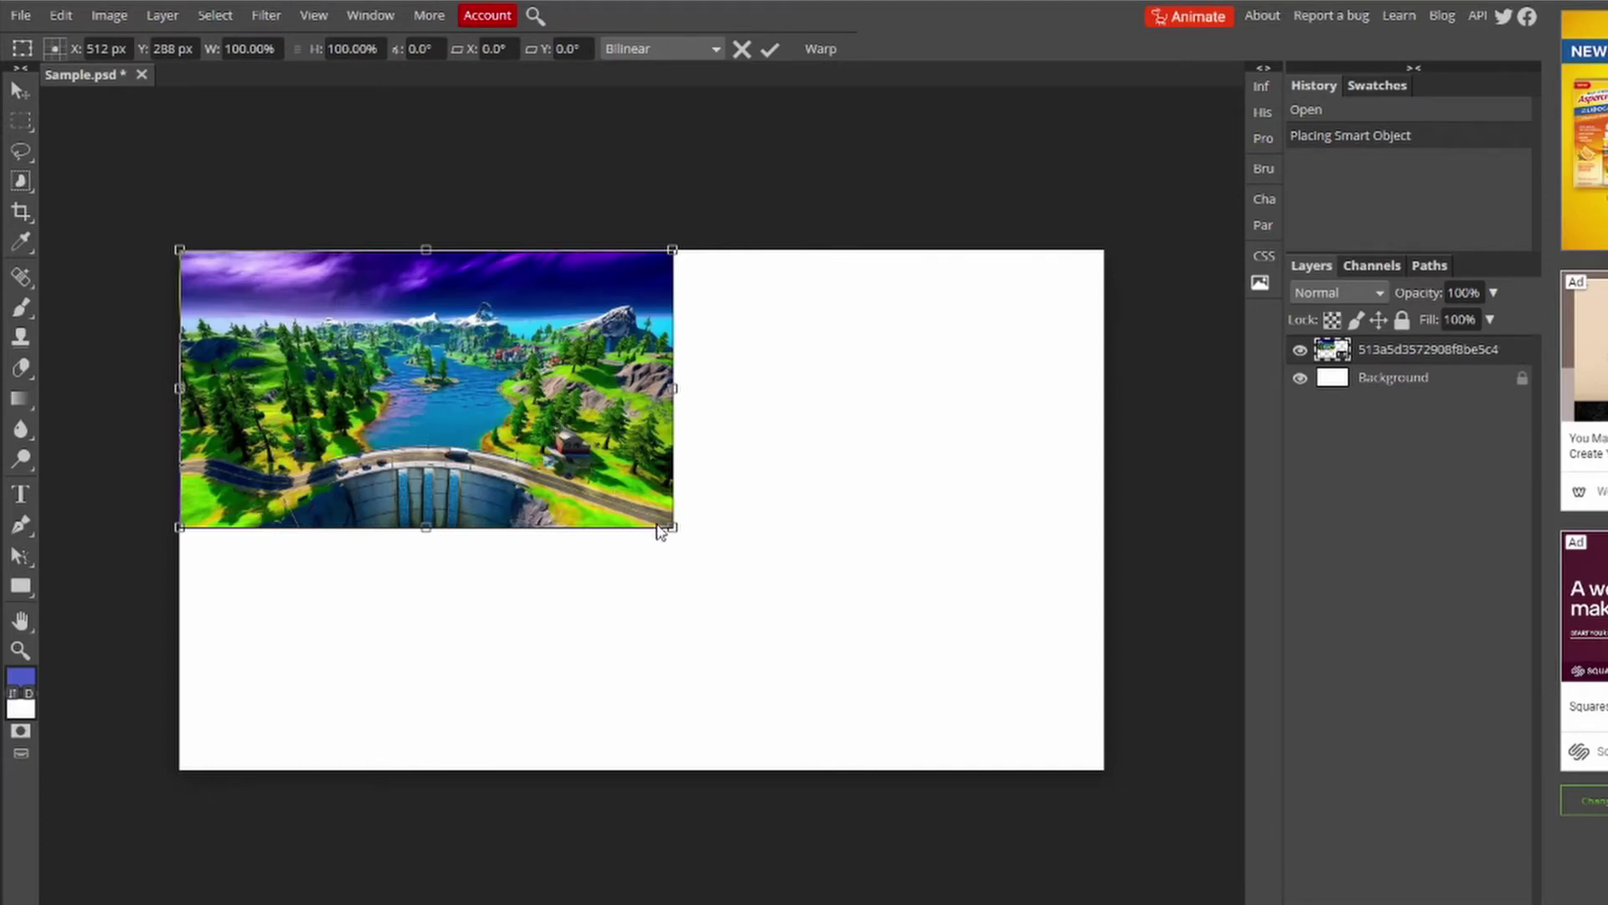
Scale the placed landscape out to the canvas's bottom-right corner and commit the transform
left_click_drag(674, 529, 1104, 769)
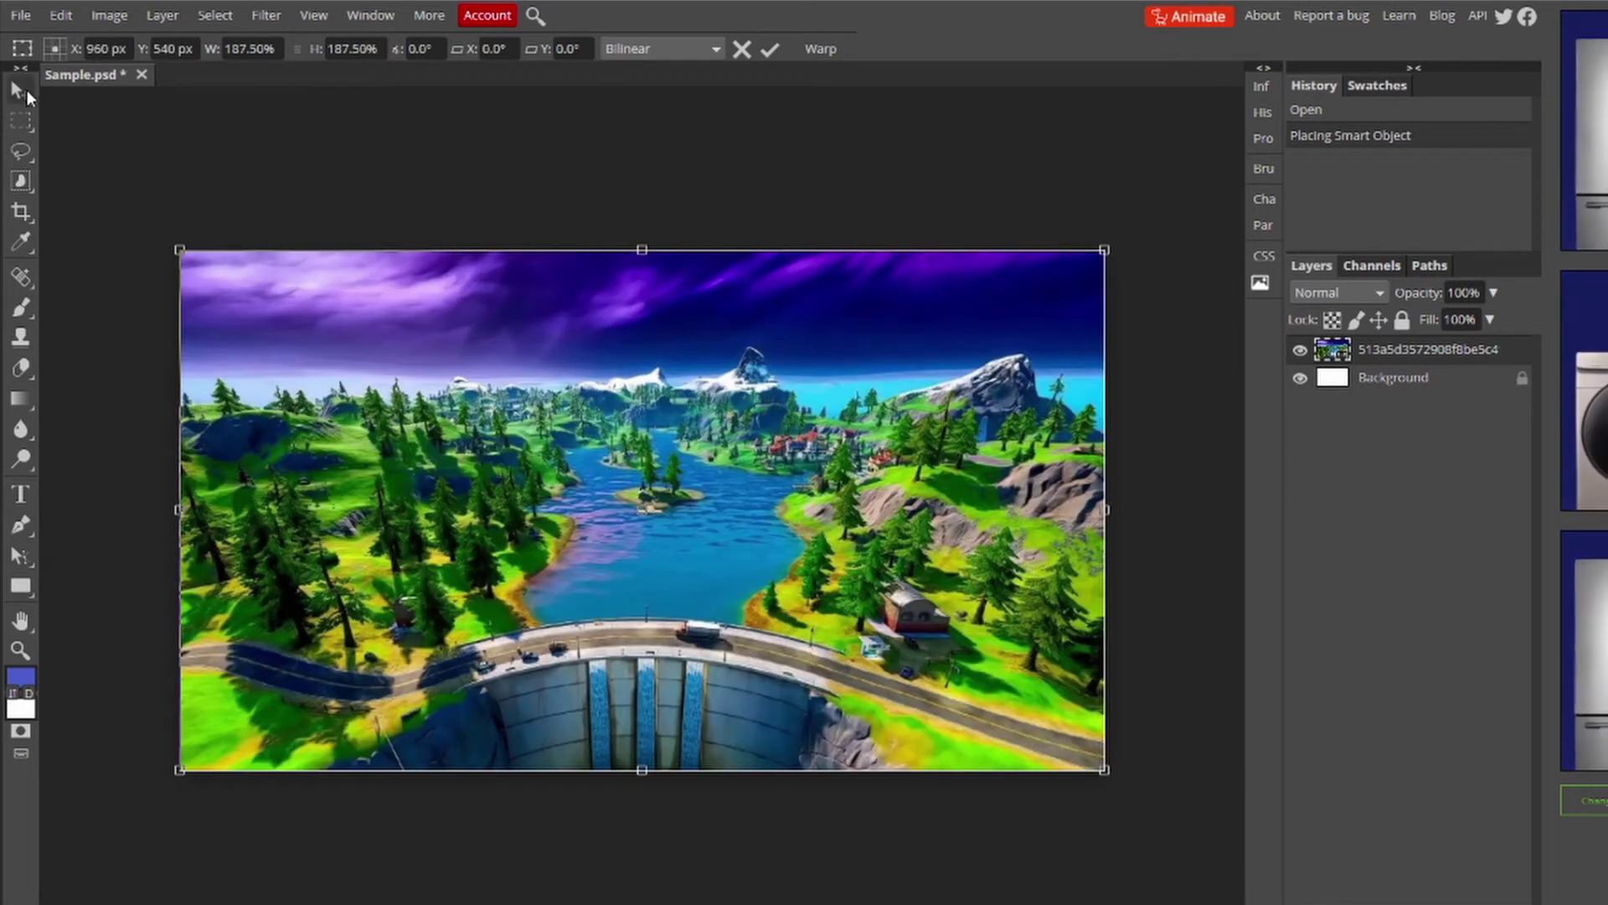
left_click(26, 92)
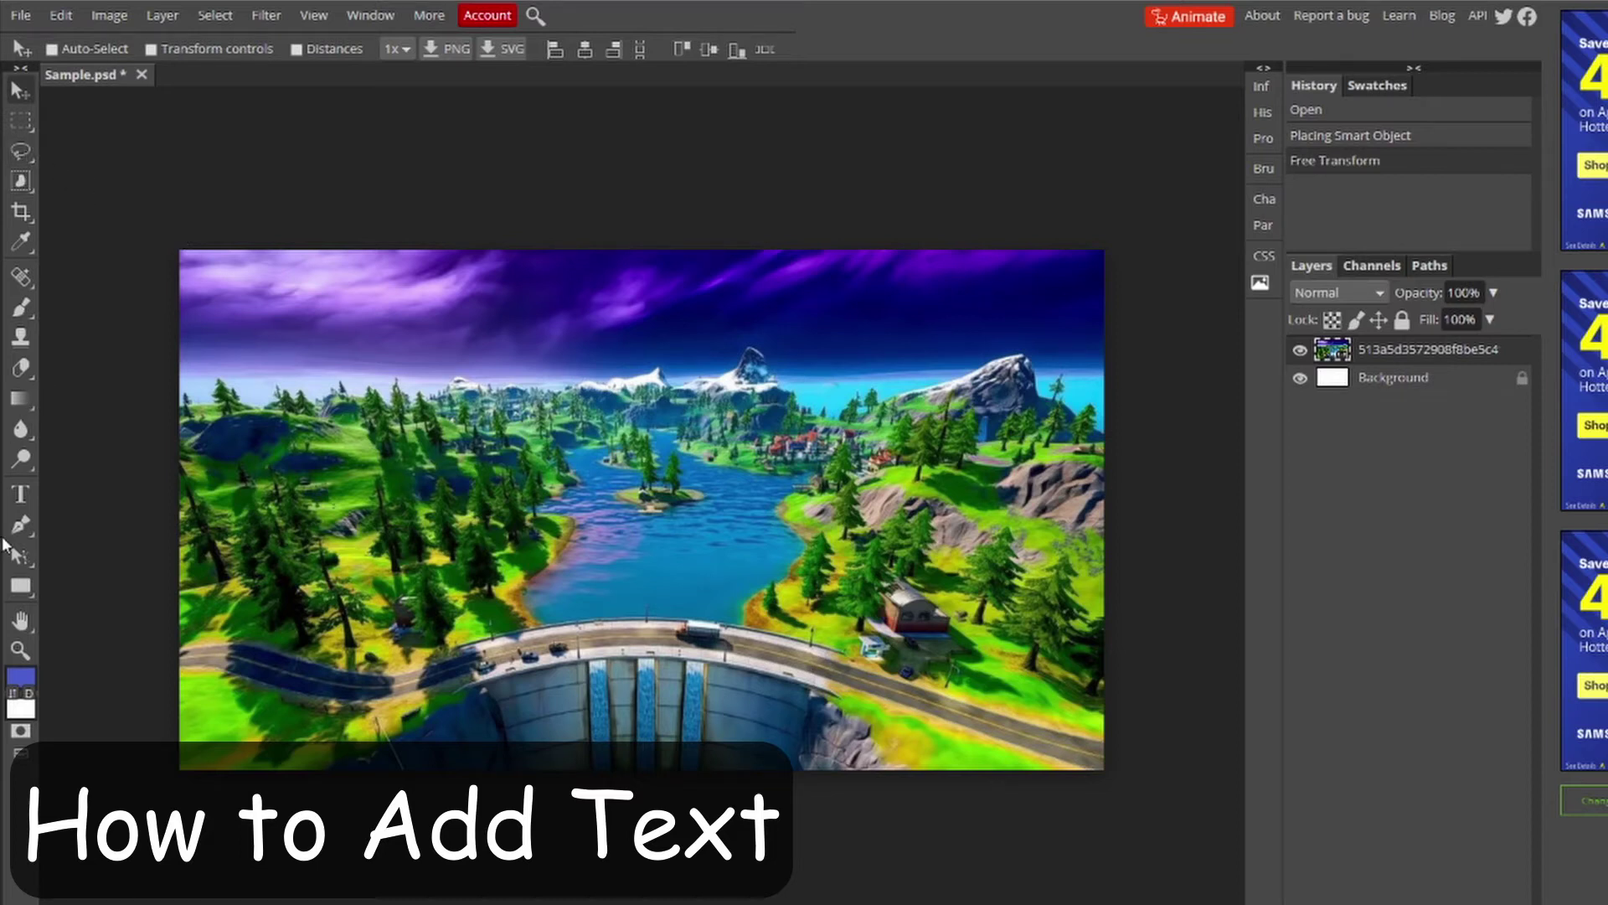
Add a 'HOW TO PLAY FORTNITE' text layer on the landscape and size it 180 px
left_click(20, 495)
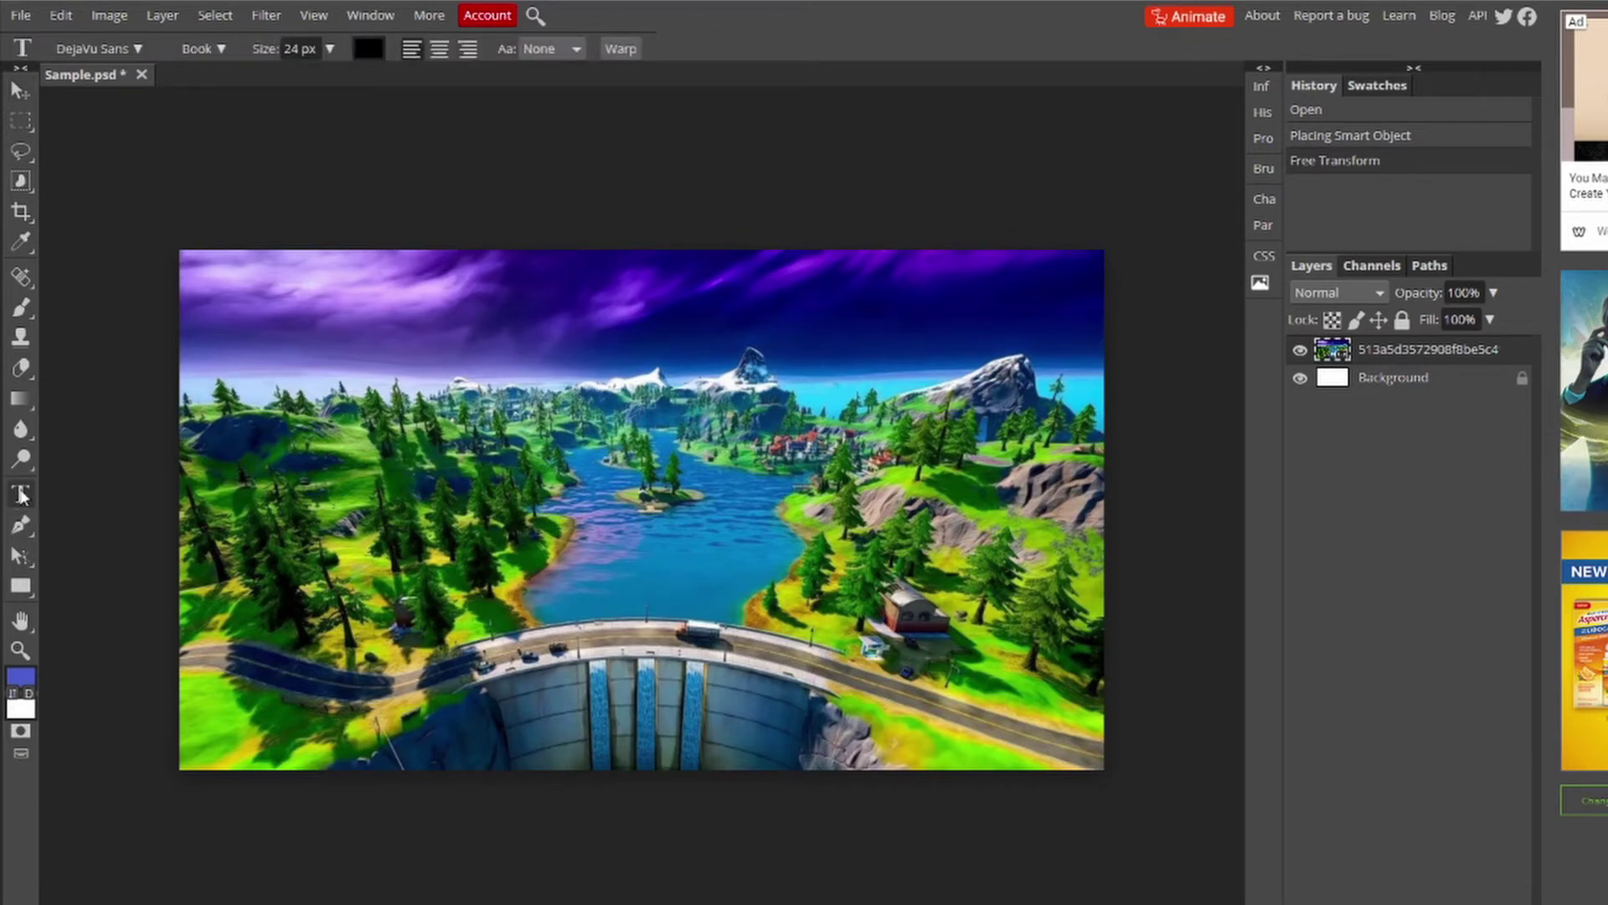
left_click(565, 439)
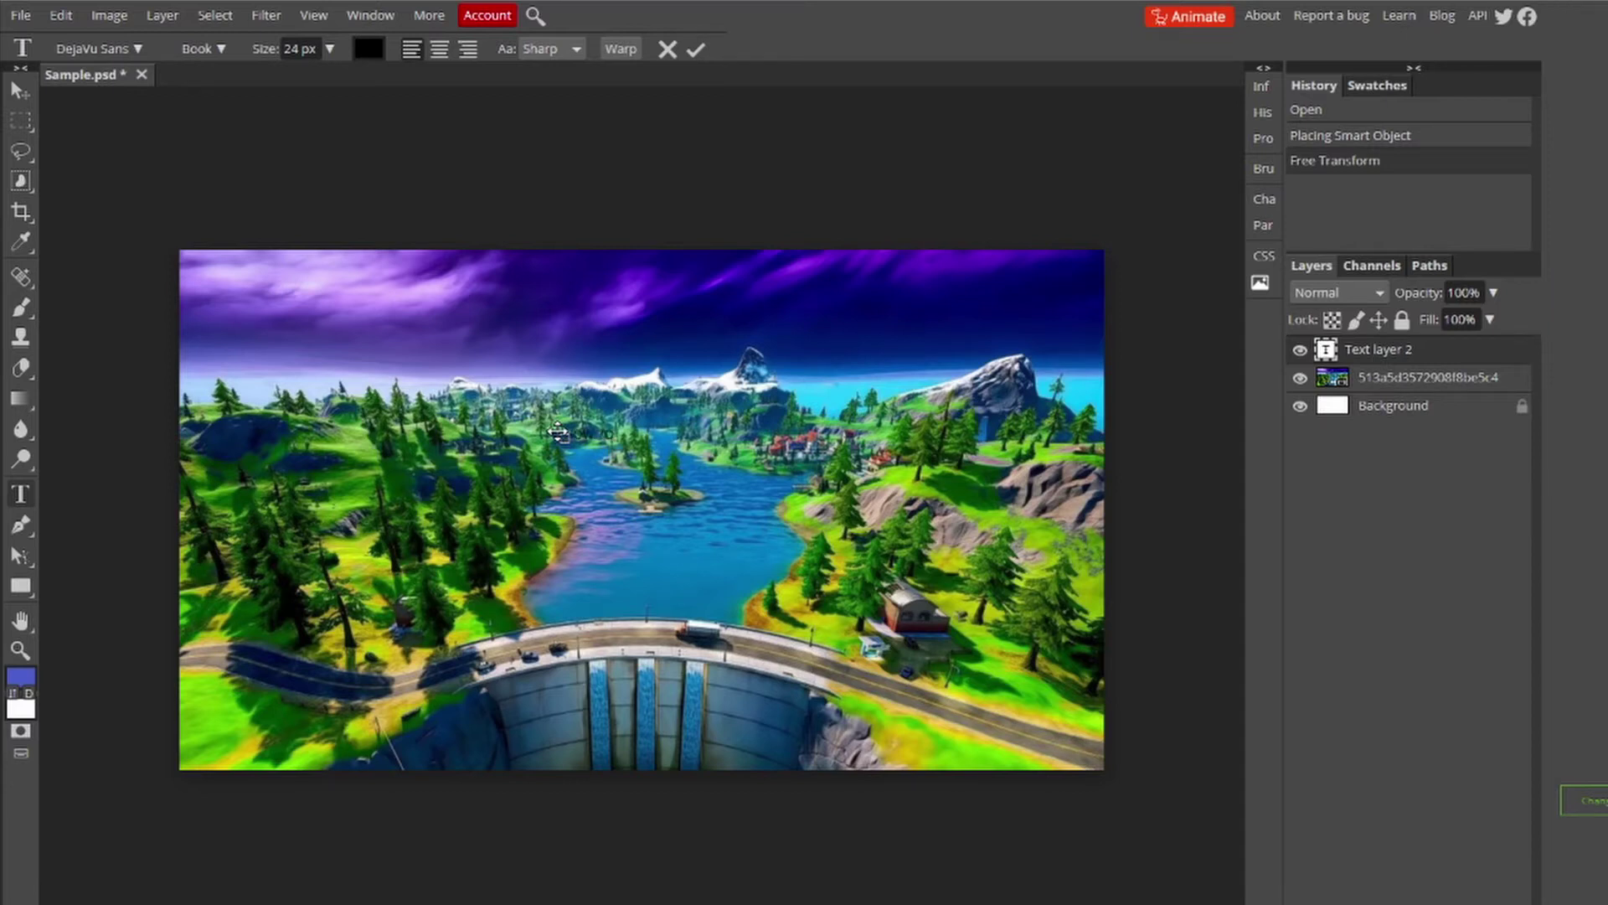
type("r")
type("AY FORTNITE")
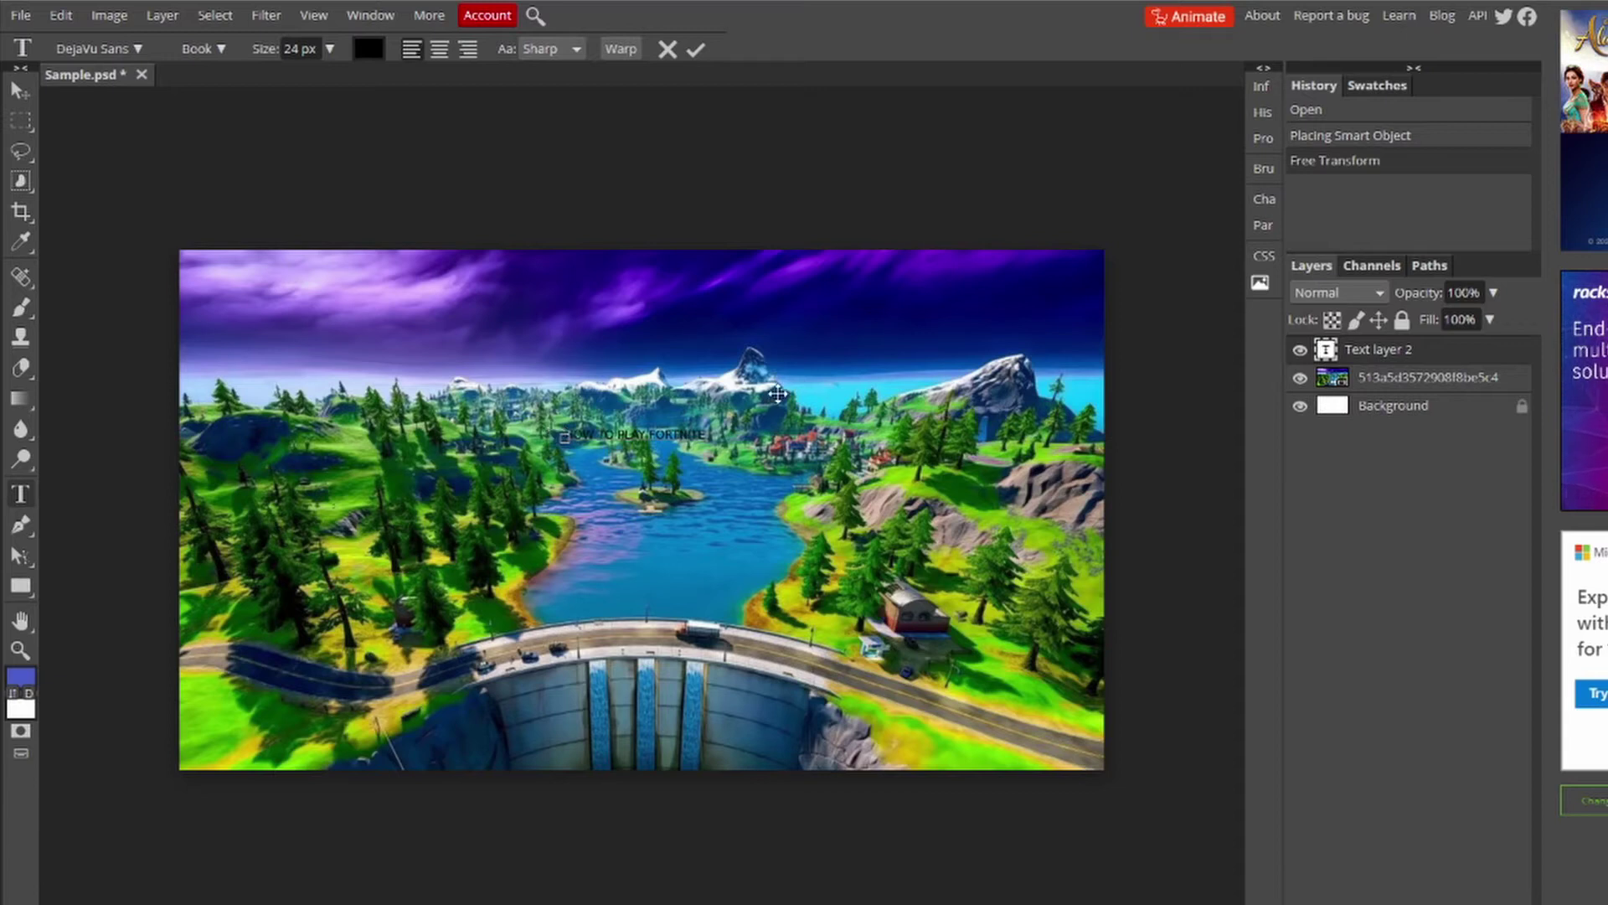
key("ctrl+a")
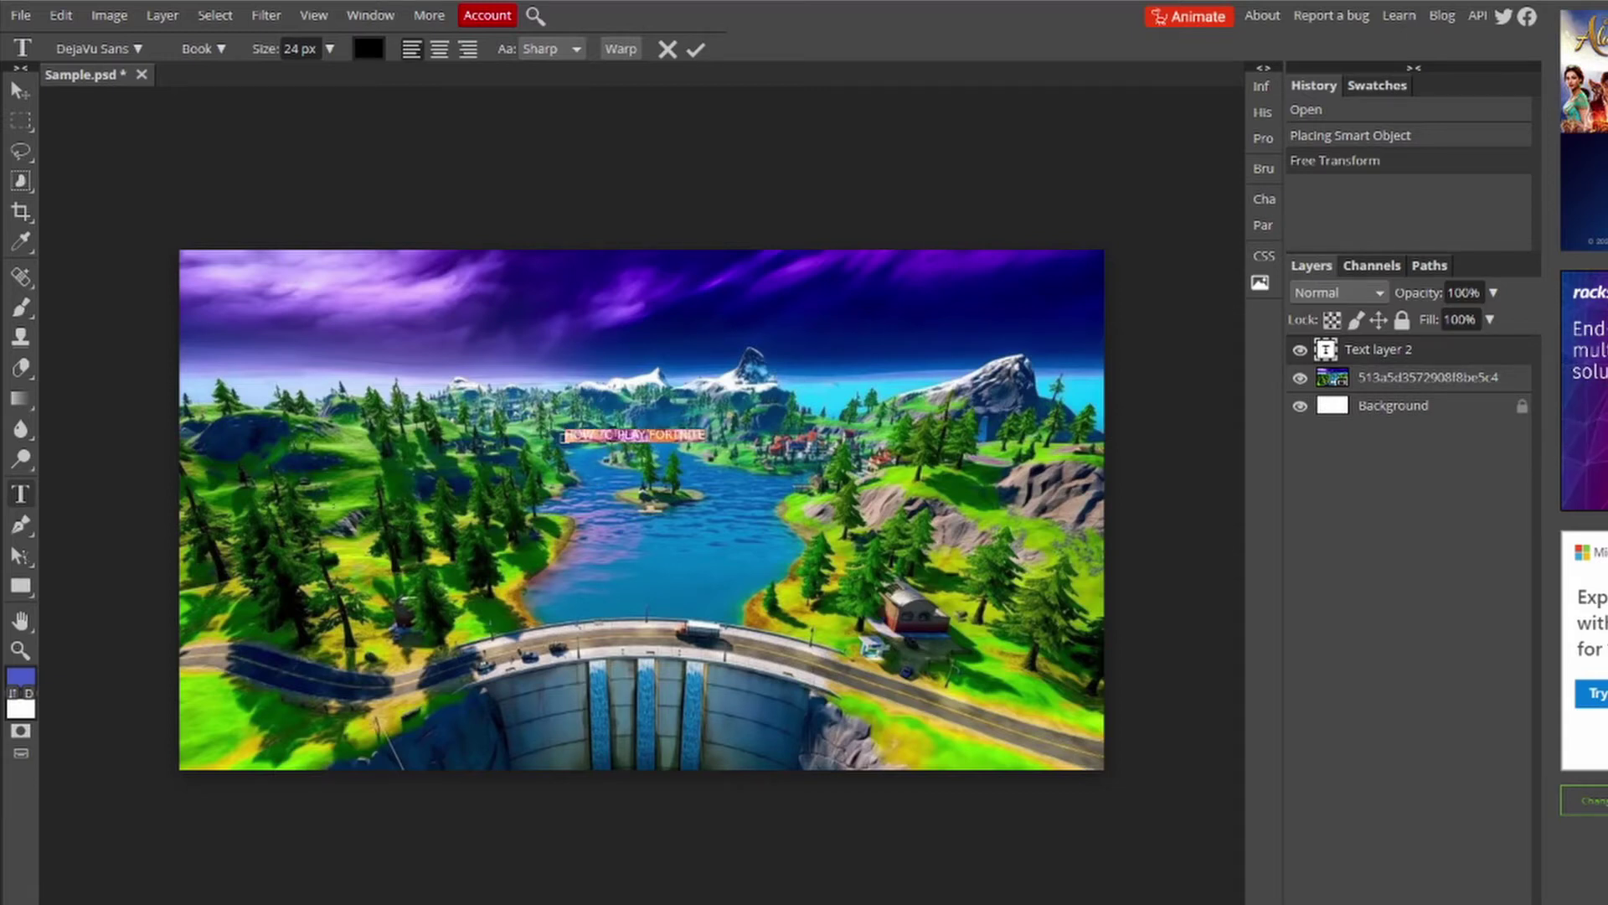
left_click(291, 49)
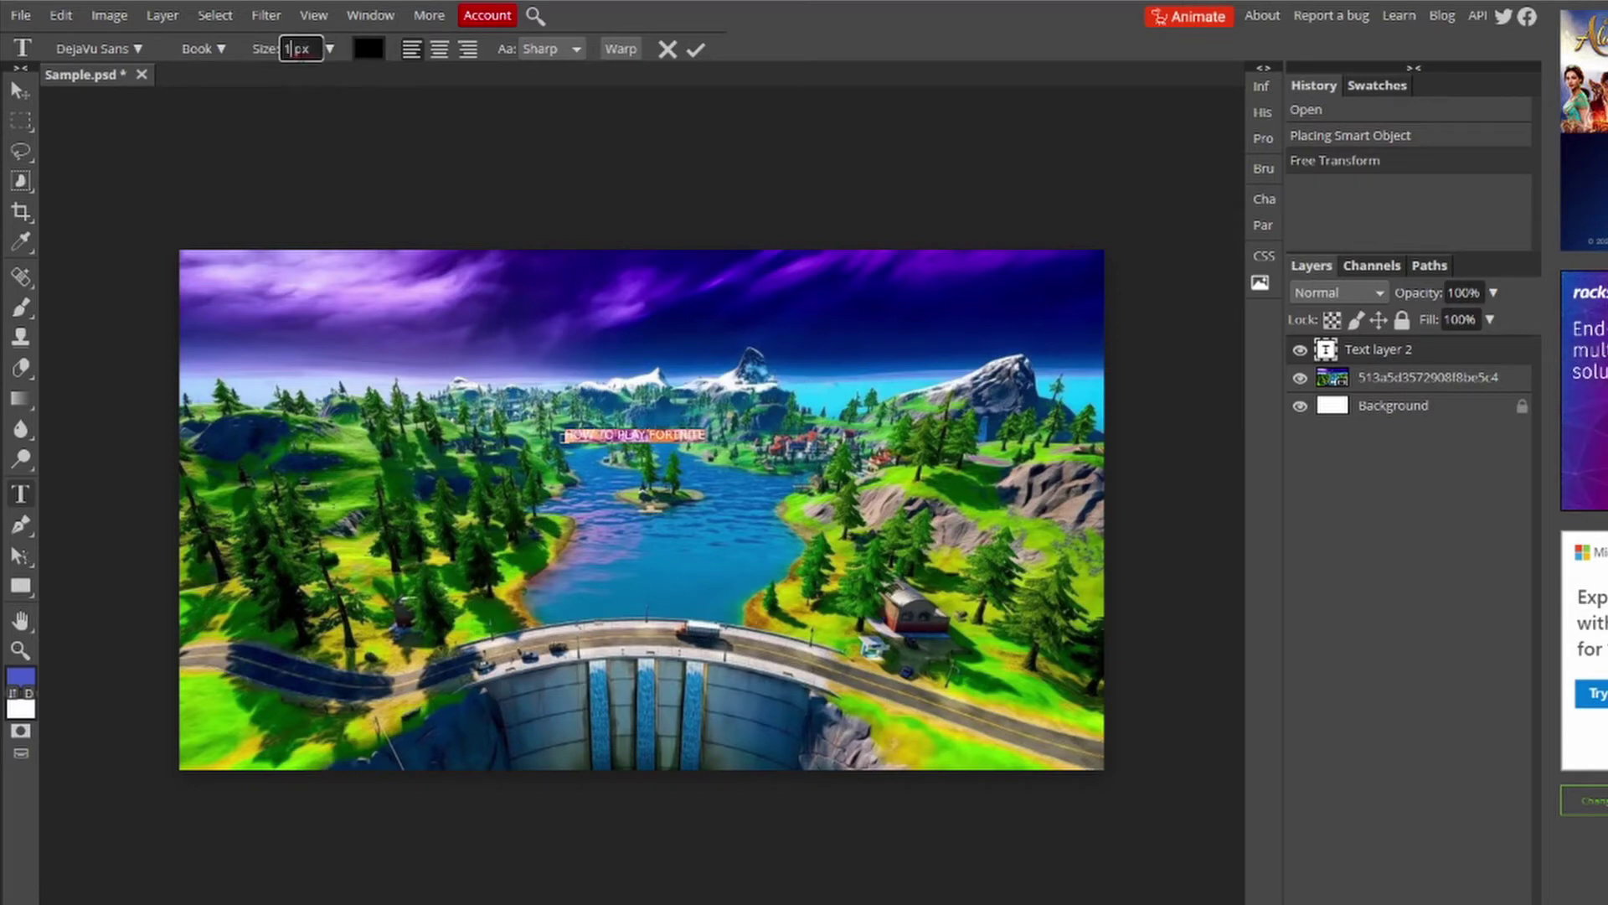
type("180")
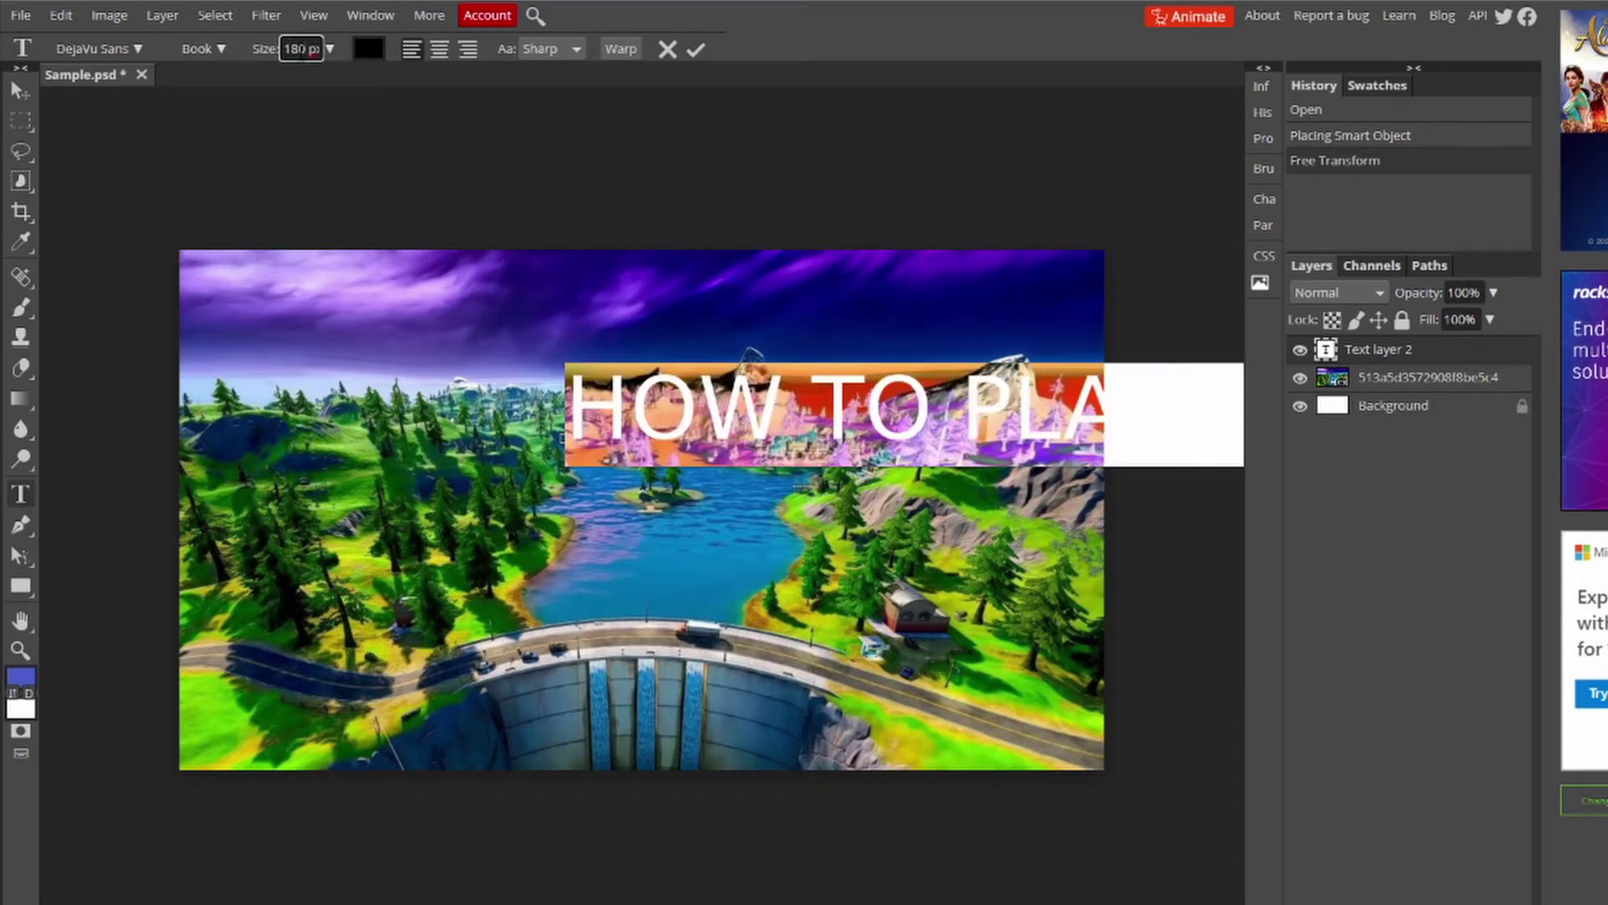
left_click(508, 365)
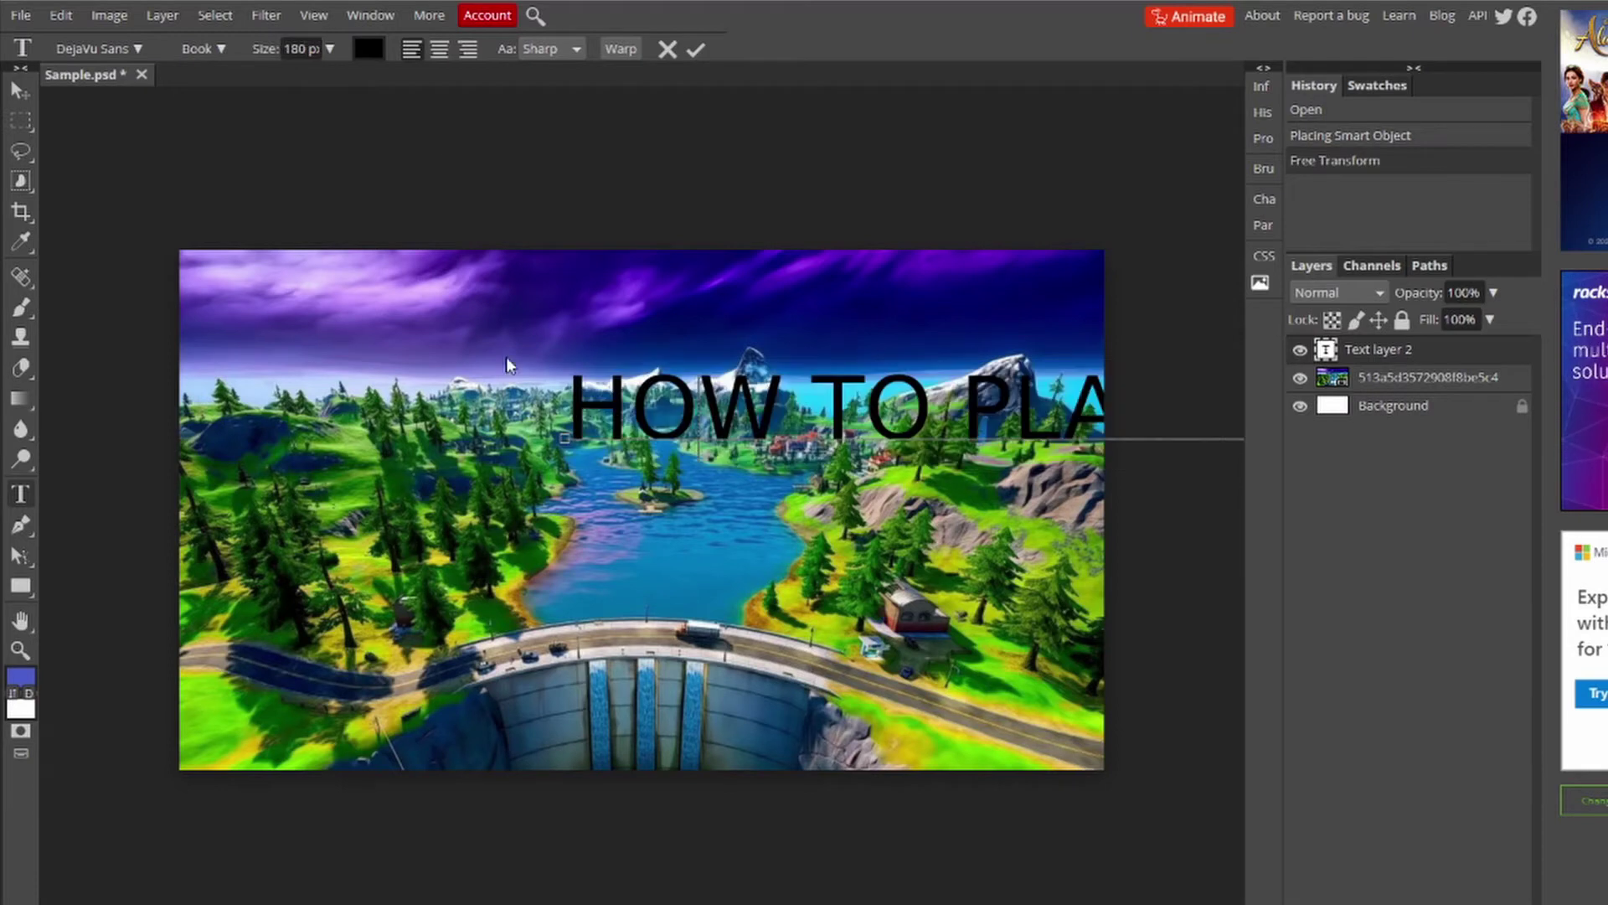
left_click(21, 92)
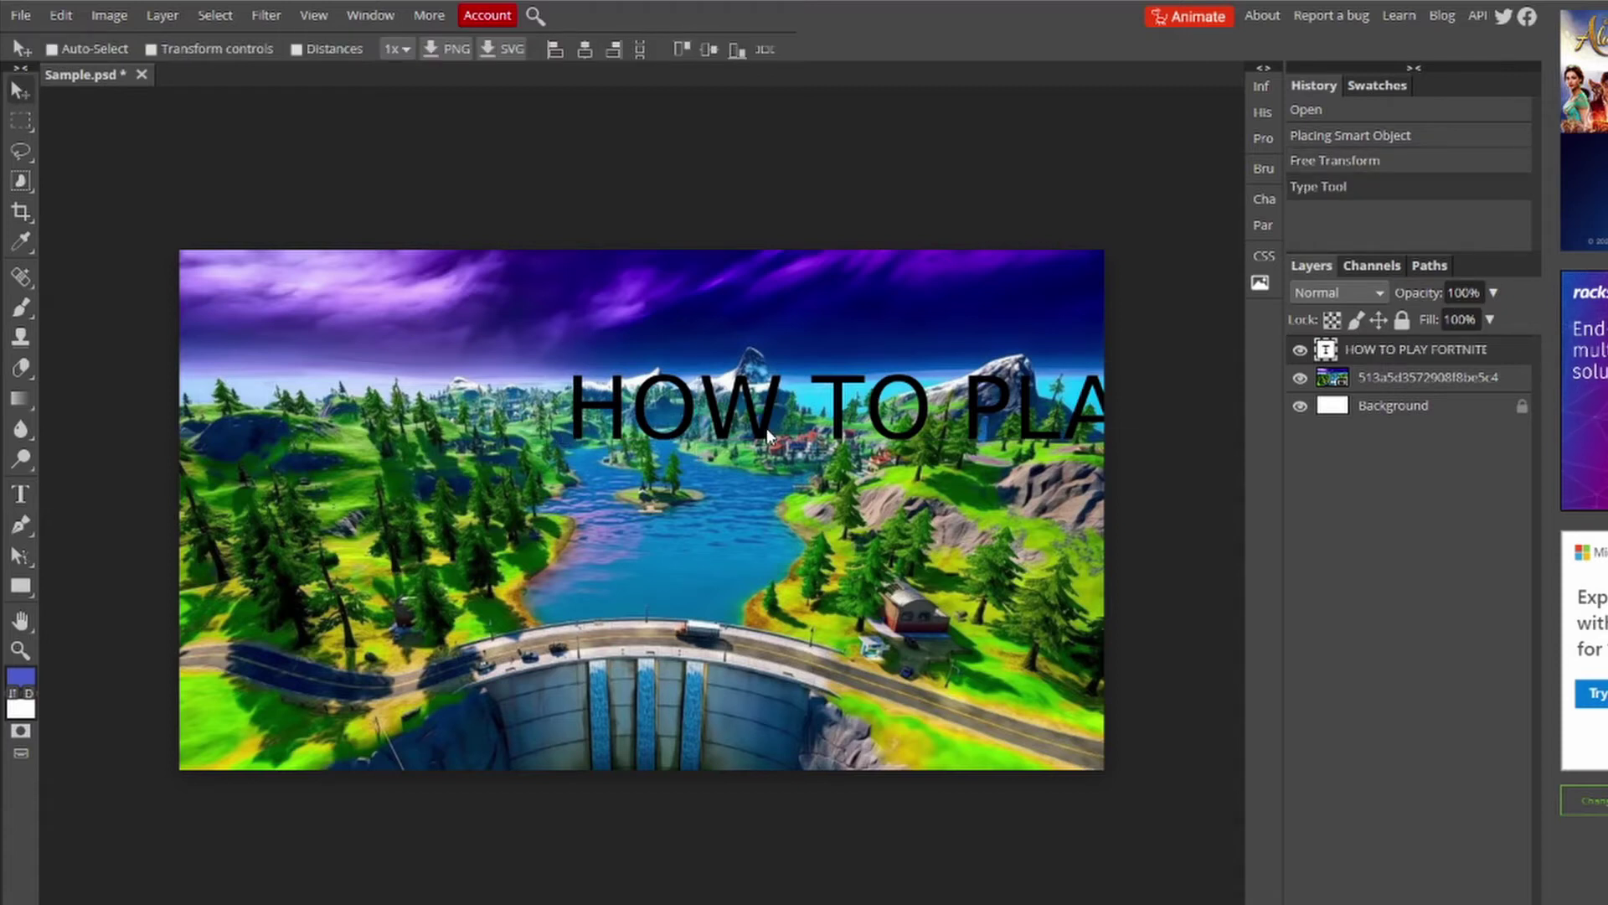
Switch the title font to Bloomer DEMO and reposition the text right and down
left_click_drag(766, 429, 398, 377)
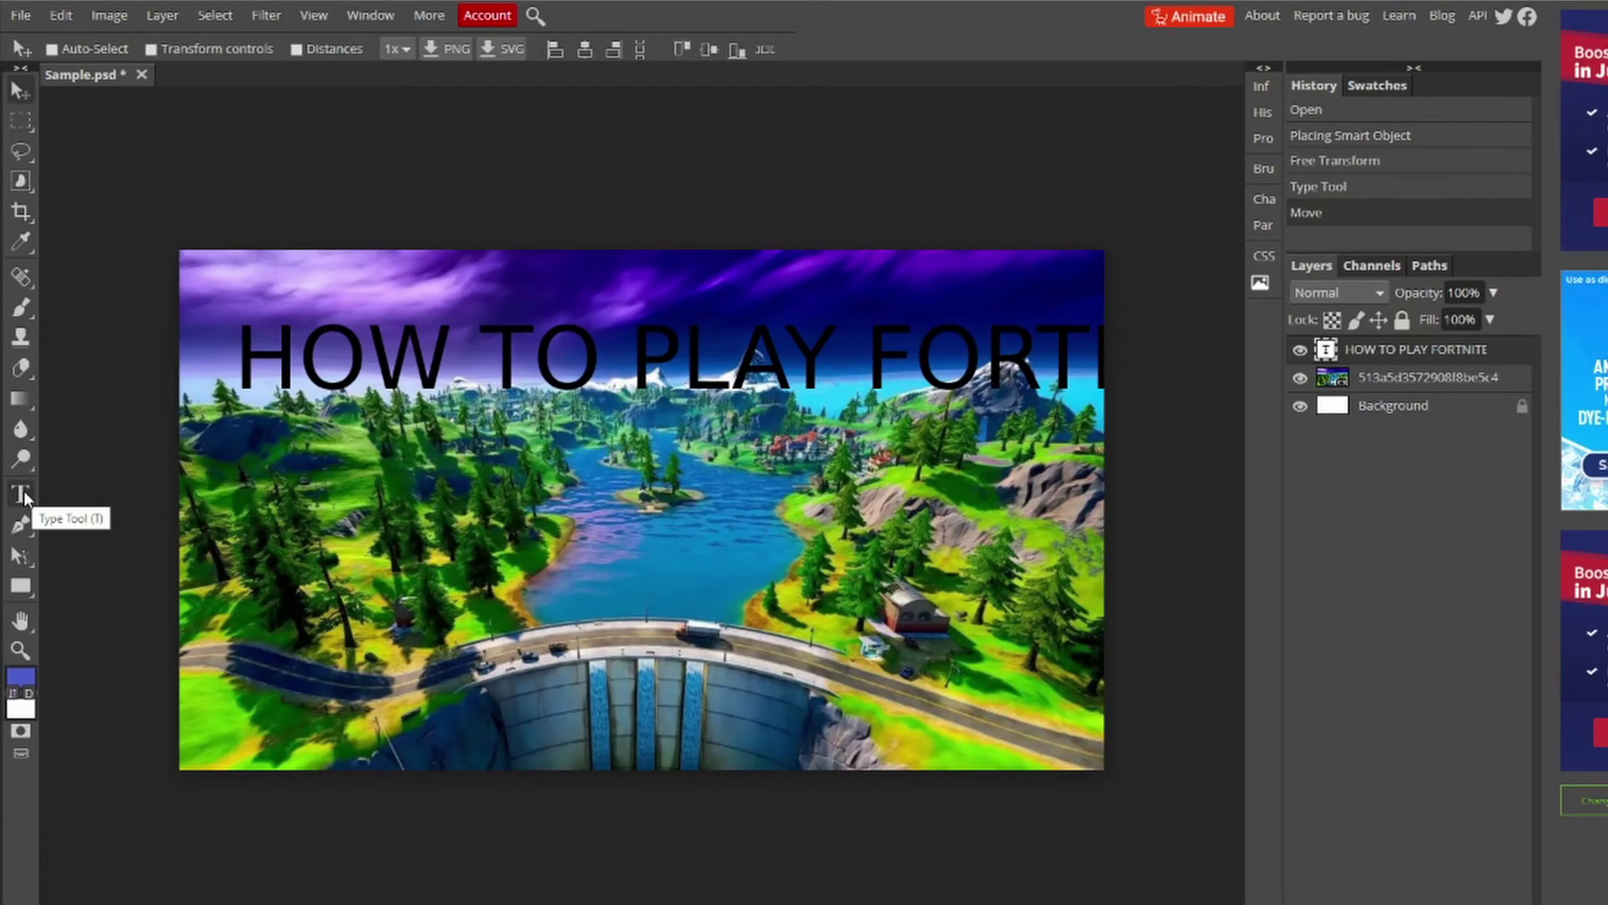
left_click(23, 493)
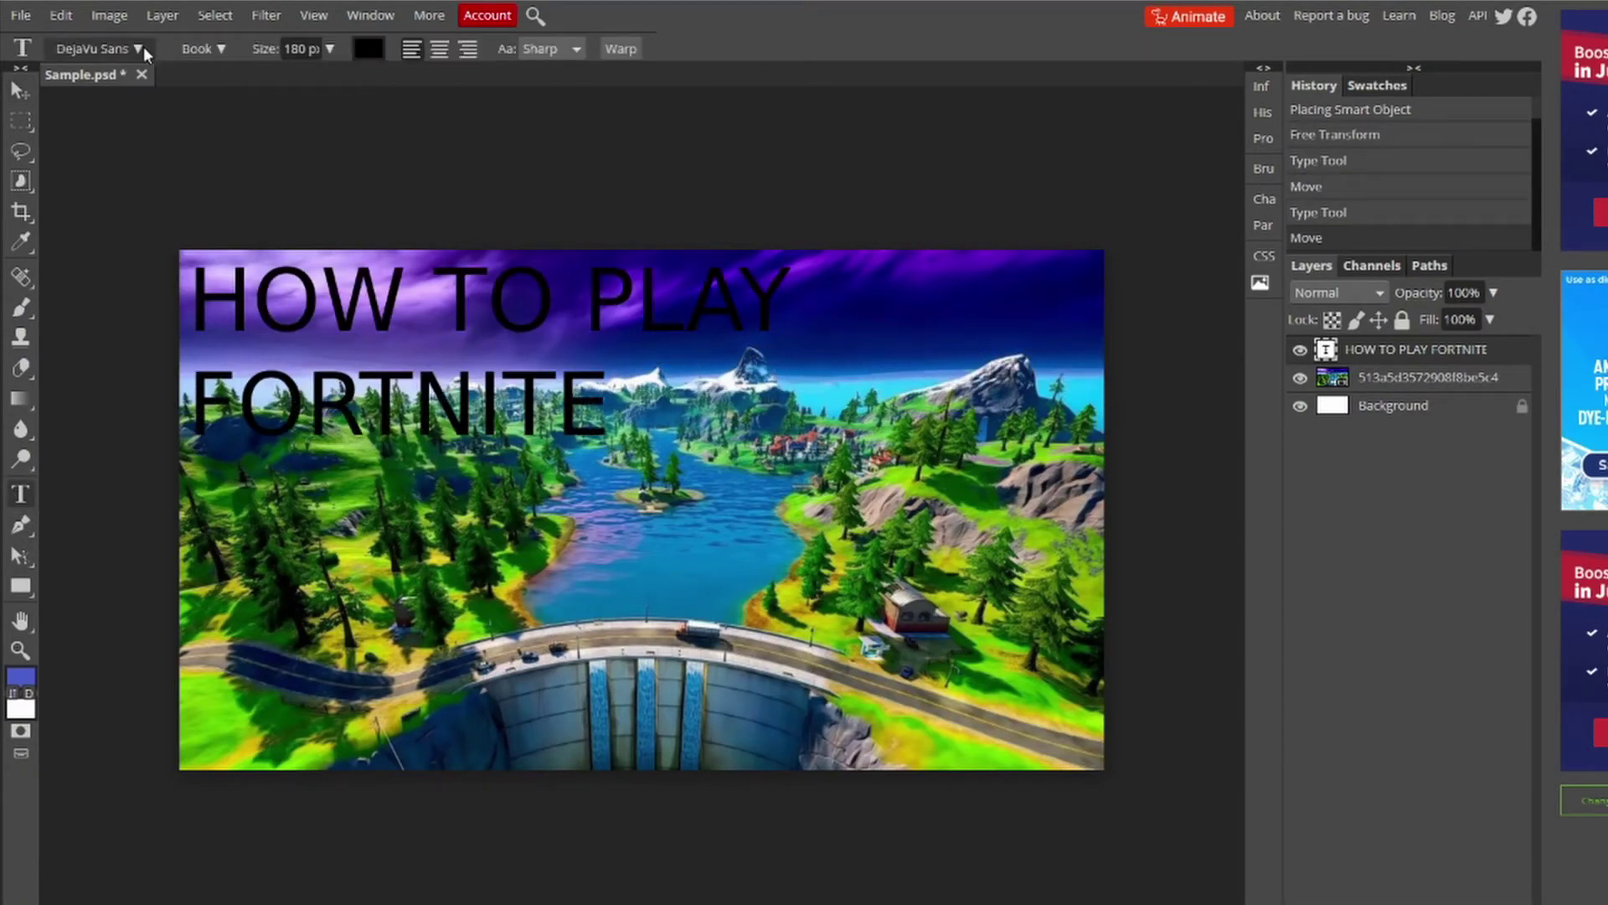
left_click(98, 49)
scroll(149, 343, "down", 10)
scroll(197, 252, "up", 3)
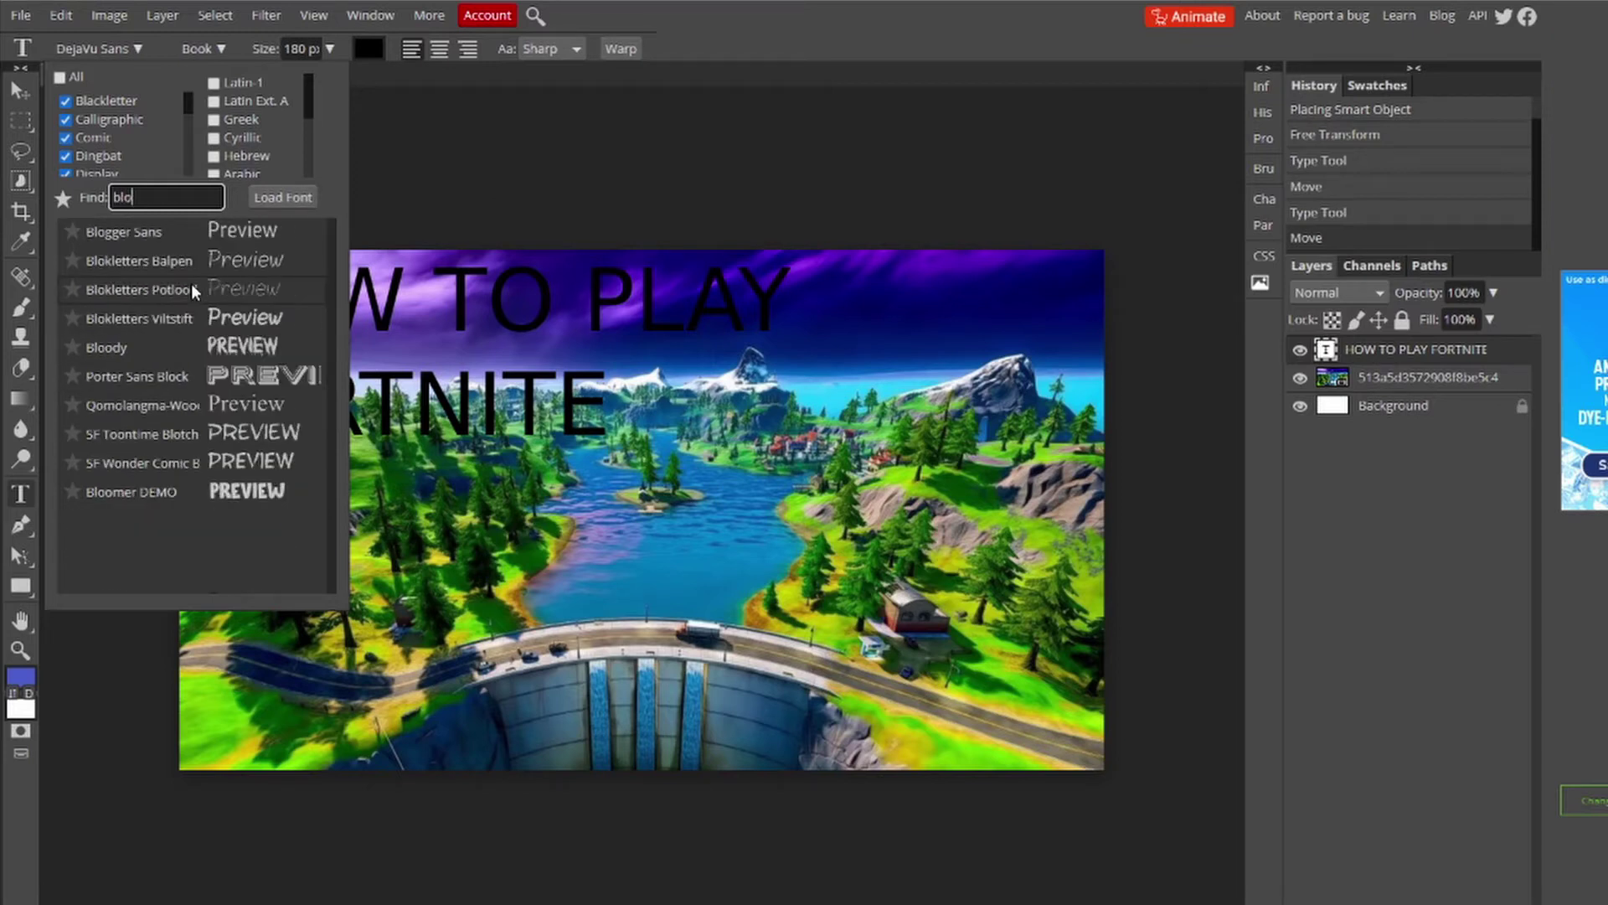
type("o")
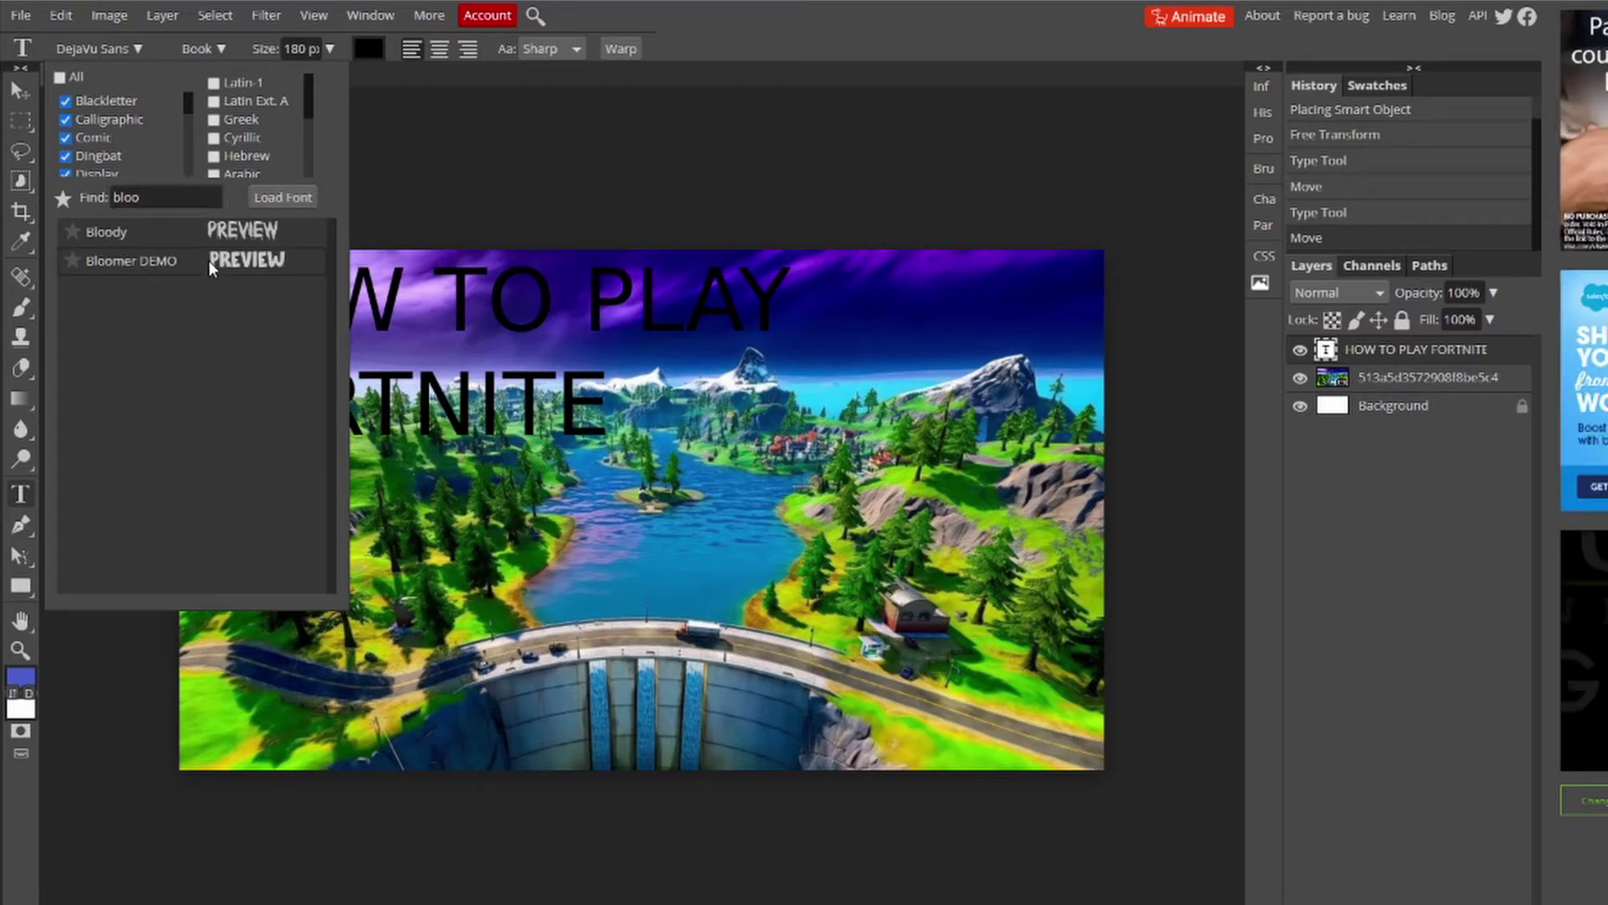
left_click(209, 260)
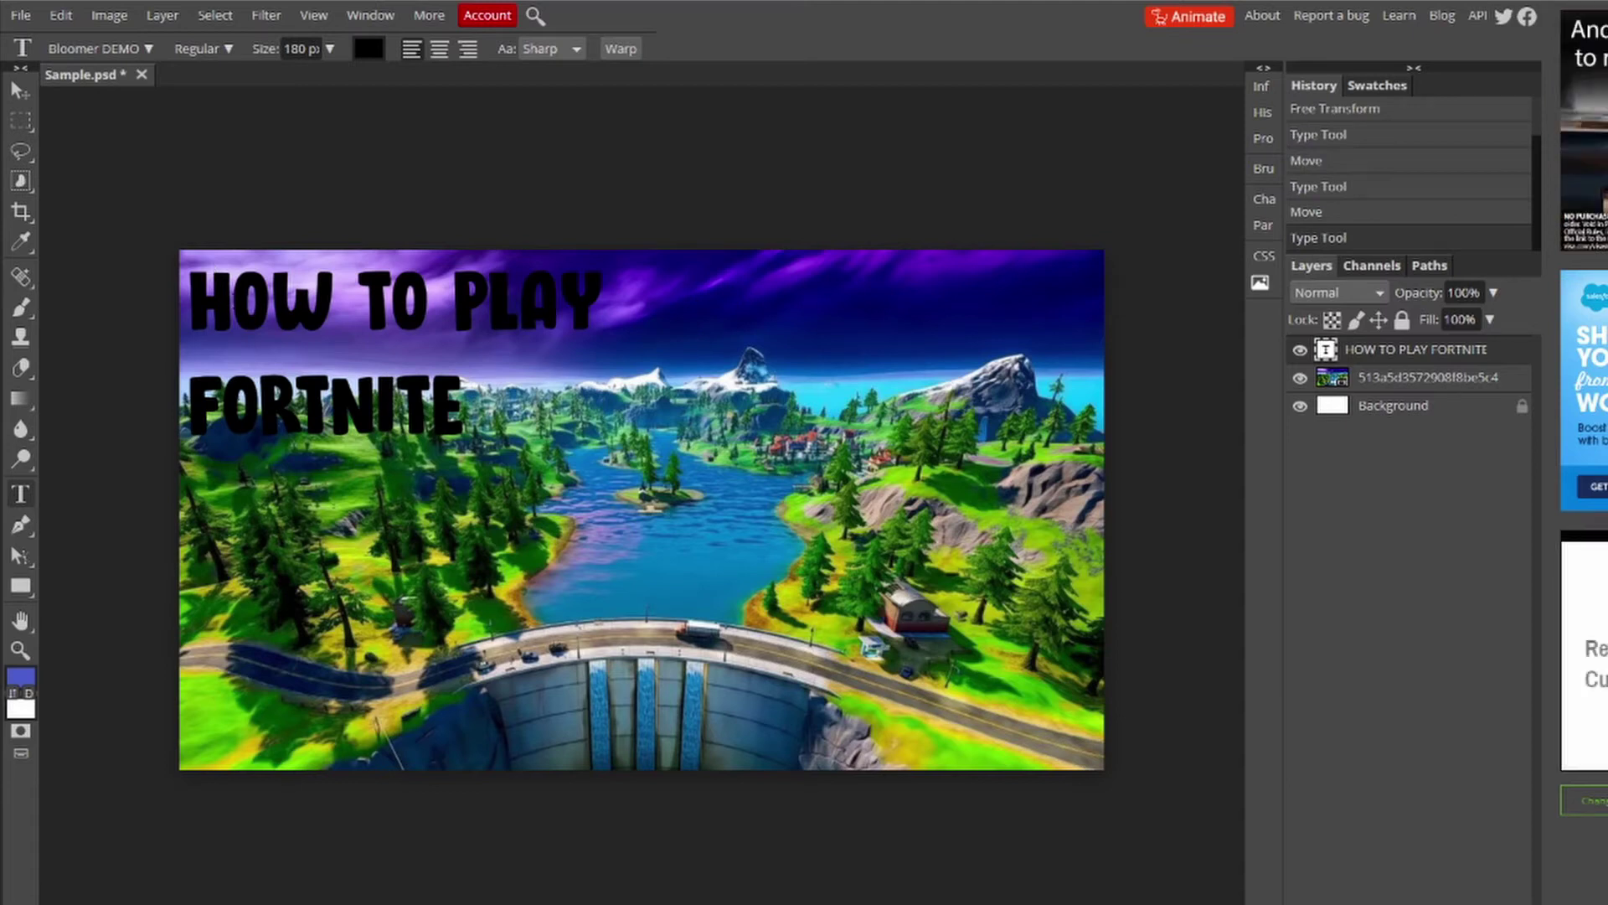
left_click(20, 89)
left_click_drag(291, 314, 513, 361)
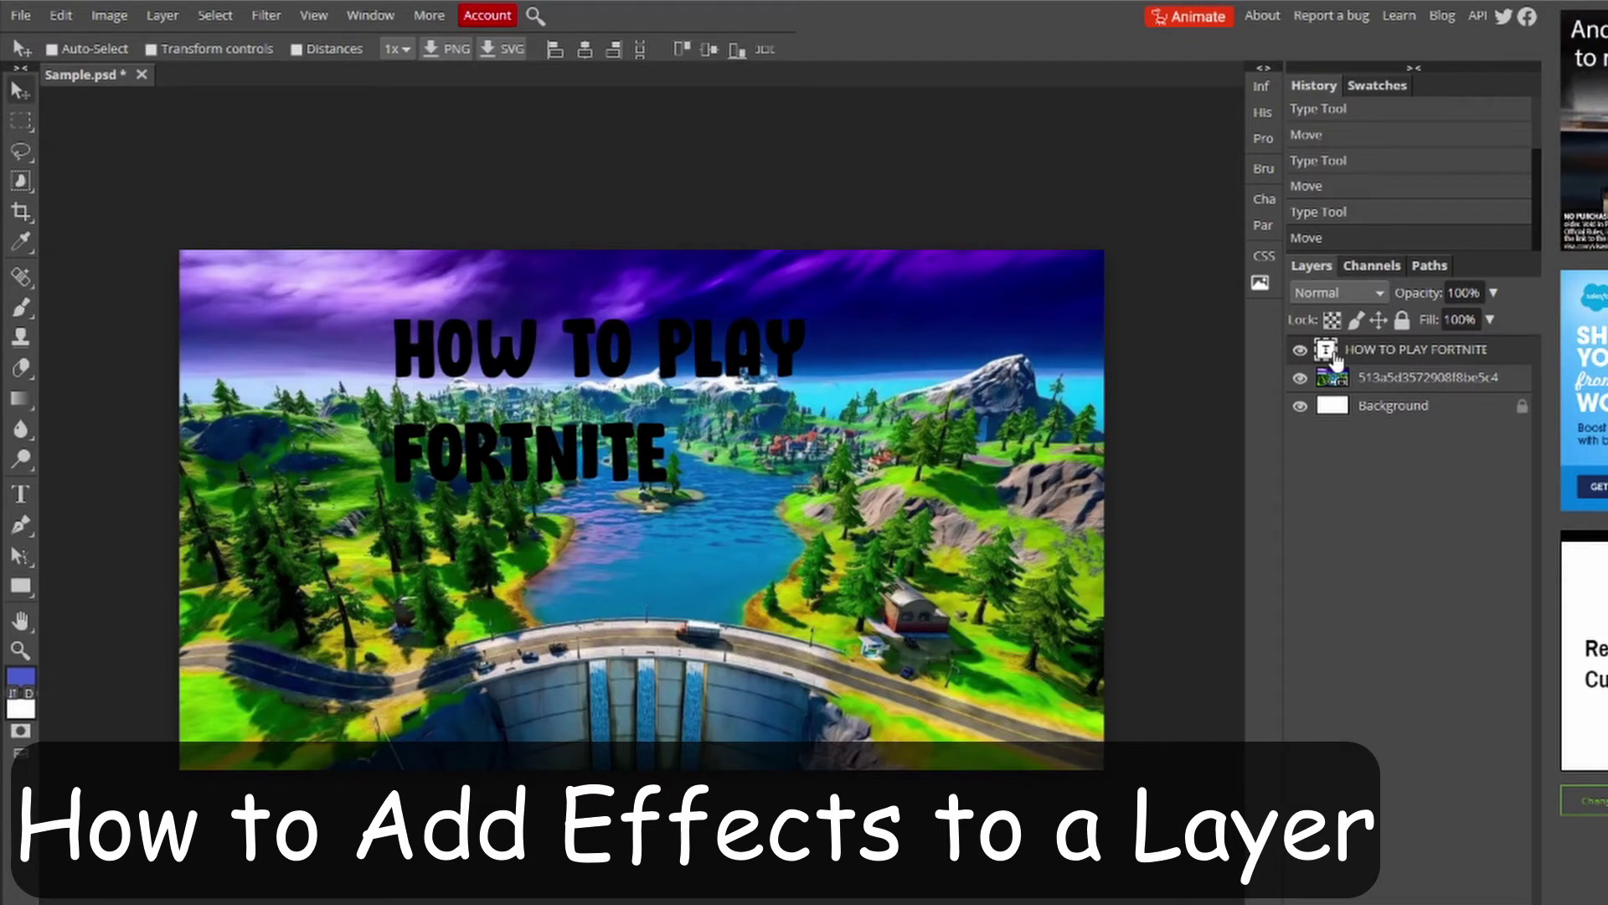
Add a white Color Overlay to the title text layer through Blending Options
right_click(1388, 360)
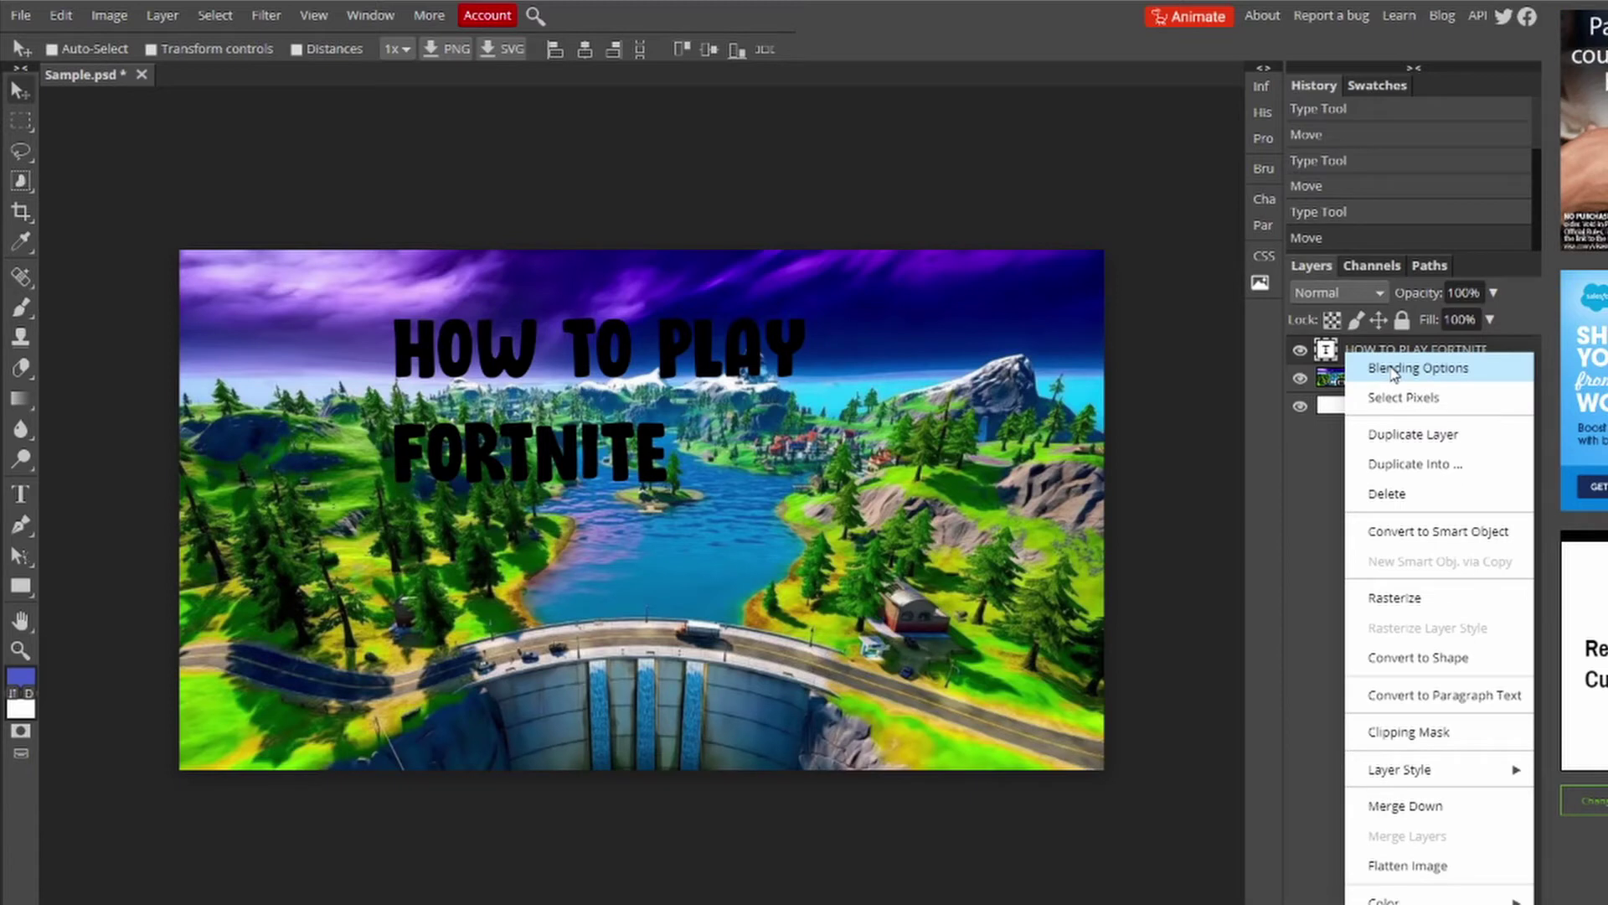
left_click(1393, 374)
left_click_drag(544, 164, 1234, 125)
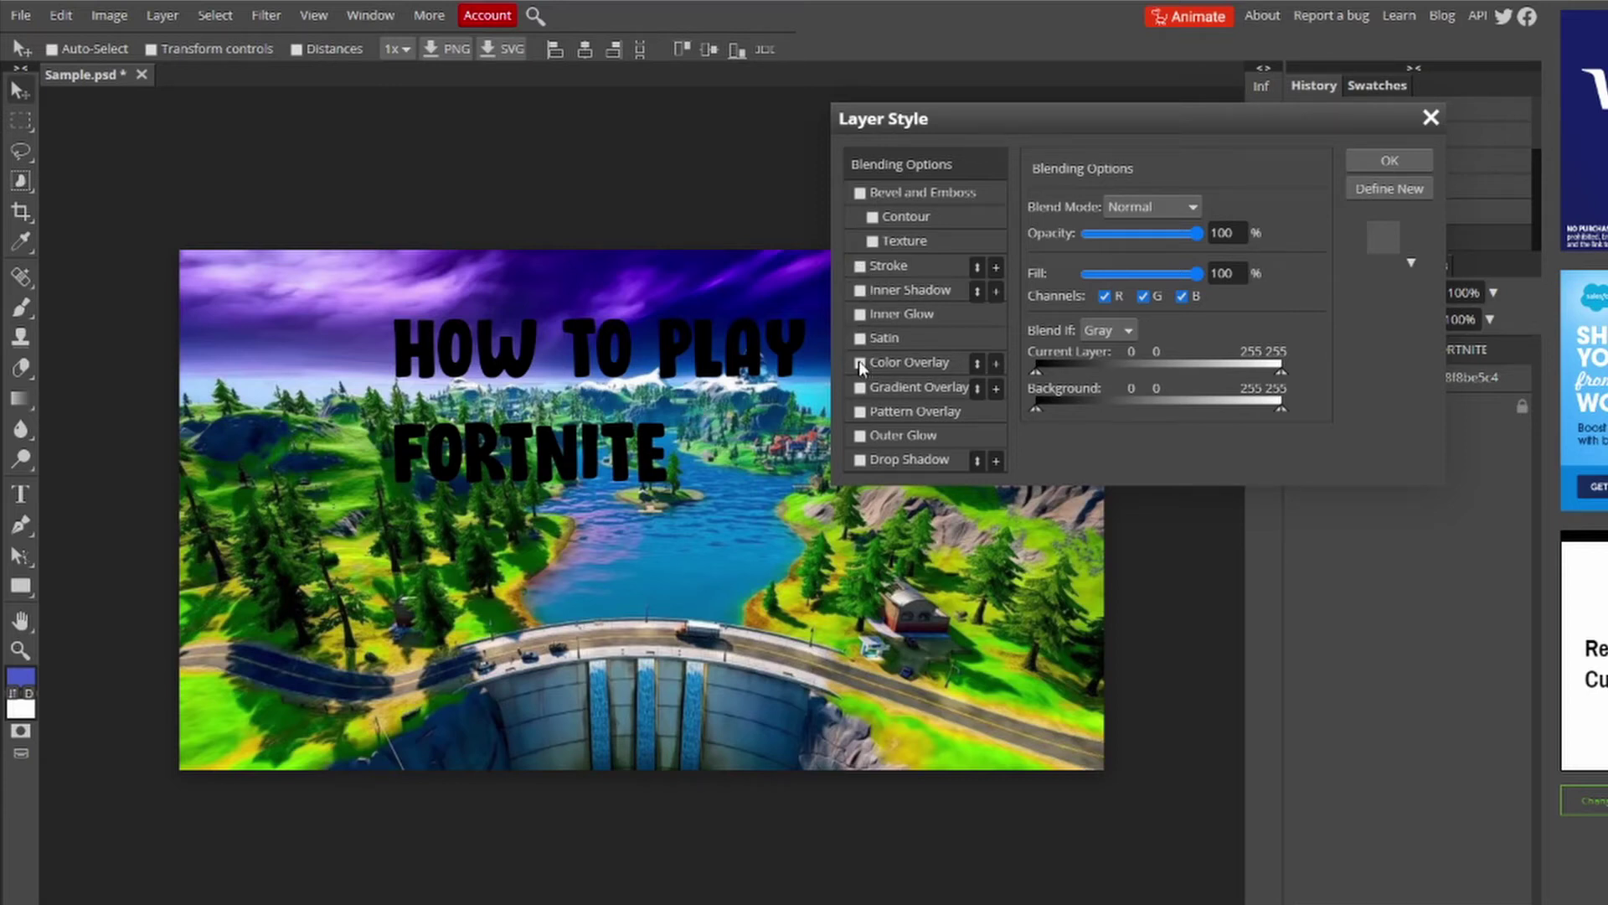
left_click(888, 365)
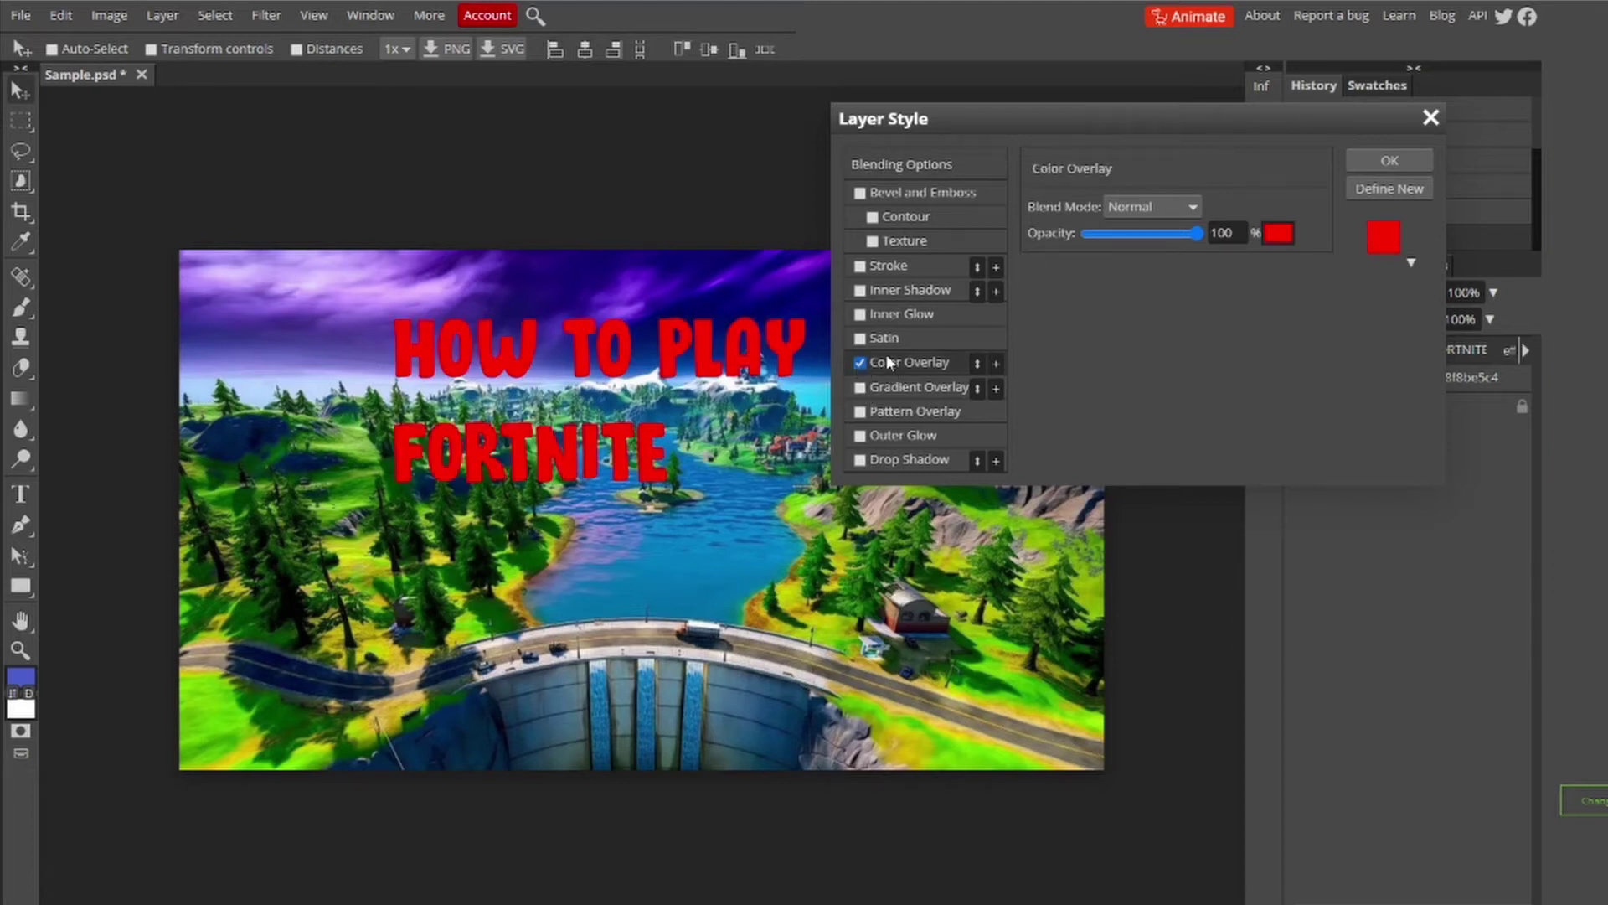
left_click(1278, 236)
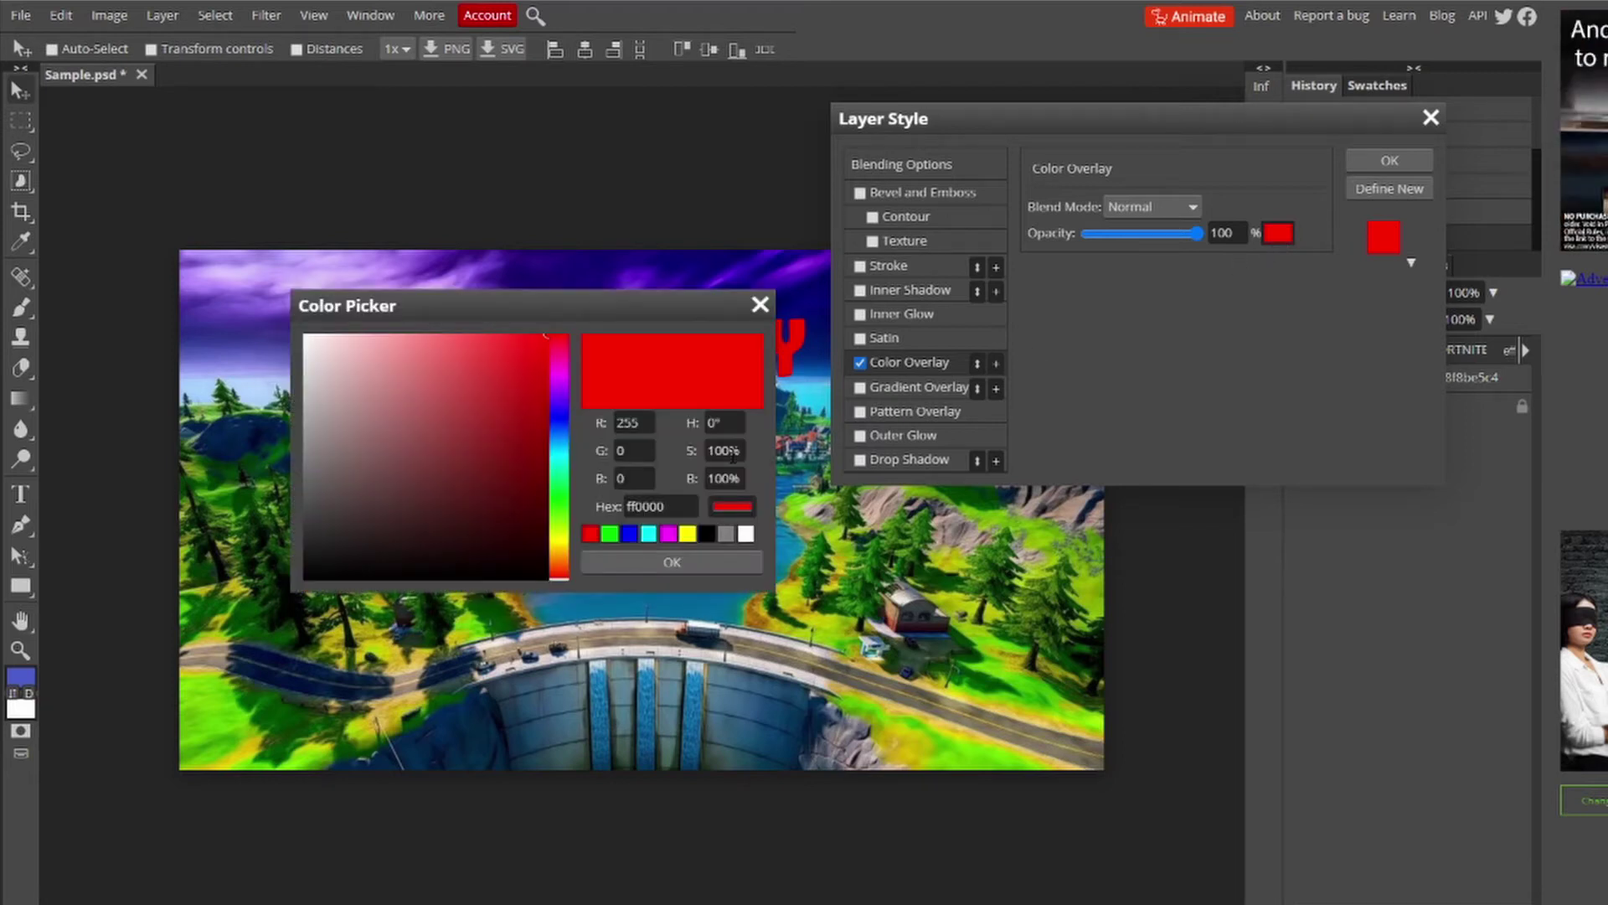
left_click(746, 533)
left_click(738, 565)
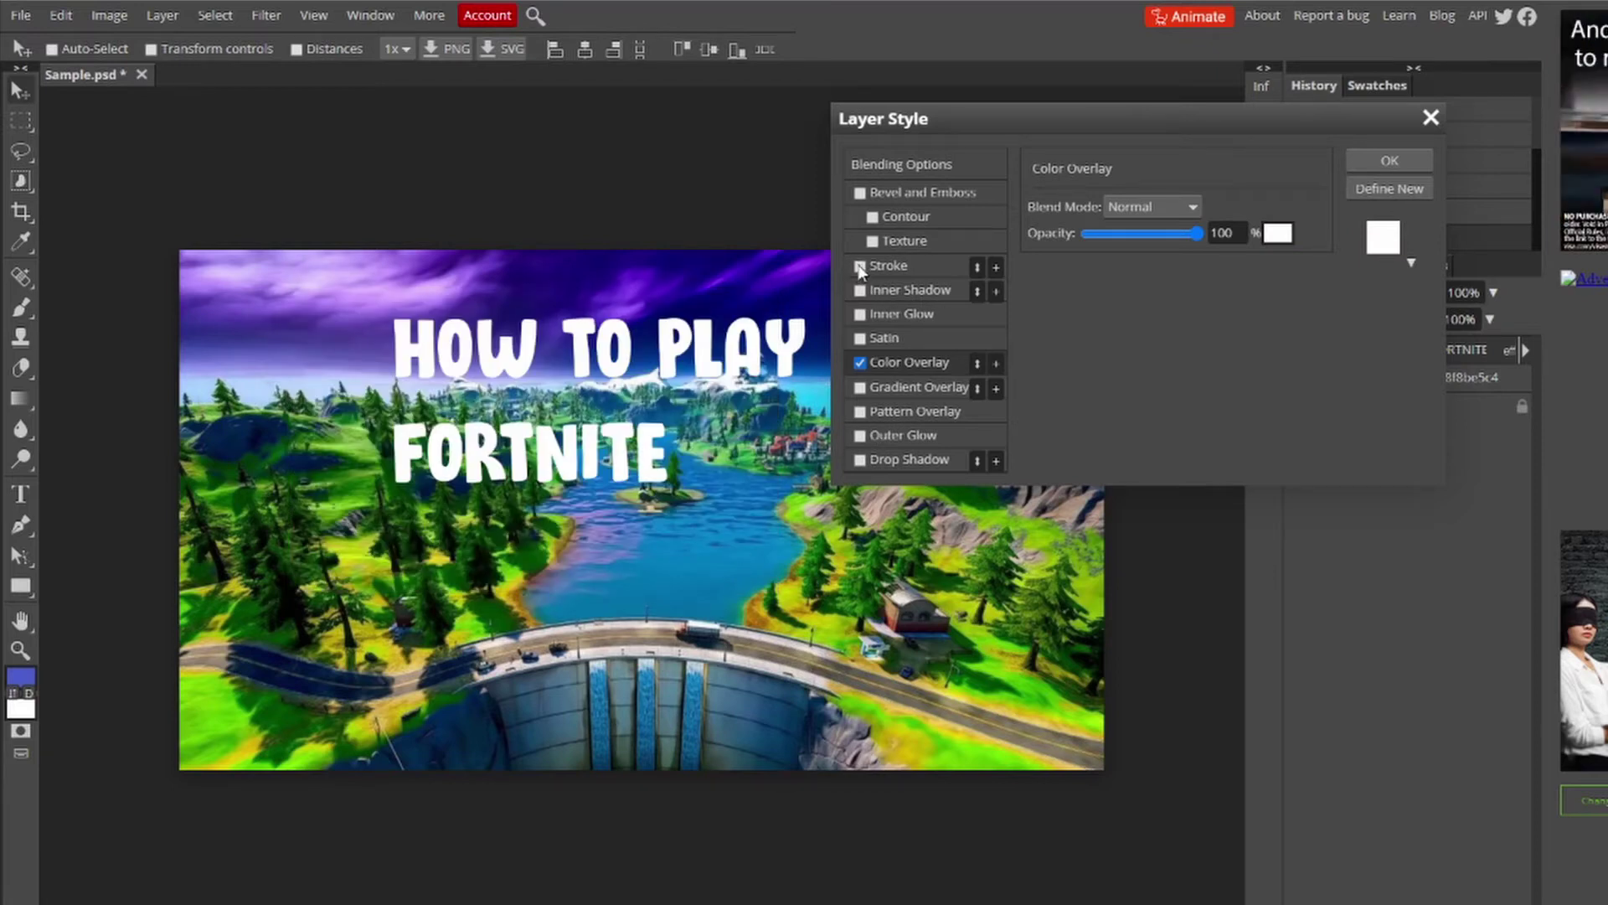
Add a 16 px black Stroke to the title and apply the layer style
left_click(902, 268)
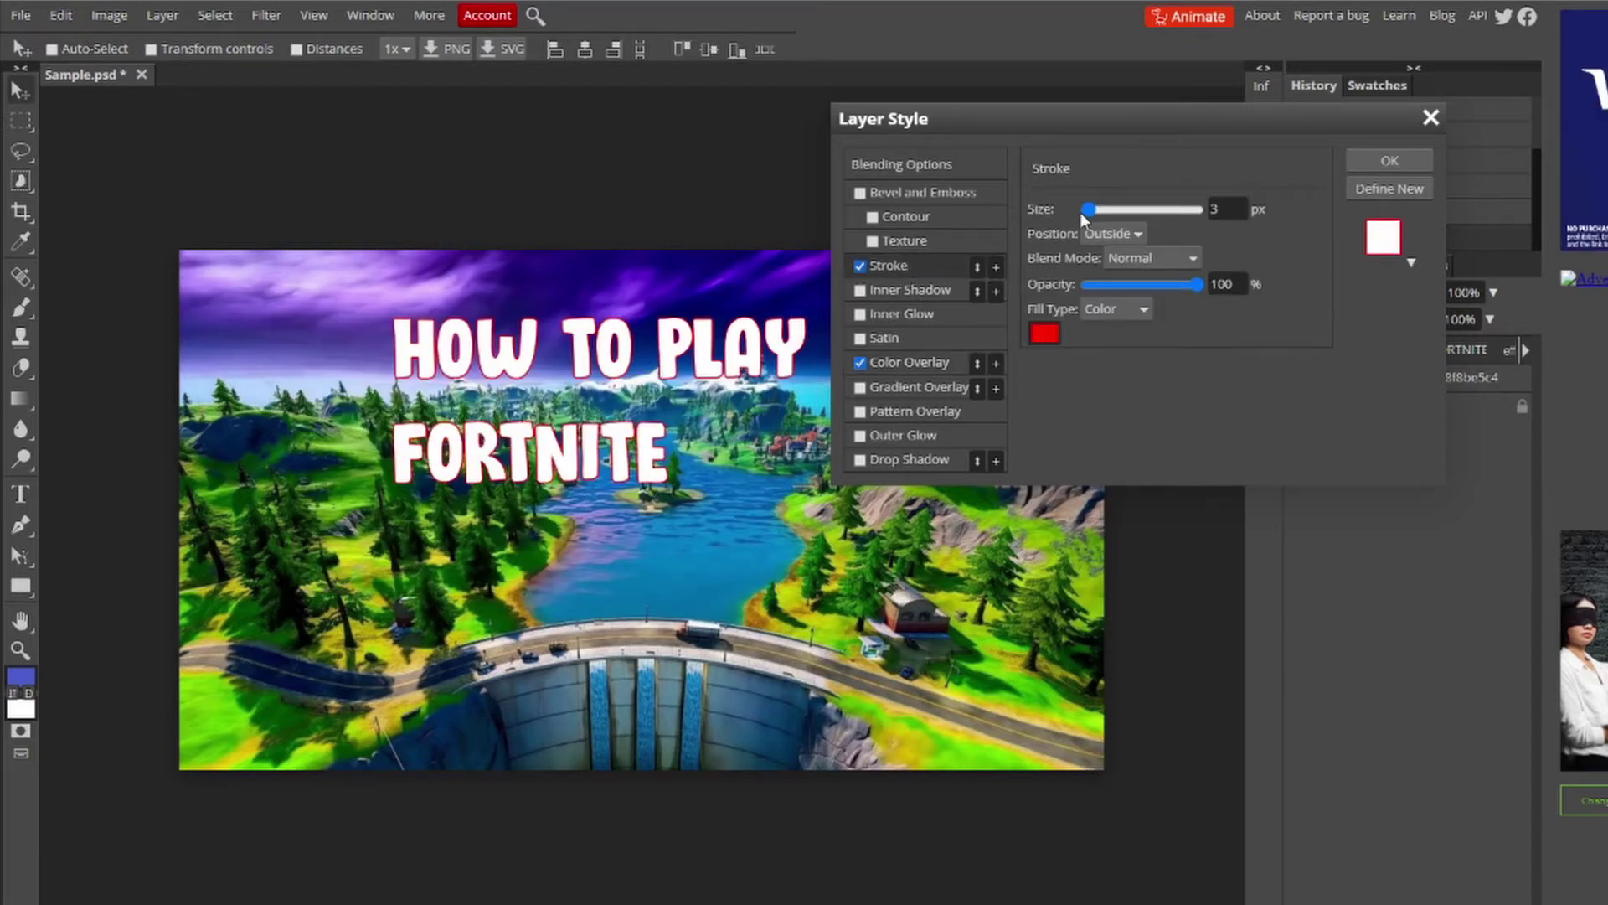
mouse_move(1084, 213)
left_mouse_down()
mouse_move(1132, 209)
mouse_move(1095, 210)
left_mouse_up()
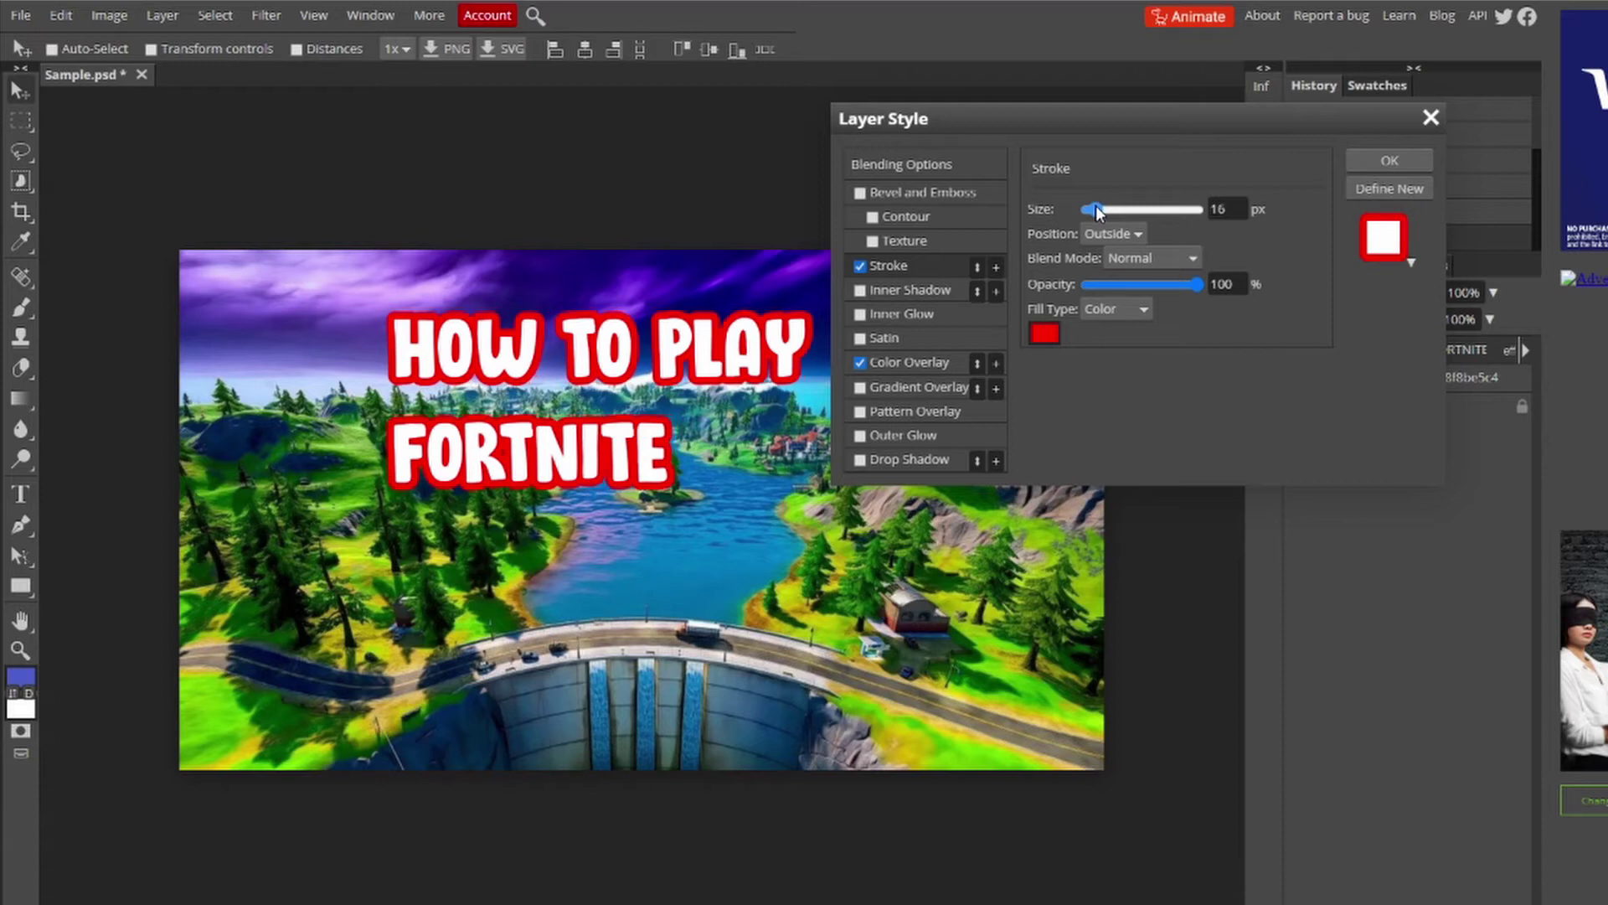
left_click(1045, 335)
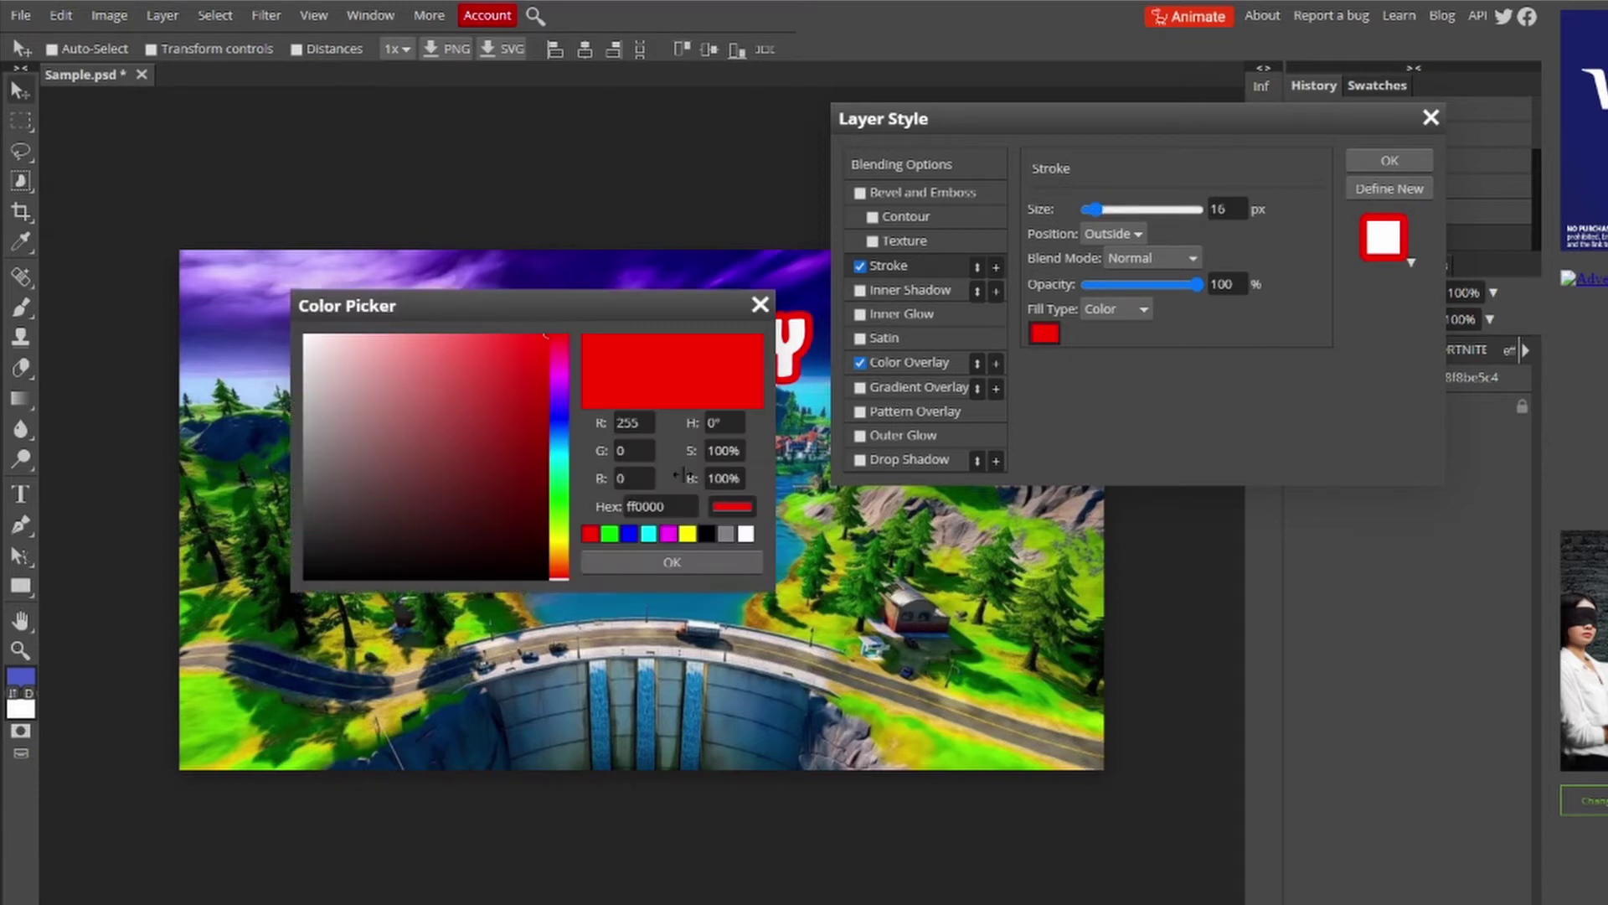
left_click_drag(631, 306, 1045, 524)
left_click(1119, 751)
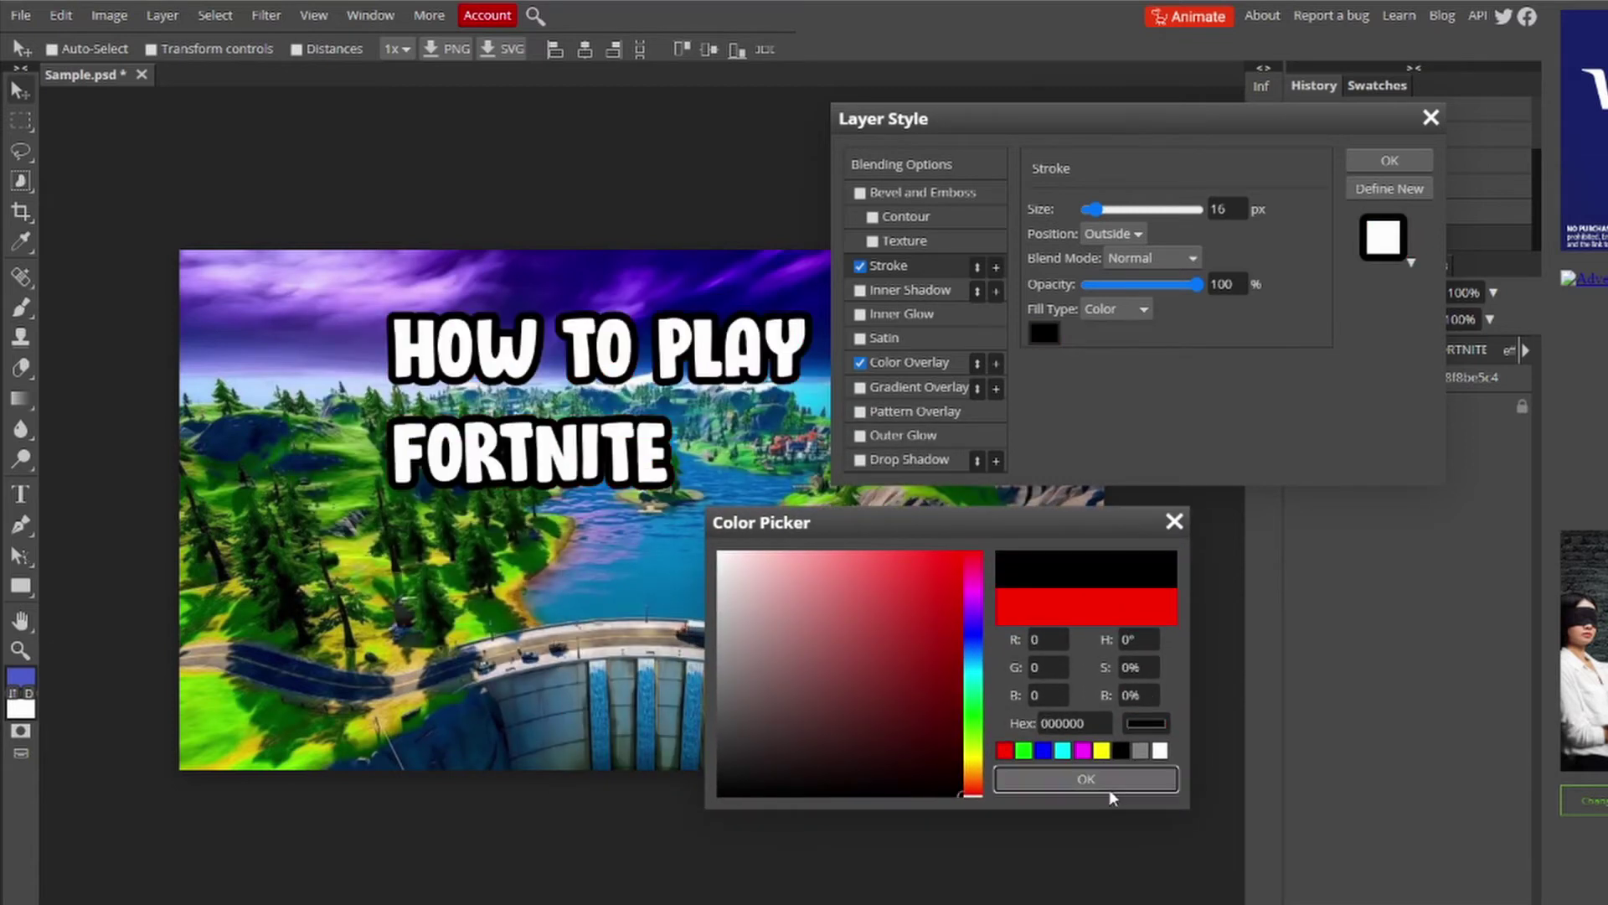
left_click(1109, 787)
left_click(1387, 159)
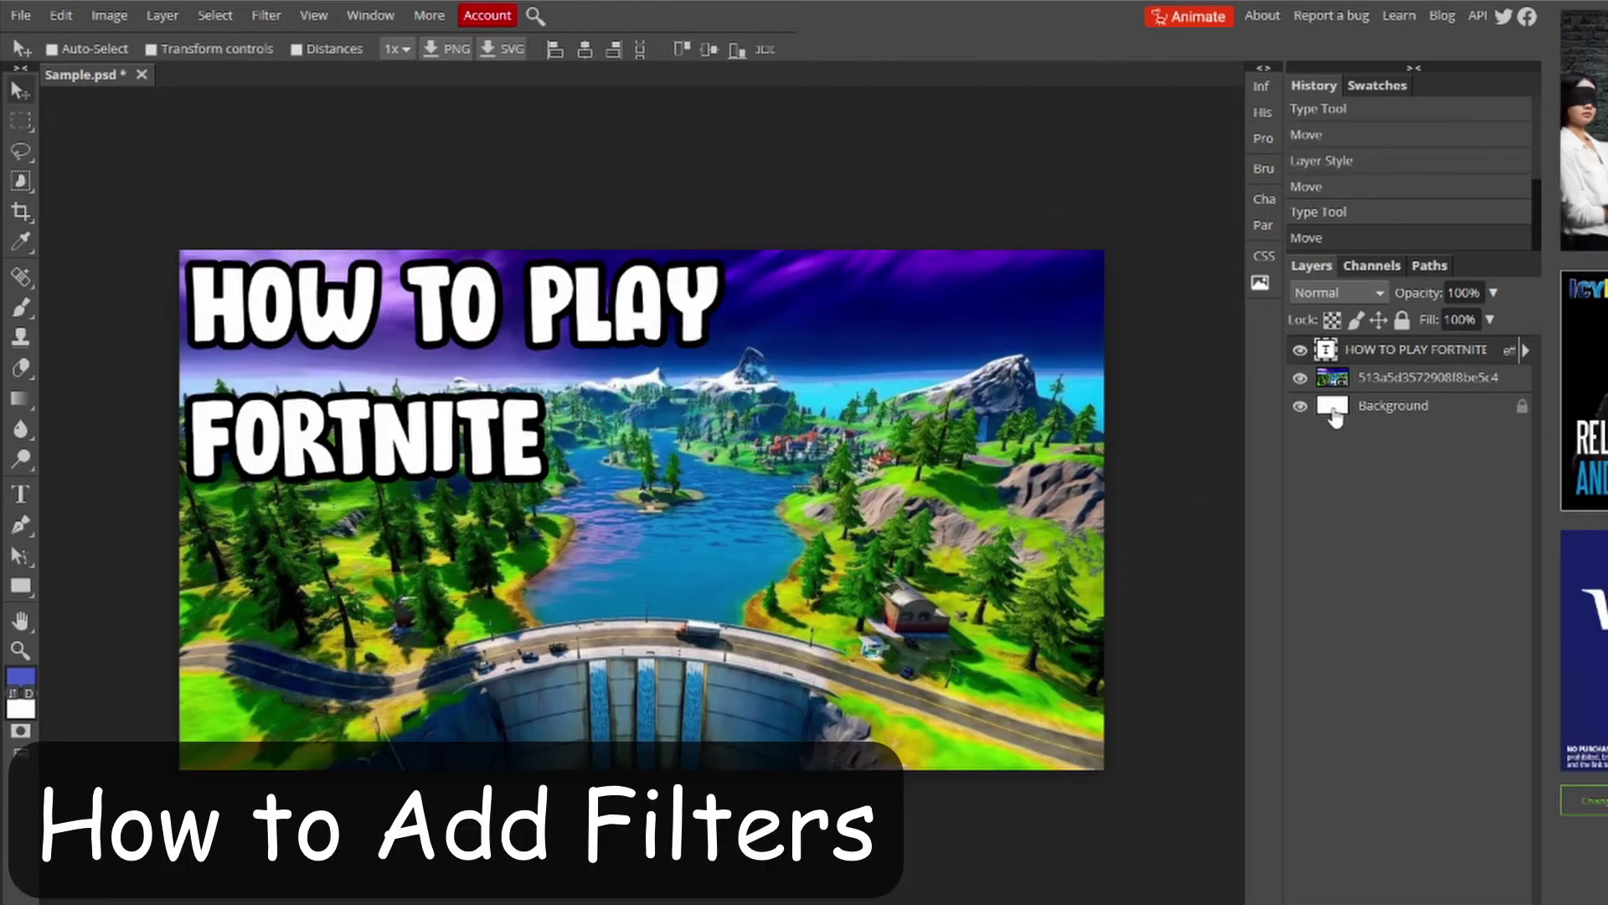
Select the landscape layer and raise its Brightness/Contrast brightness to 71
left_click(1390, 384)
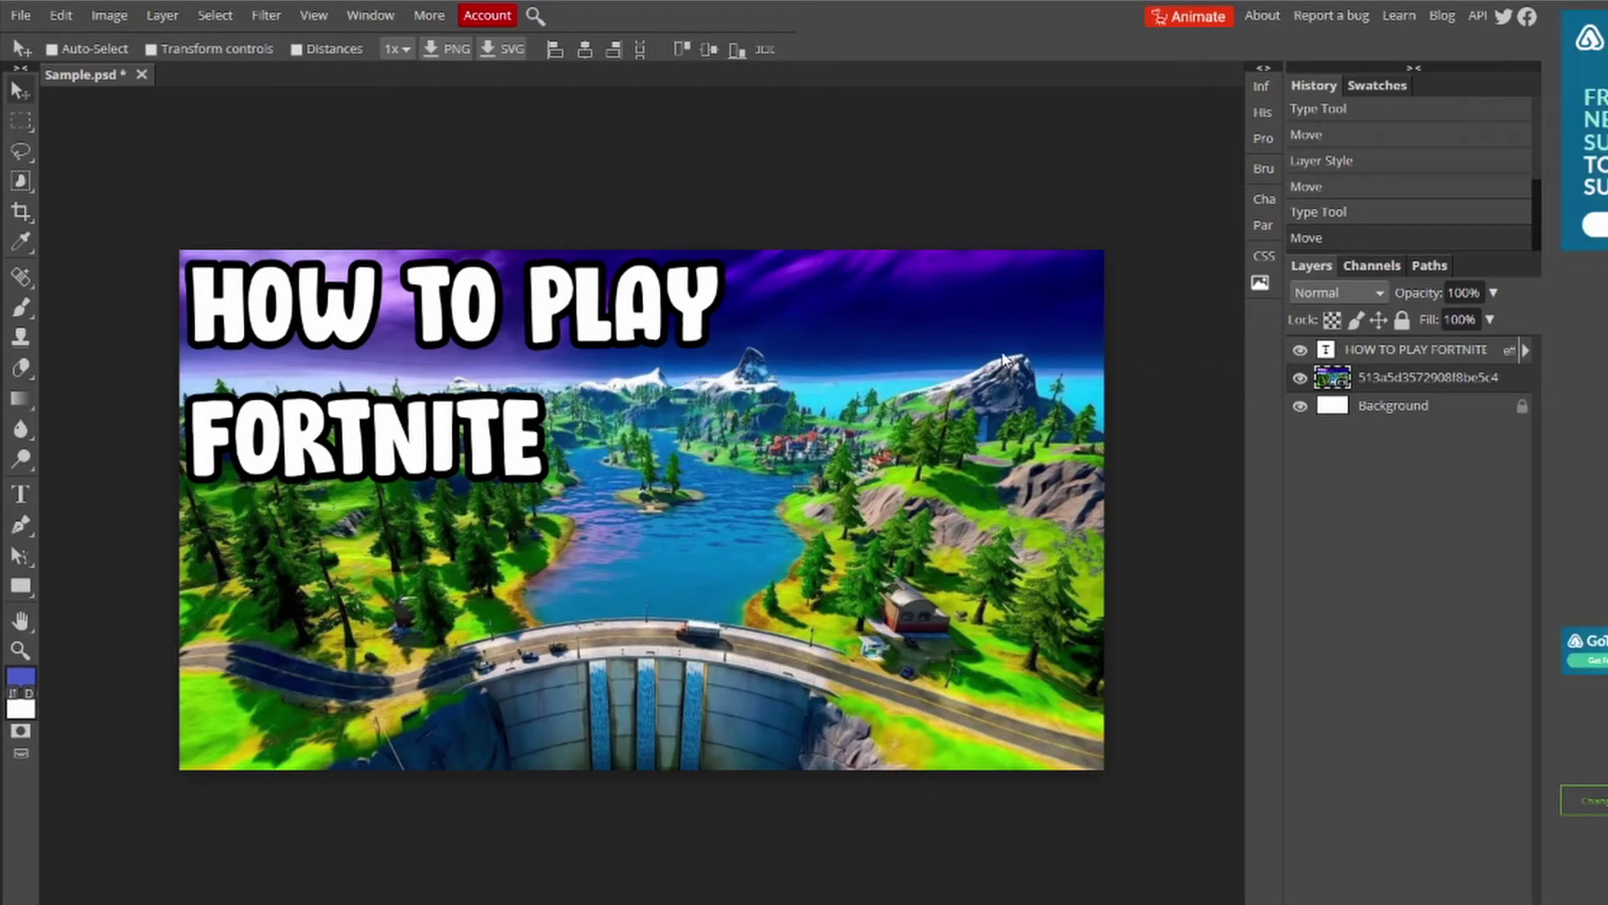
left_click(107, 17)
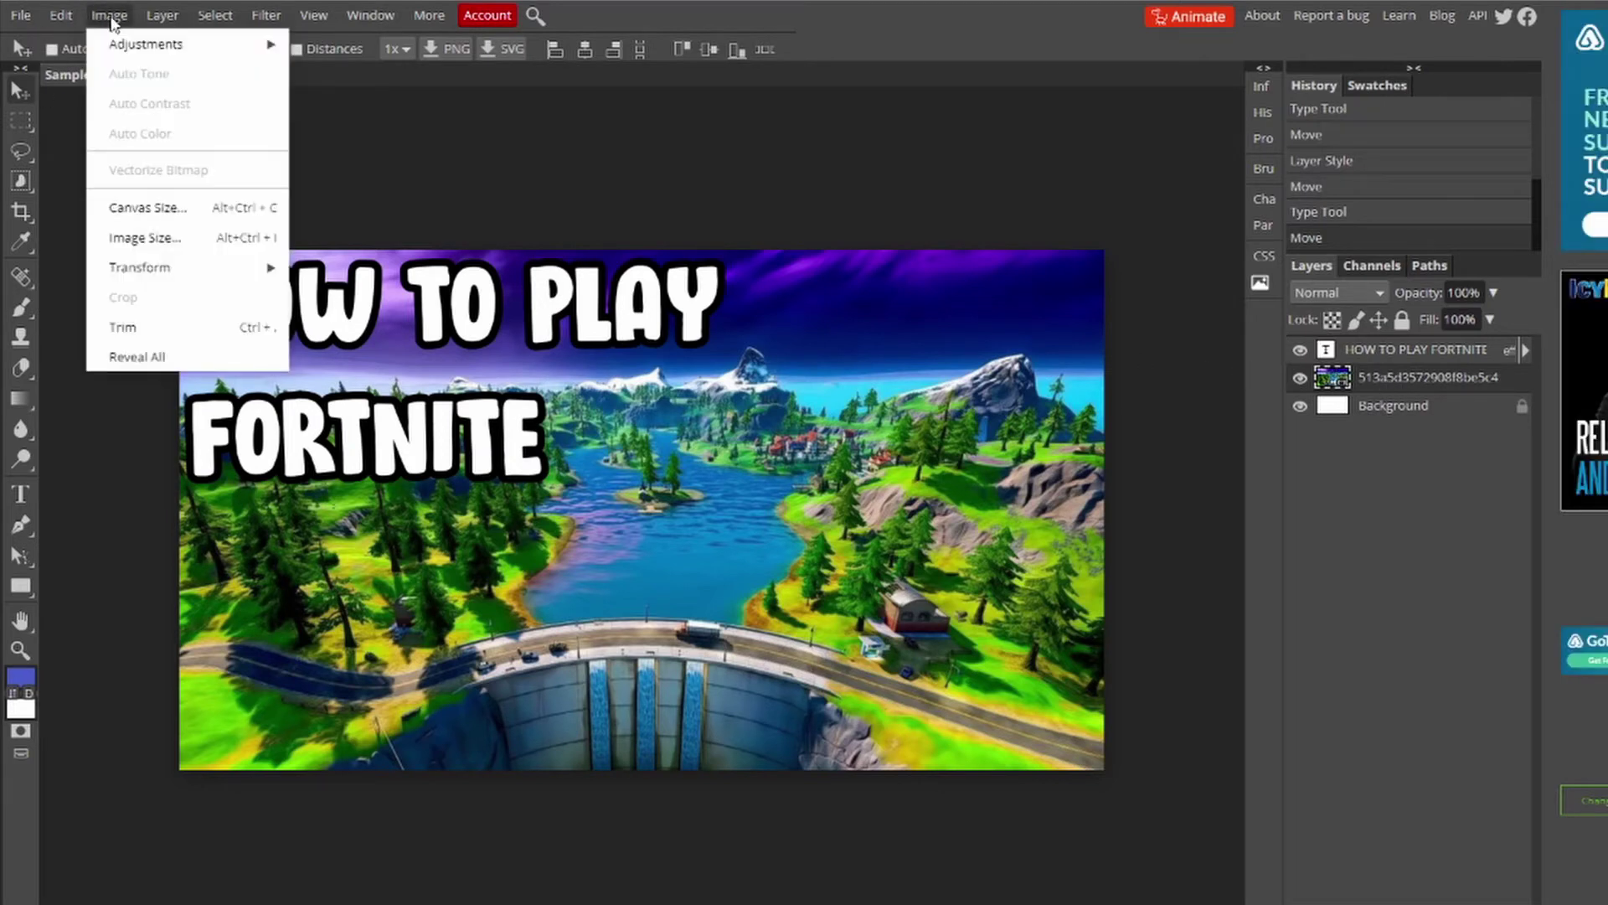
mouse_move(128, 38)
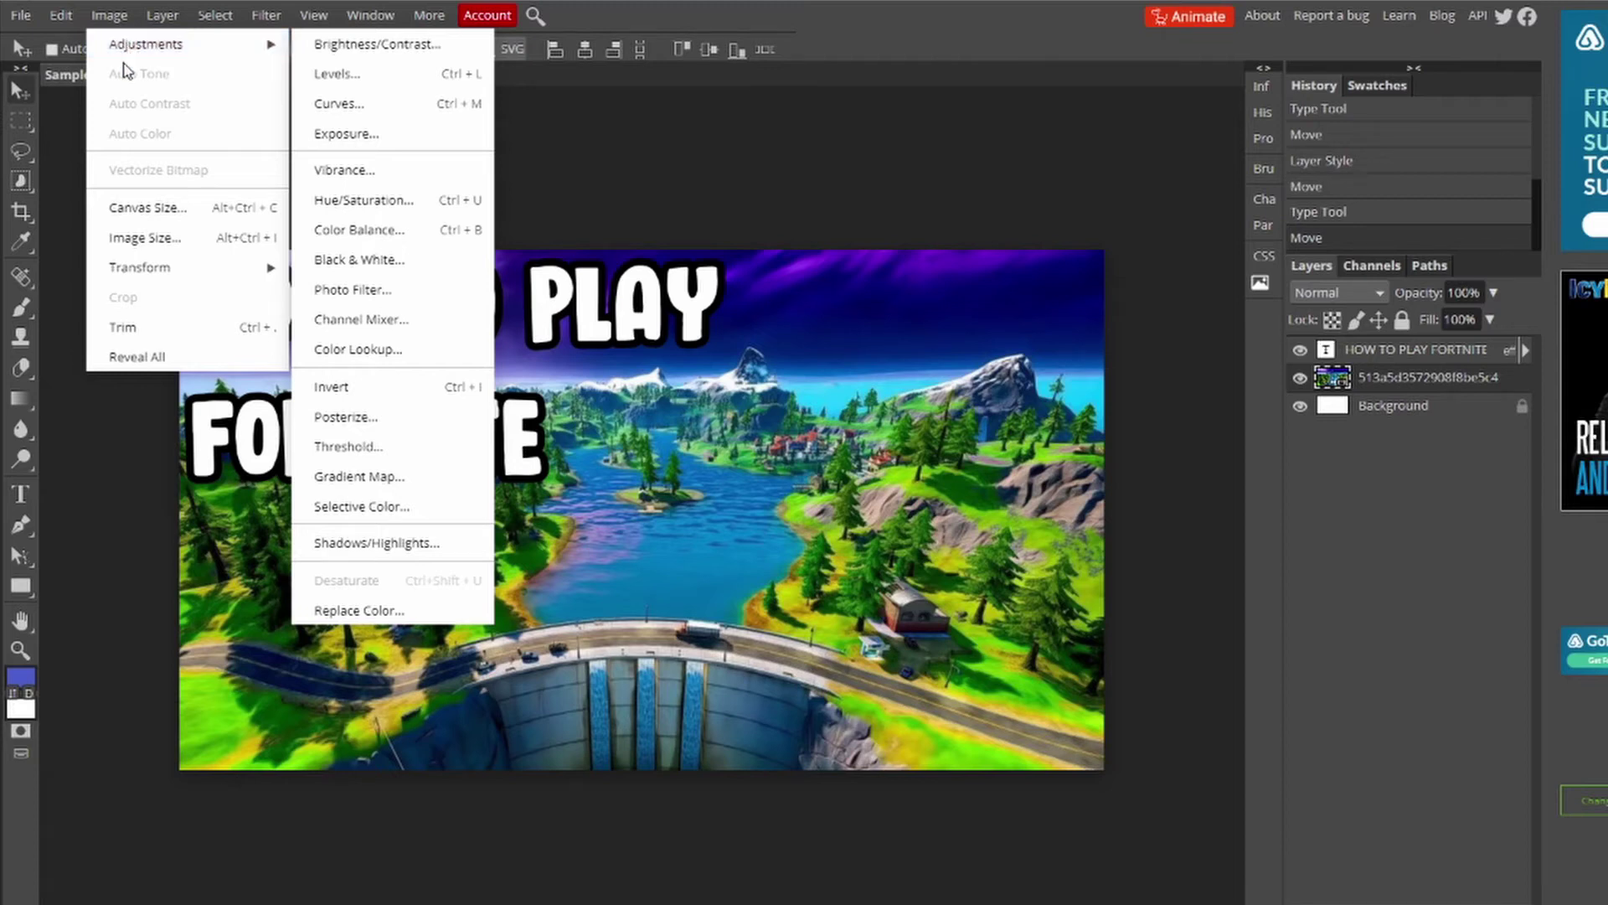
left_click(214, 15)
left_click(110, 16)
mouse_move(210, 43)
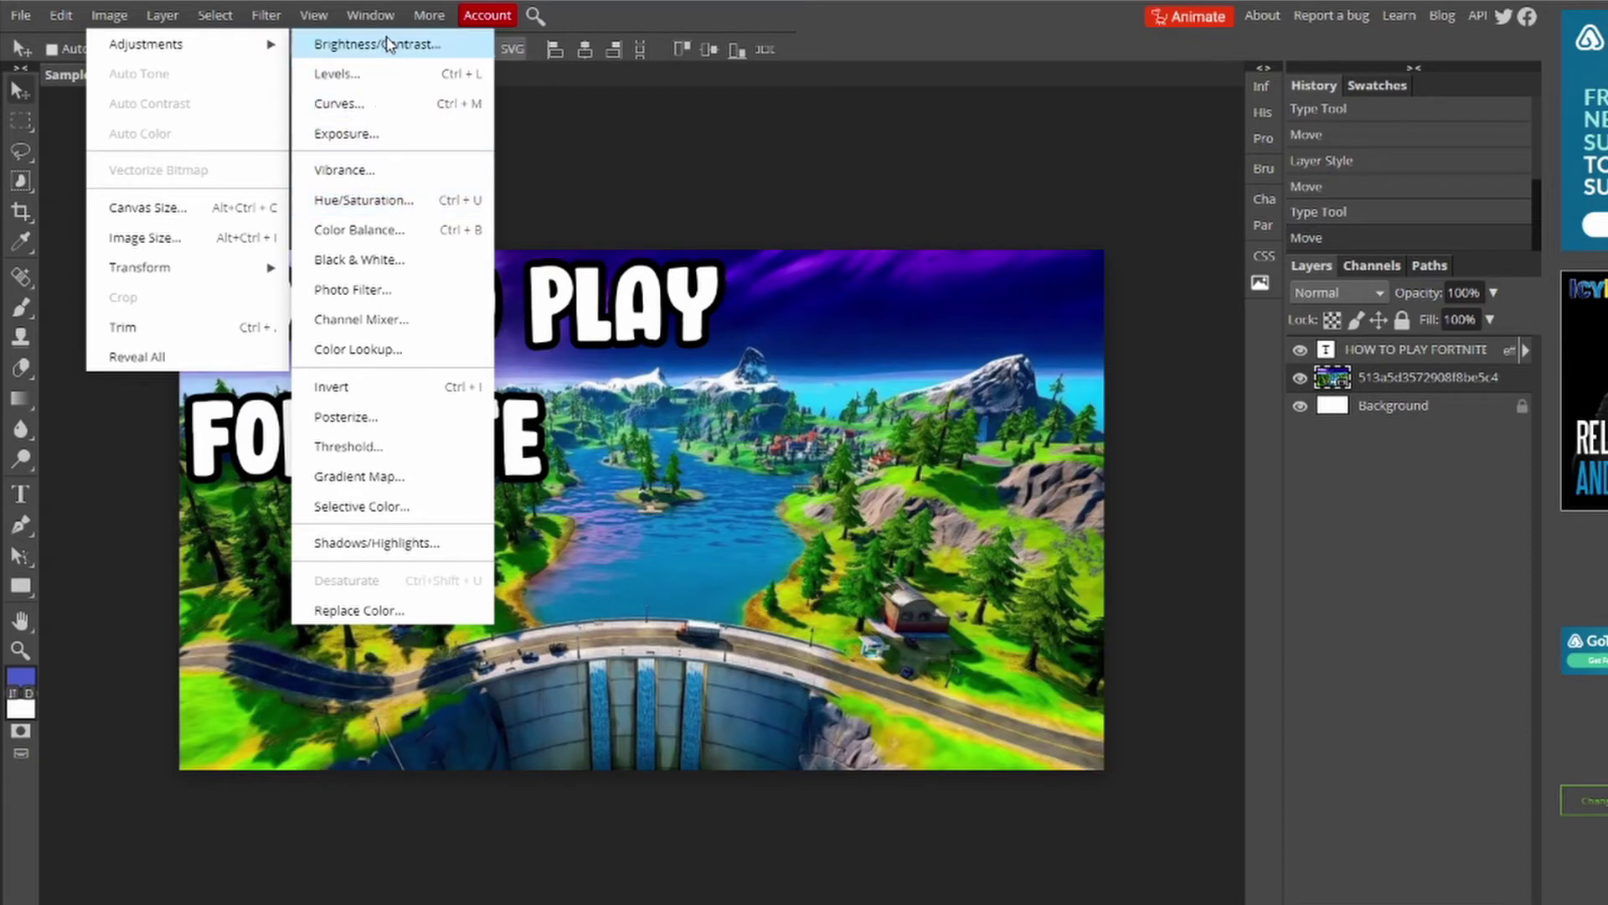
mouse_move(370, 15)
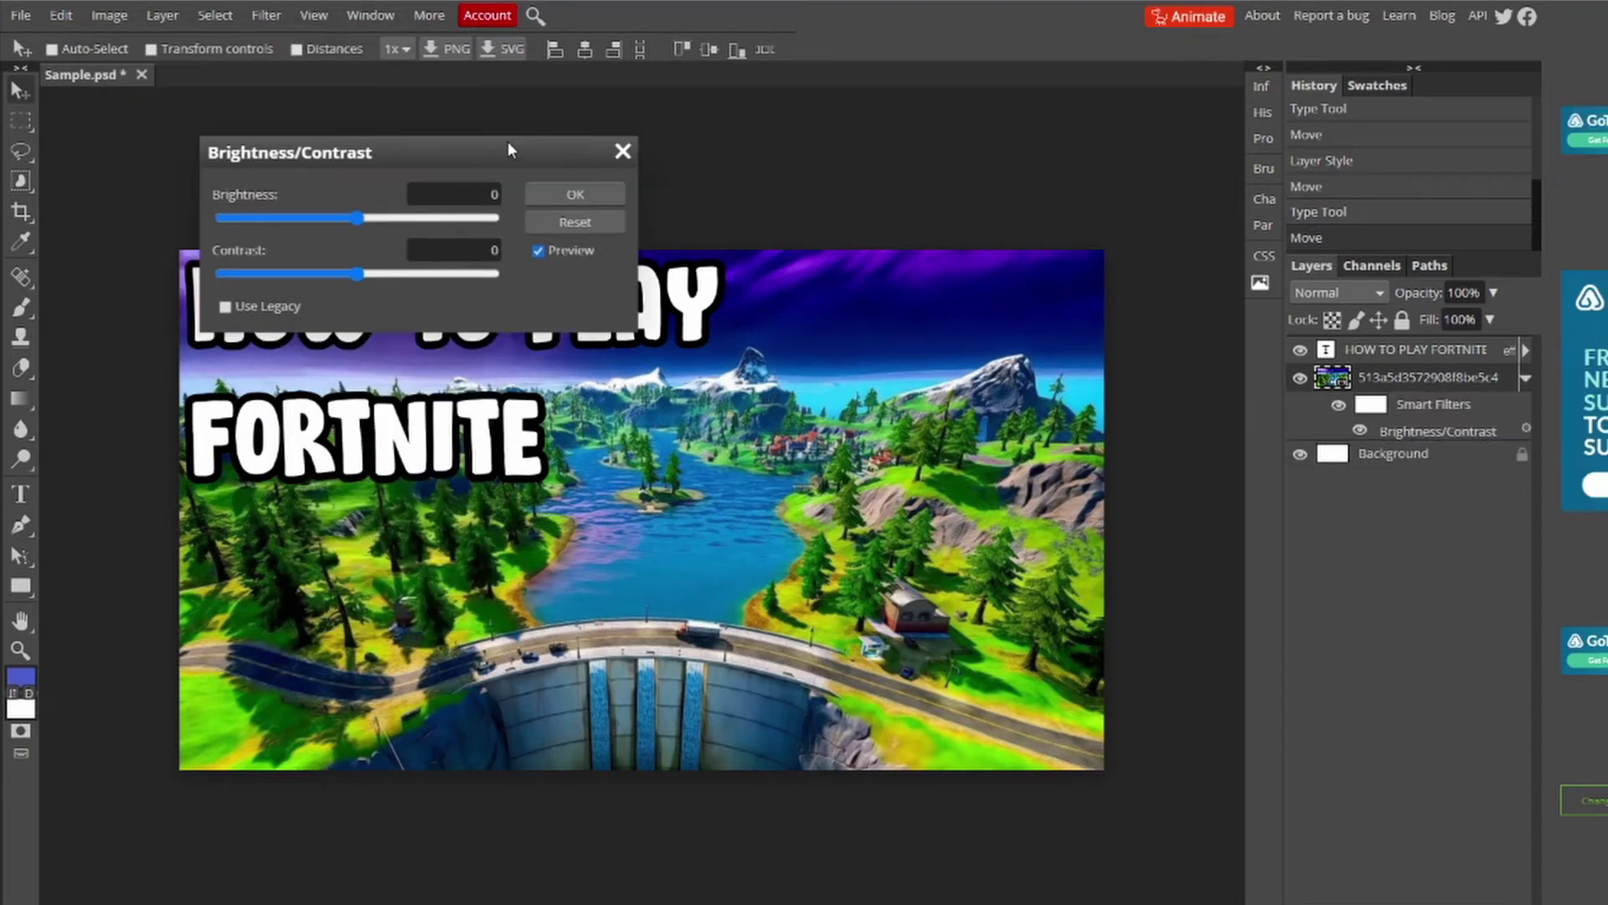
left_click_drag(508, 141, 1027, 72)
left_click_drag(934, 144, 987, 135)
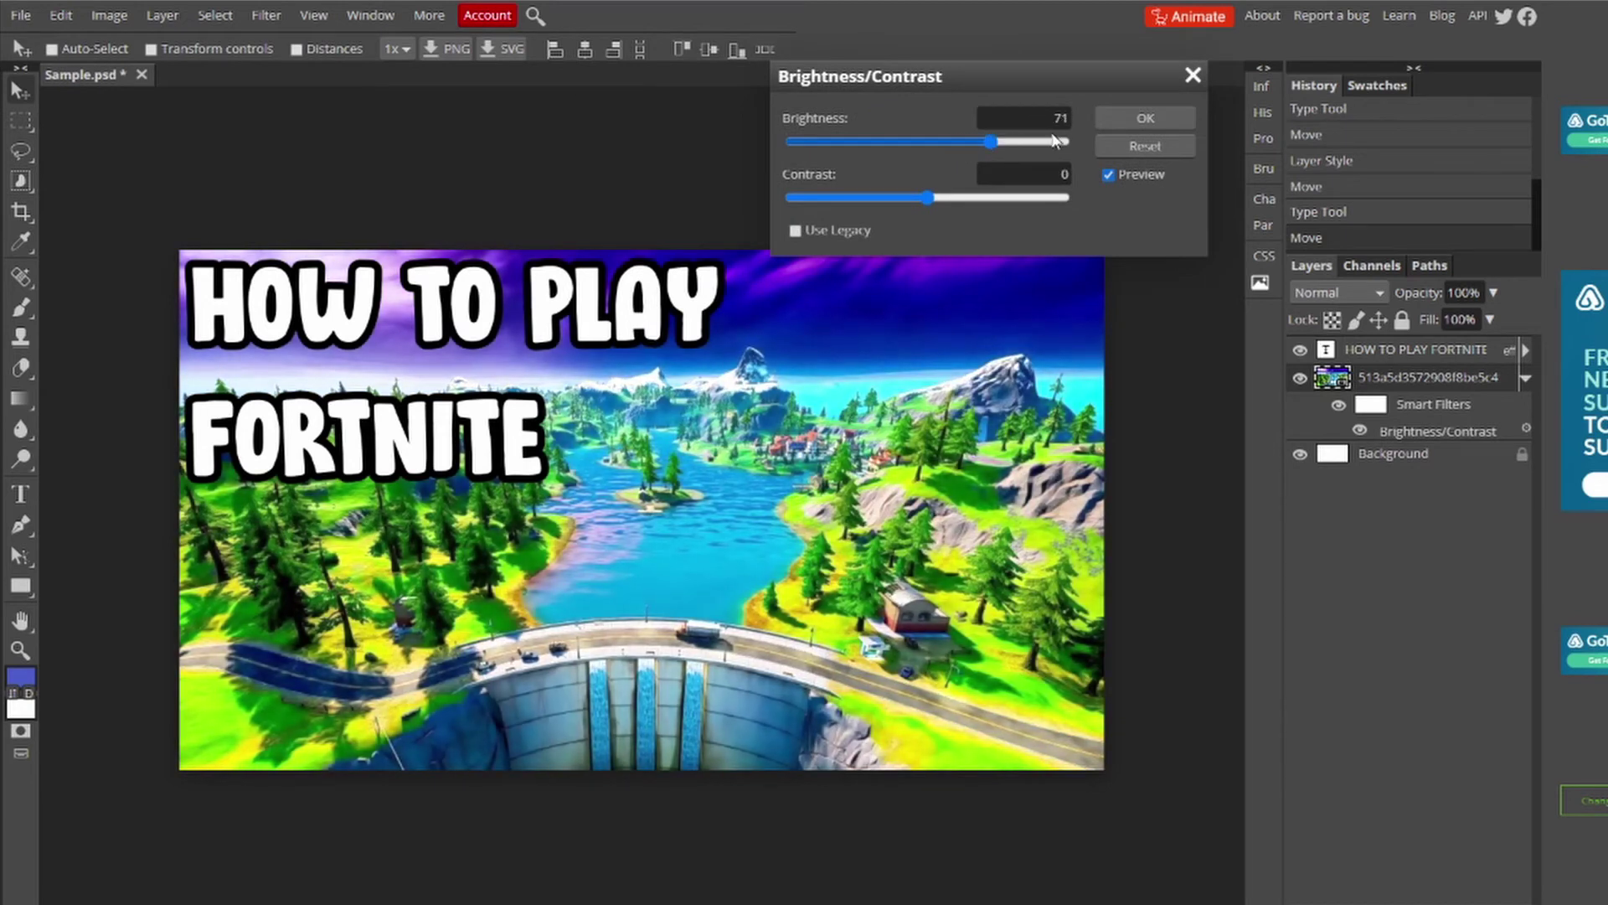
left_click(1185, 118)
Boost the landscape's saturation to about 29 with a Hue/Saturation adjustment
left_click(109, 17)
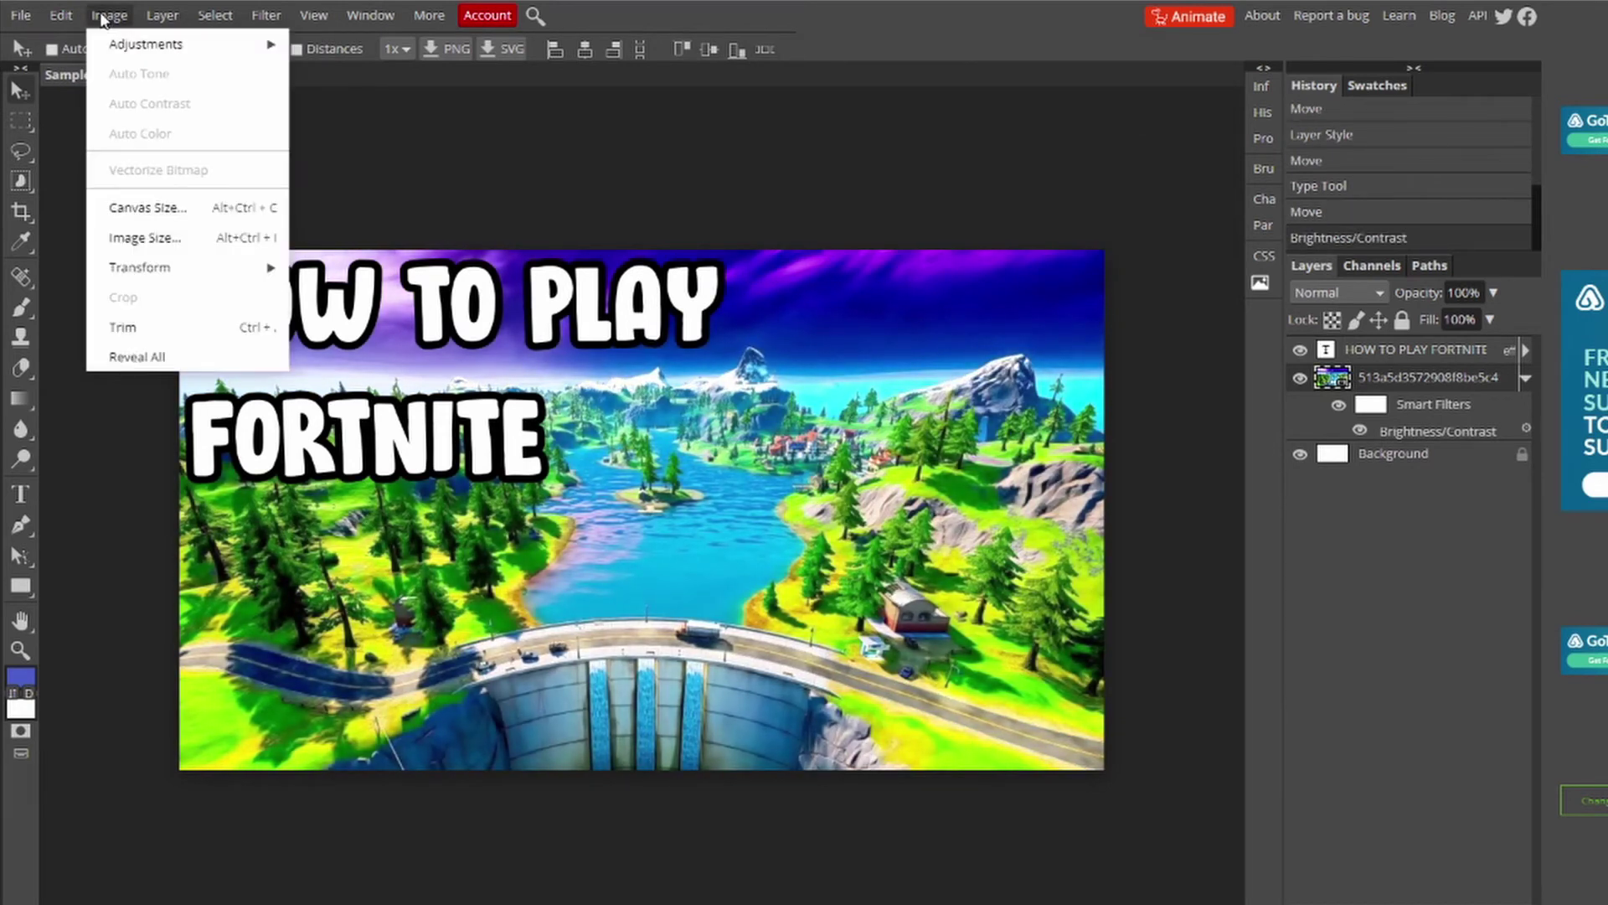
mouse_move(177, 45)
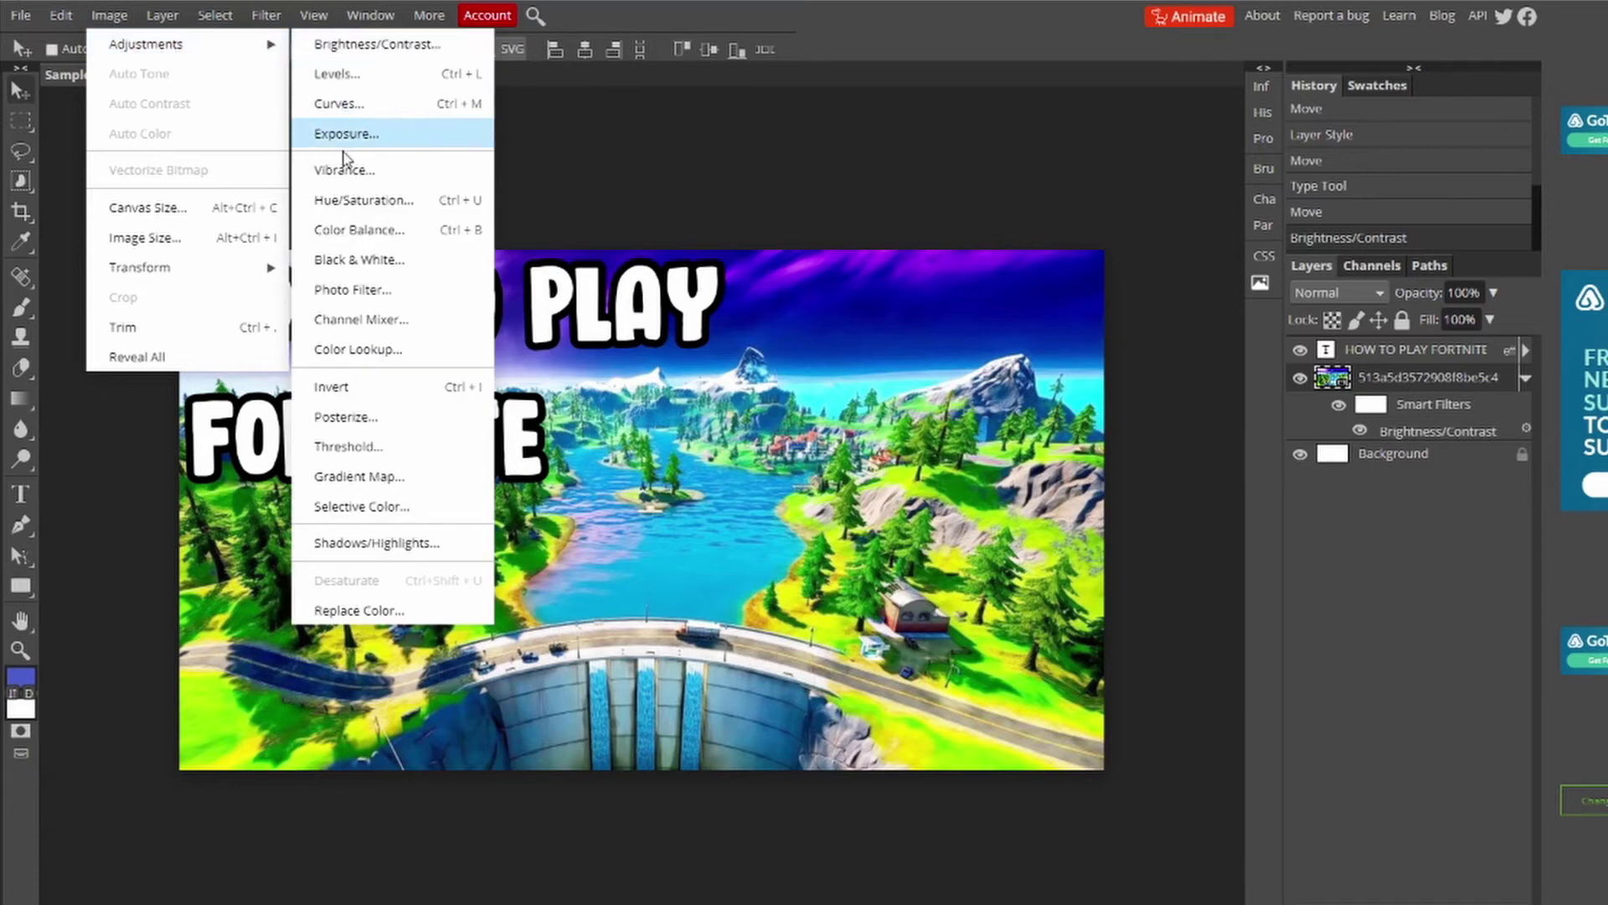
left_click(364, 201)
left_click_drag(428, 164, 1059, 229)
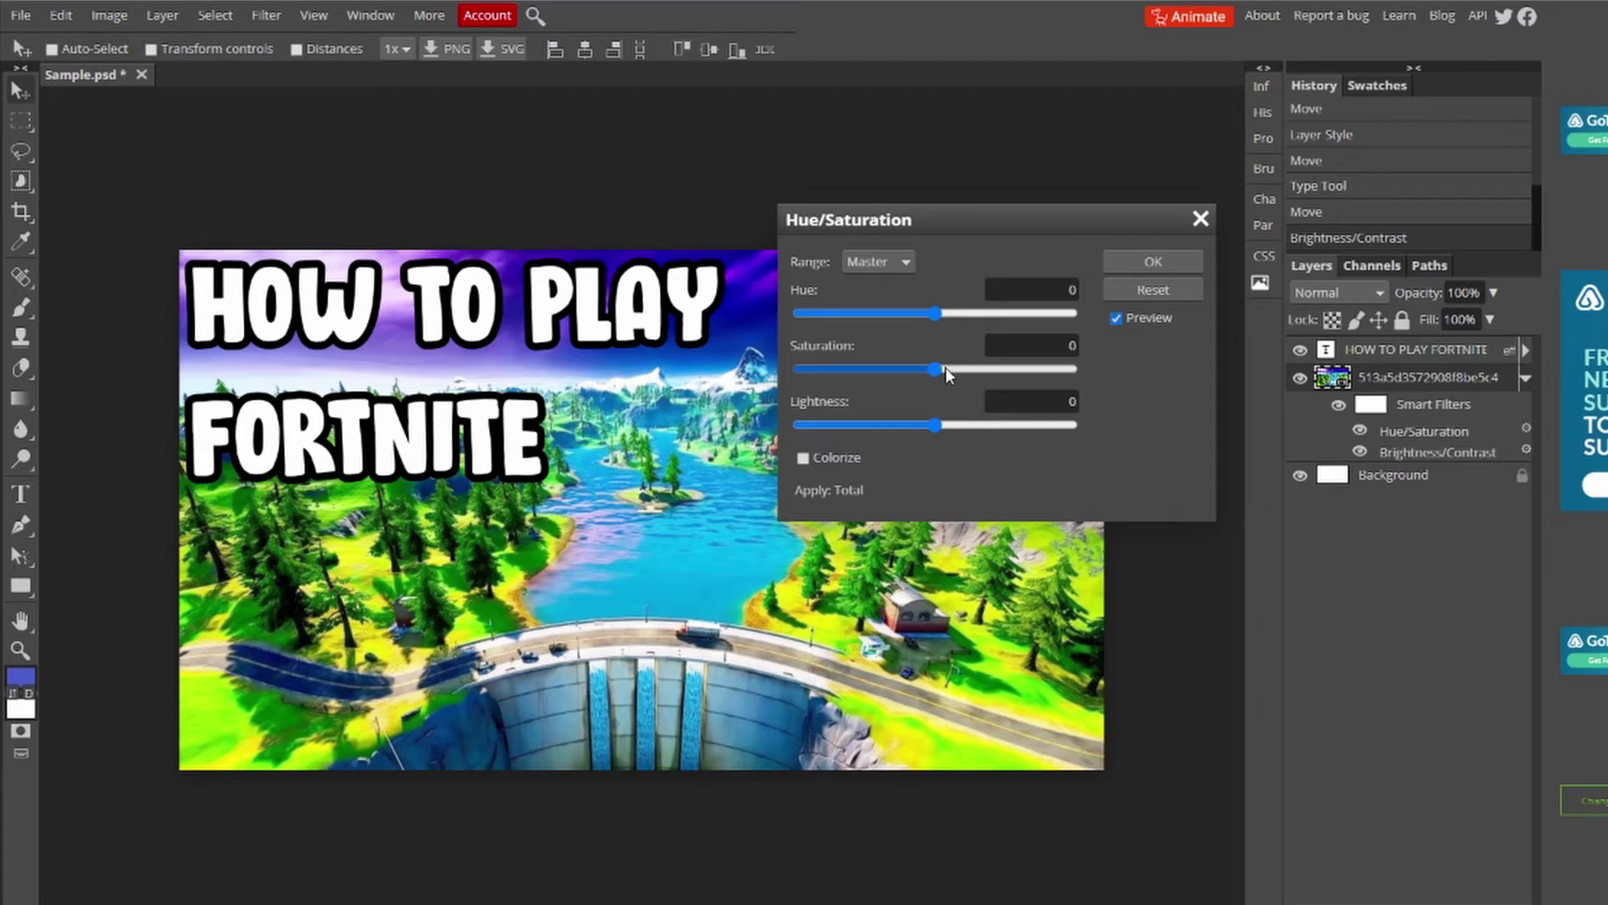
left_click_drag(954, 368, 972, 371)
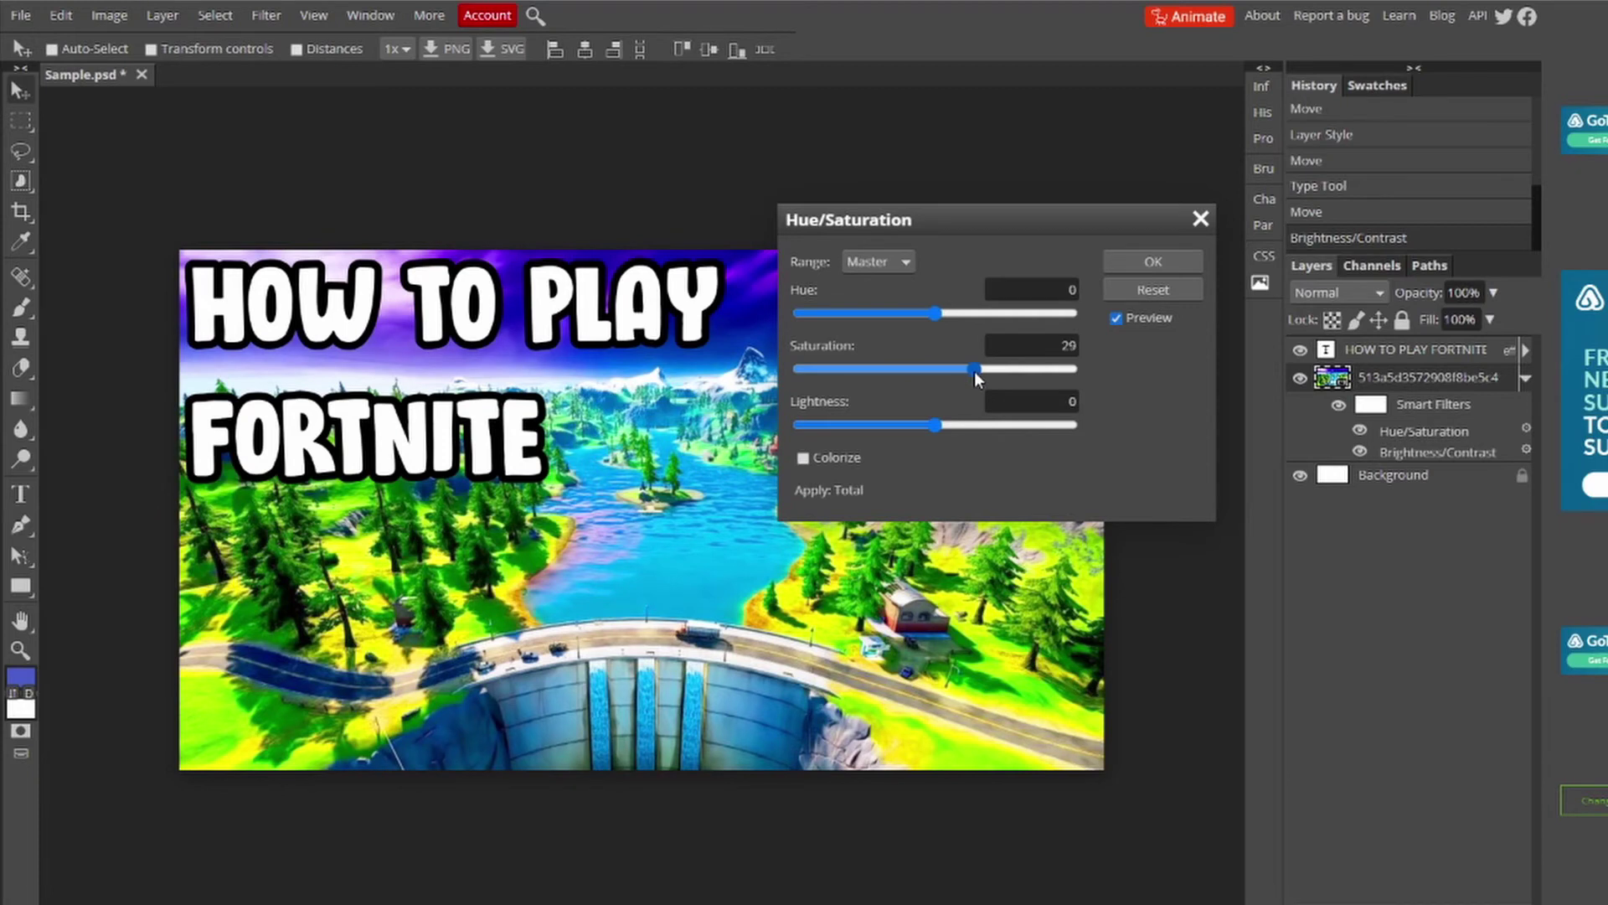
key("Return")
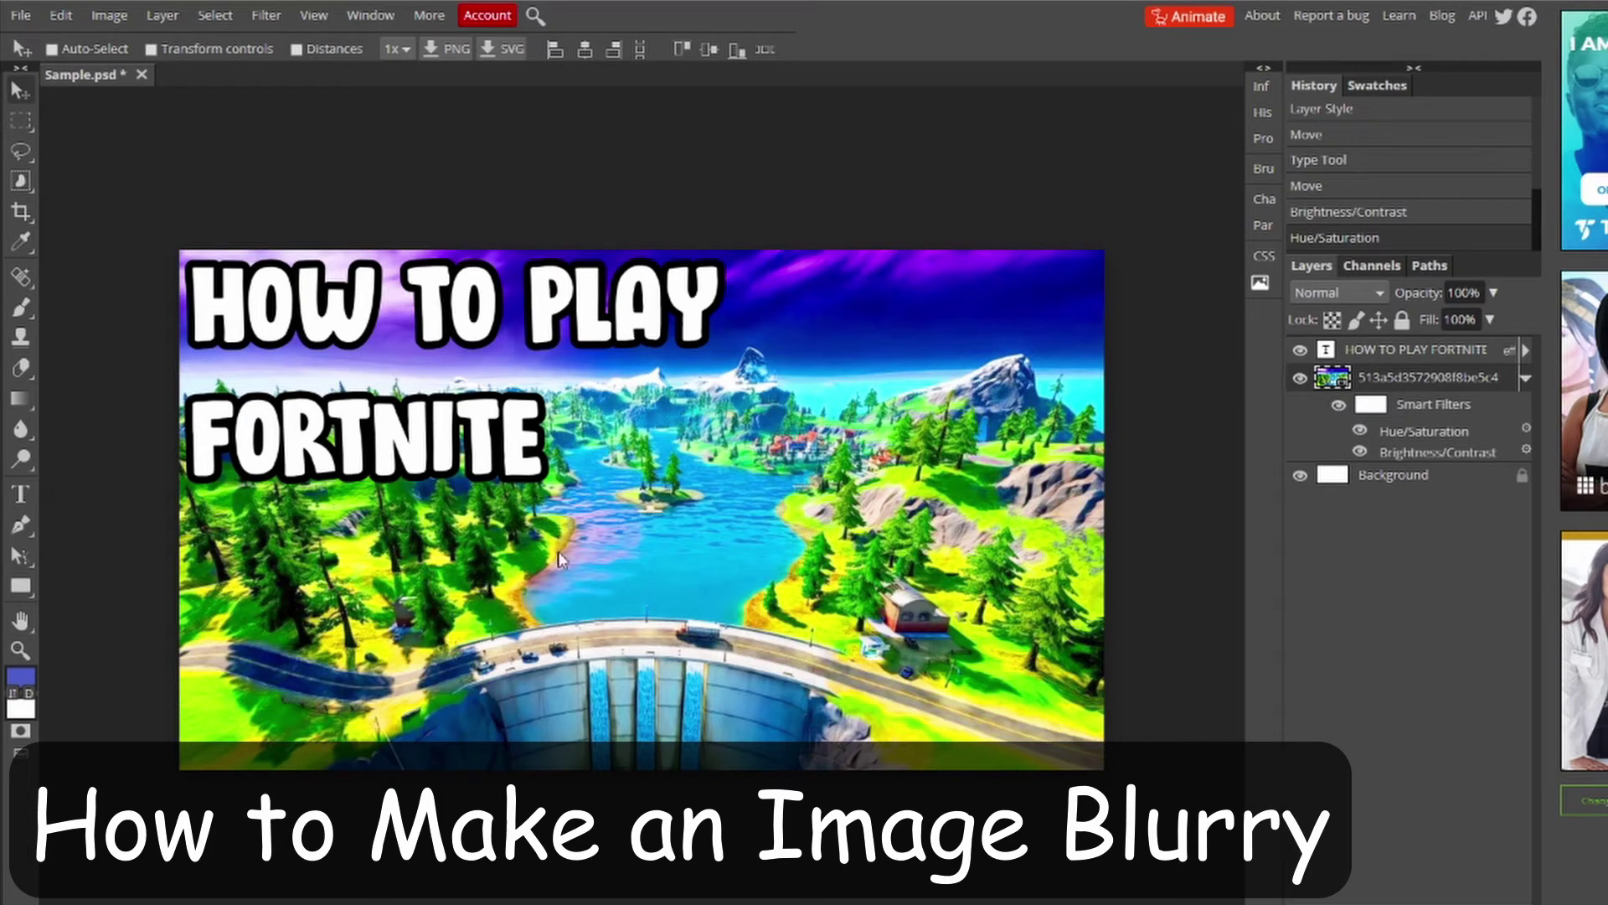
Blur the landscape layer with a Gaussian Blur of about 6.8 px radius
left_click(266, 15)
mouse_move(162, 15)
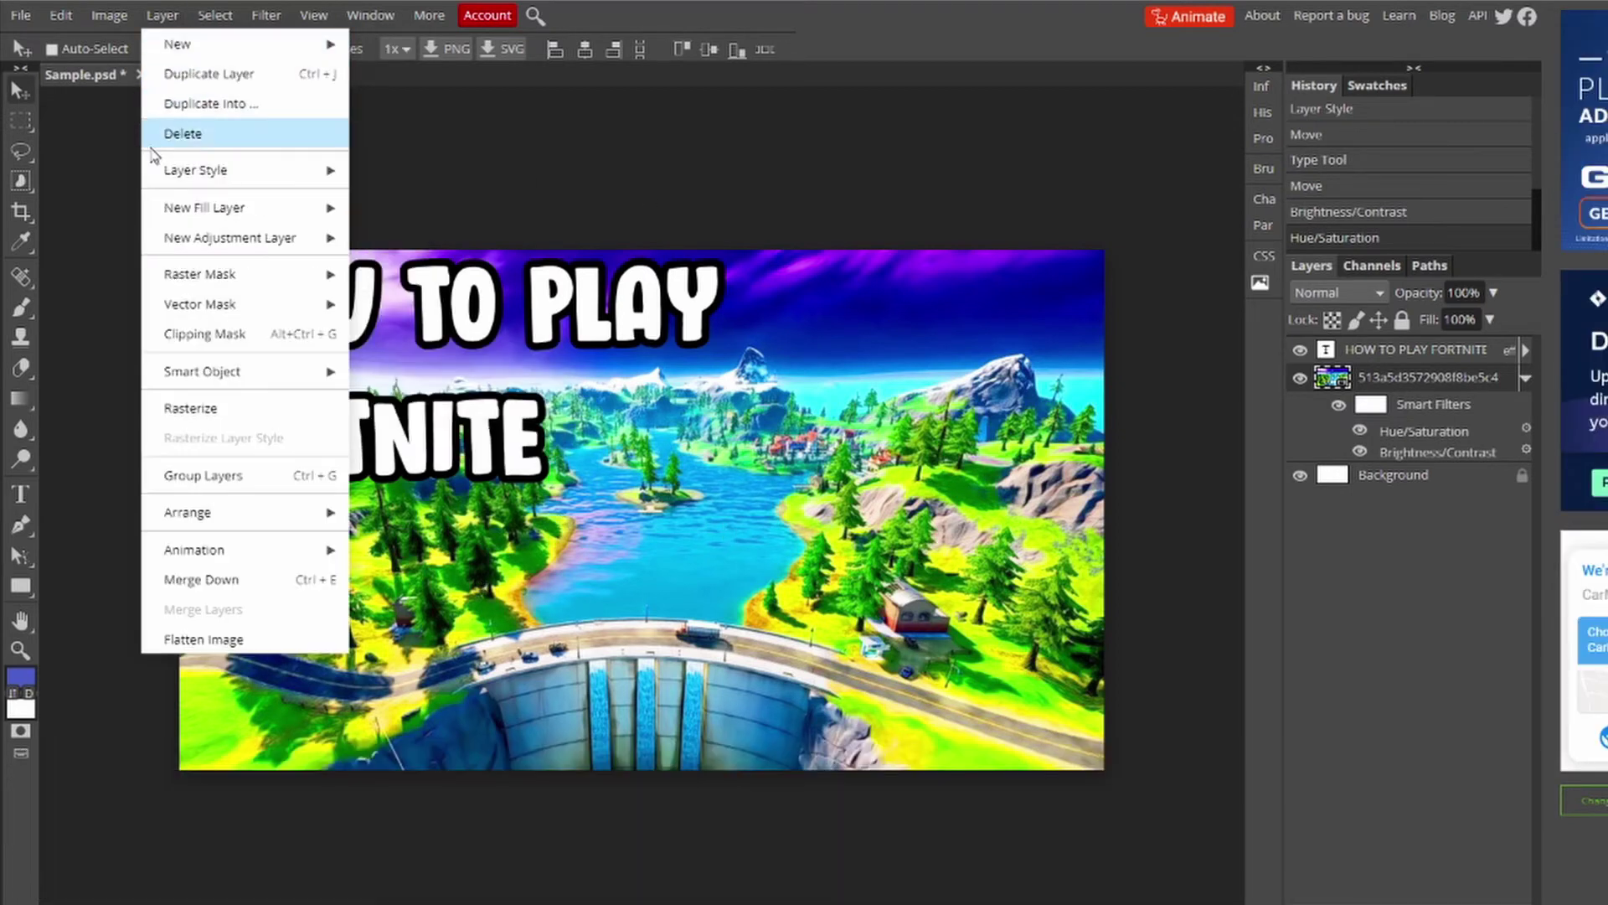
left_click(1382, 385)
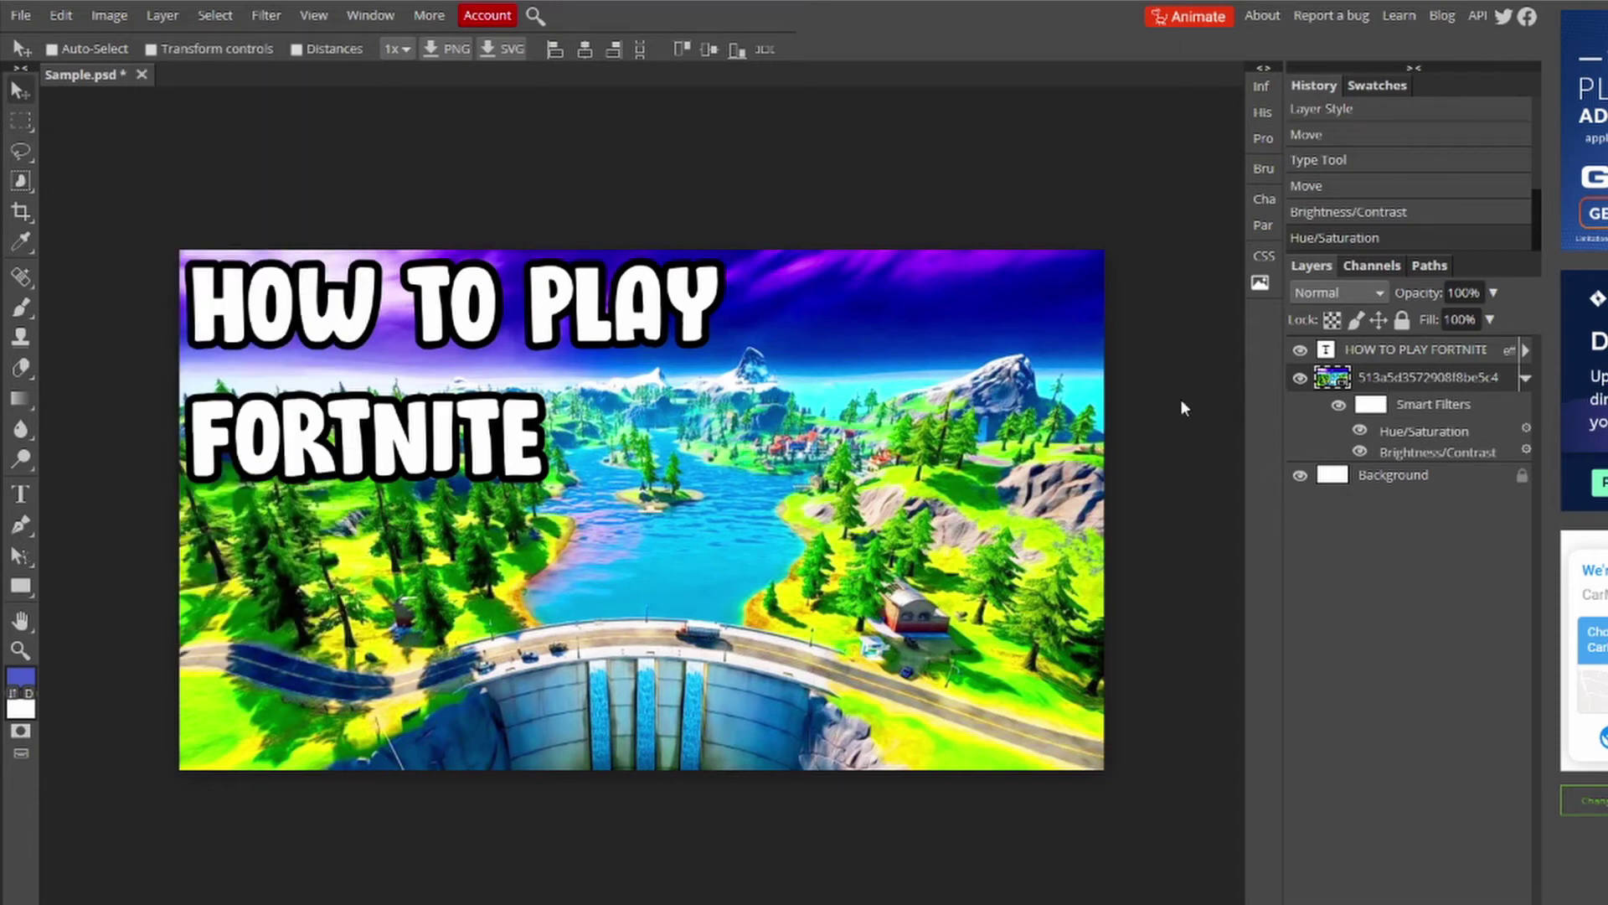
left_click(258, 17)
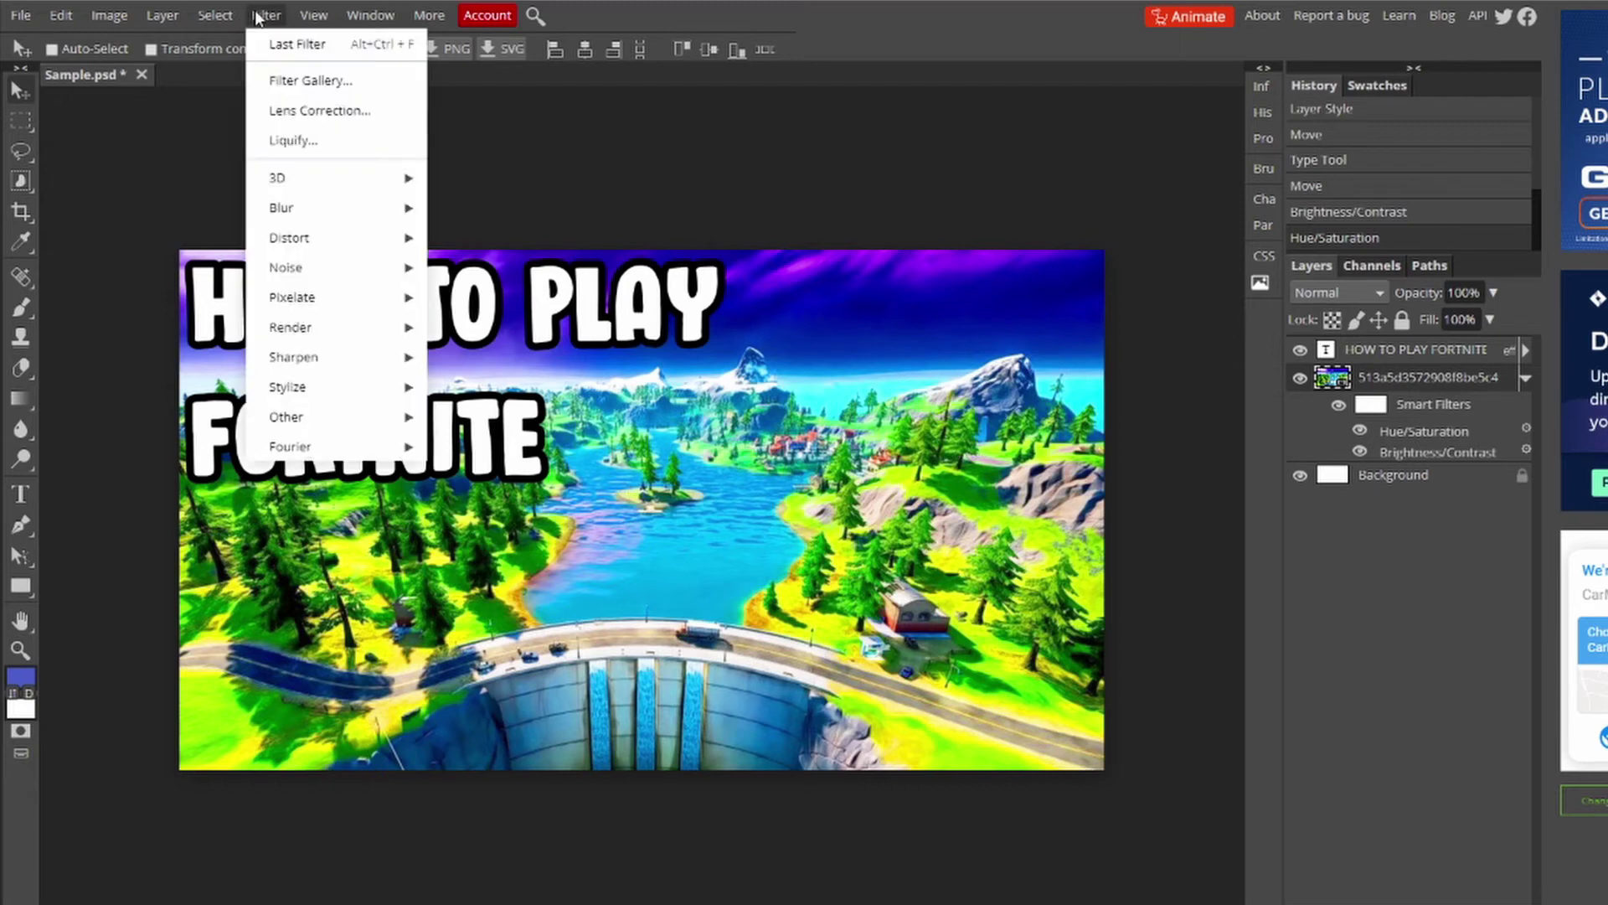
mouse_move(293, 216)
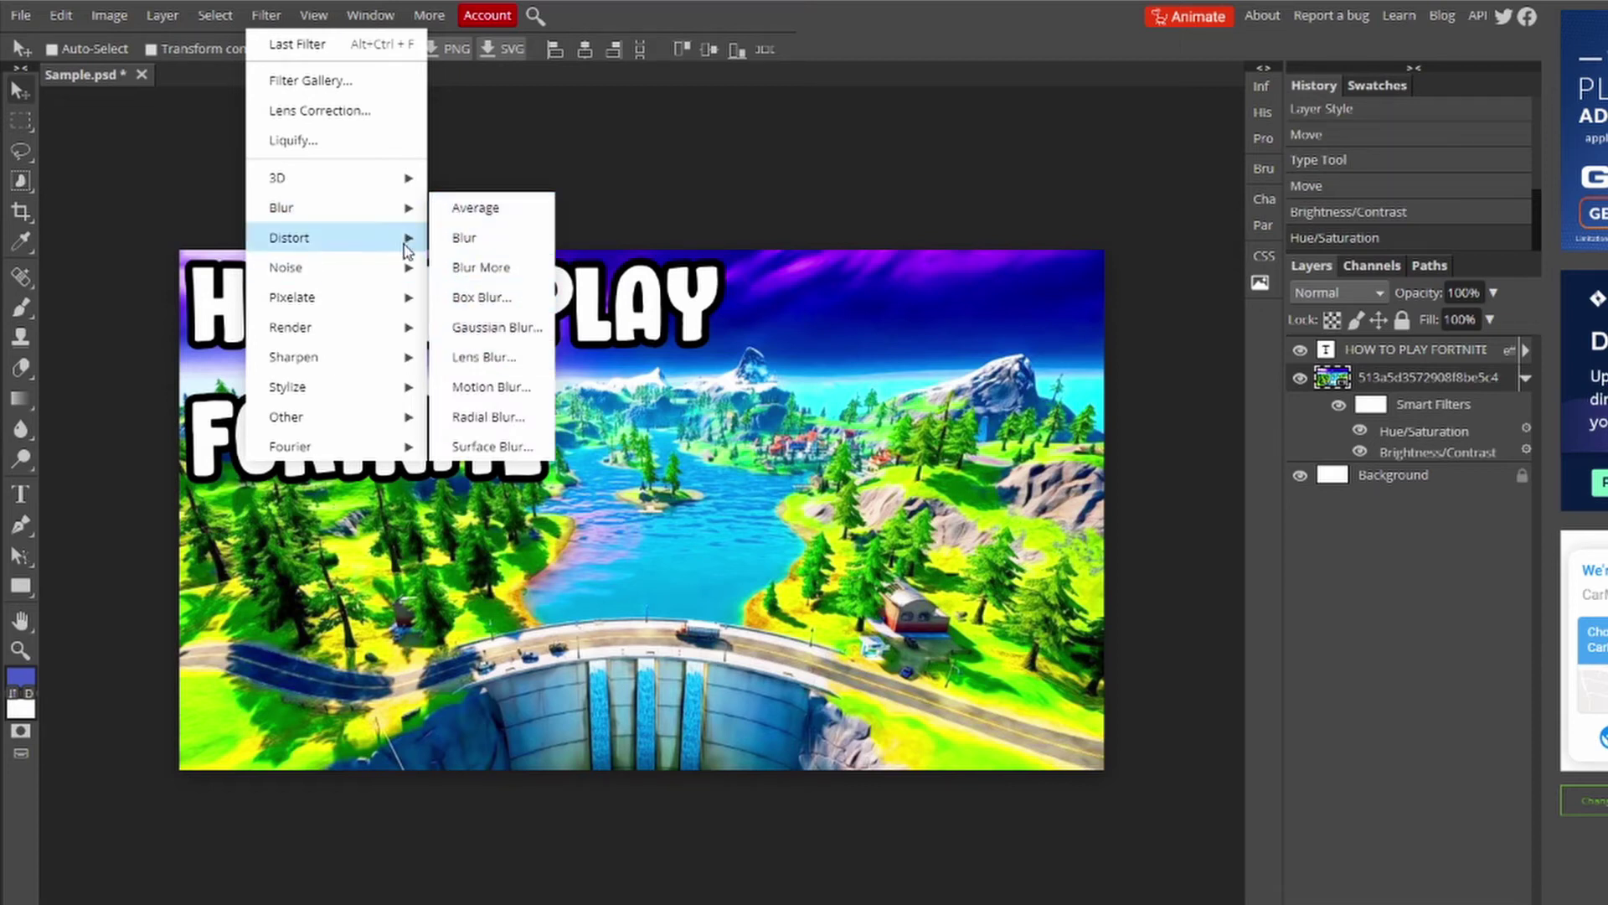
left_click(474, 333)
left_click_drag(389, 171, 996, 121)
left_click_drag(829, 178, 806, 173)
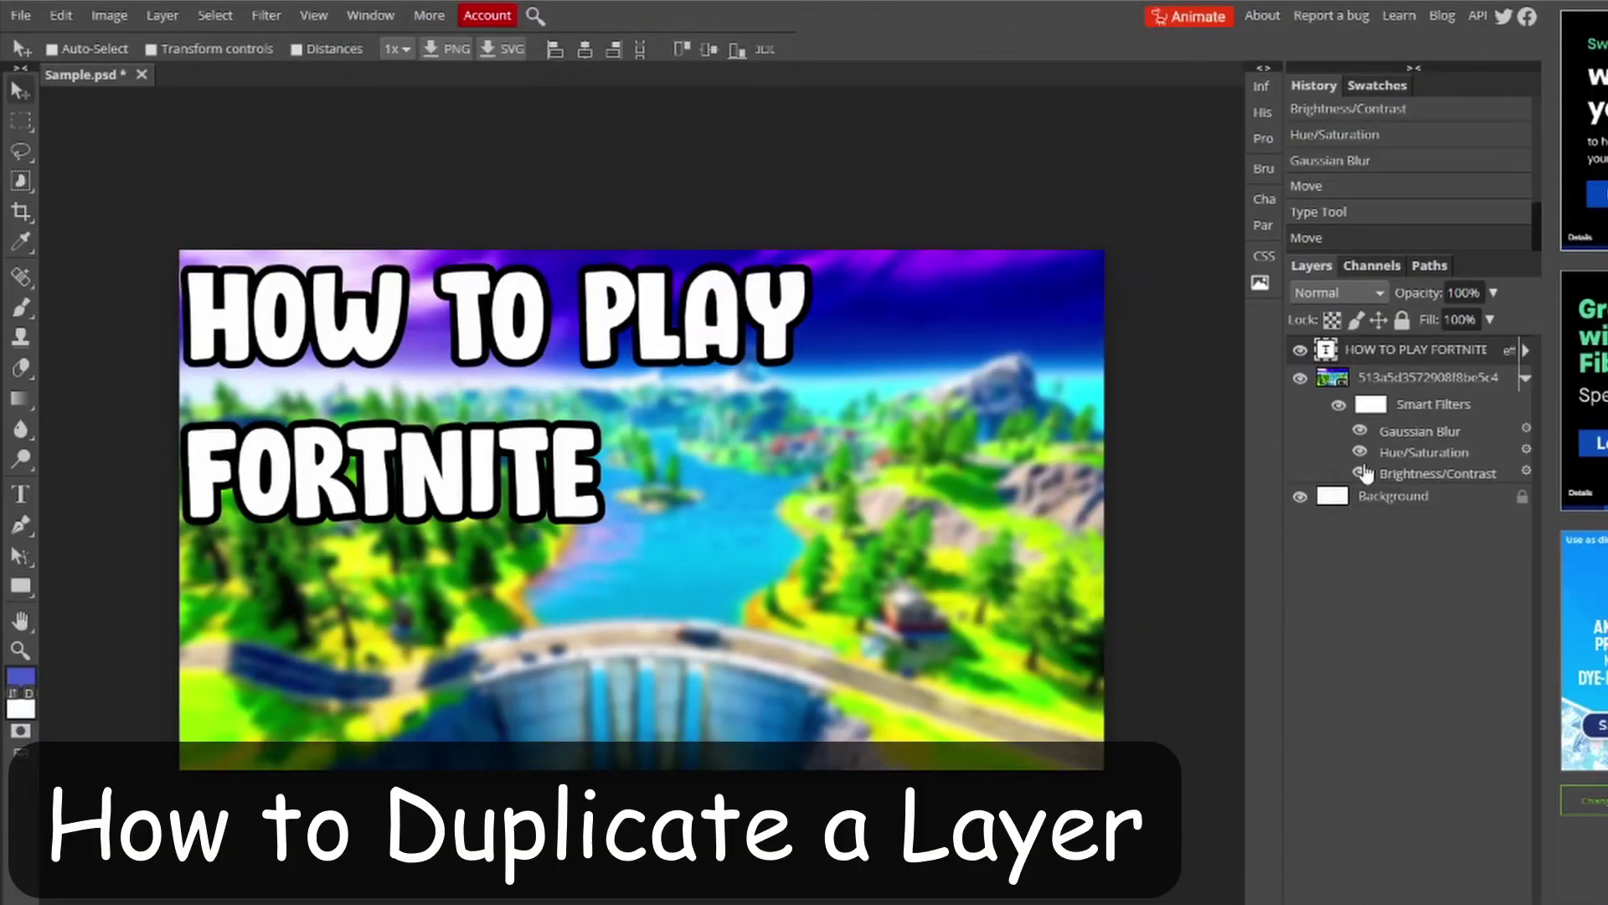
Duplicate the title text layer and move the copy lower on the canvas
right_click(1416, 358)
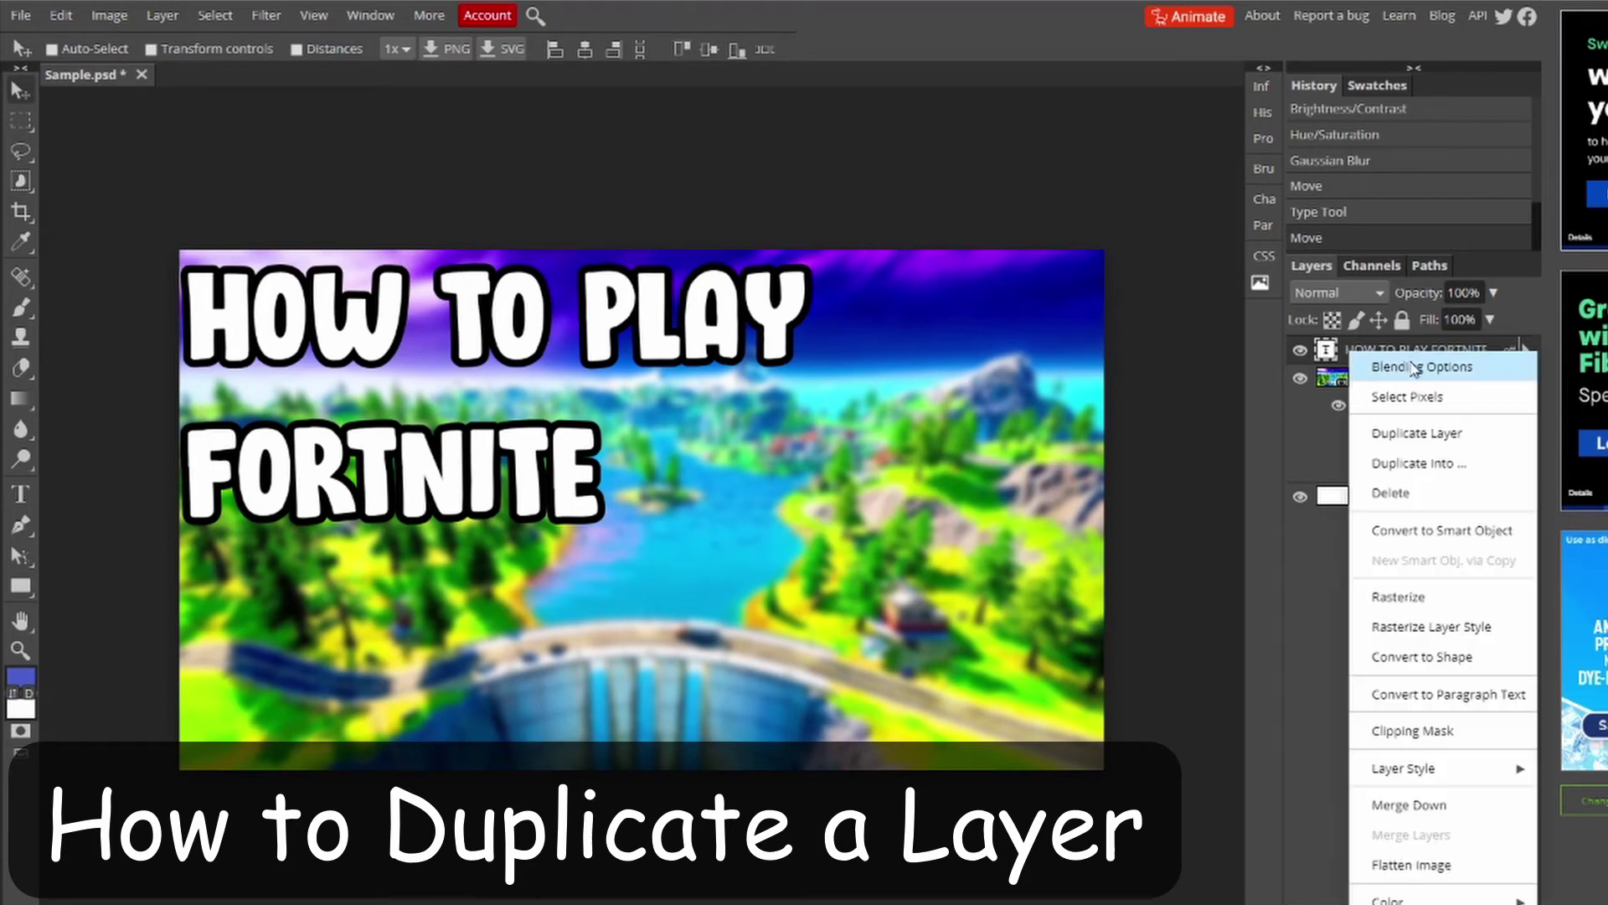
left_click(1290, 517)
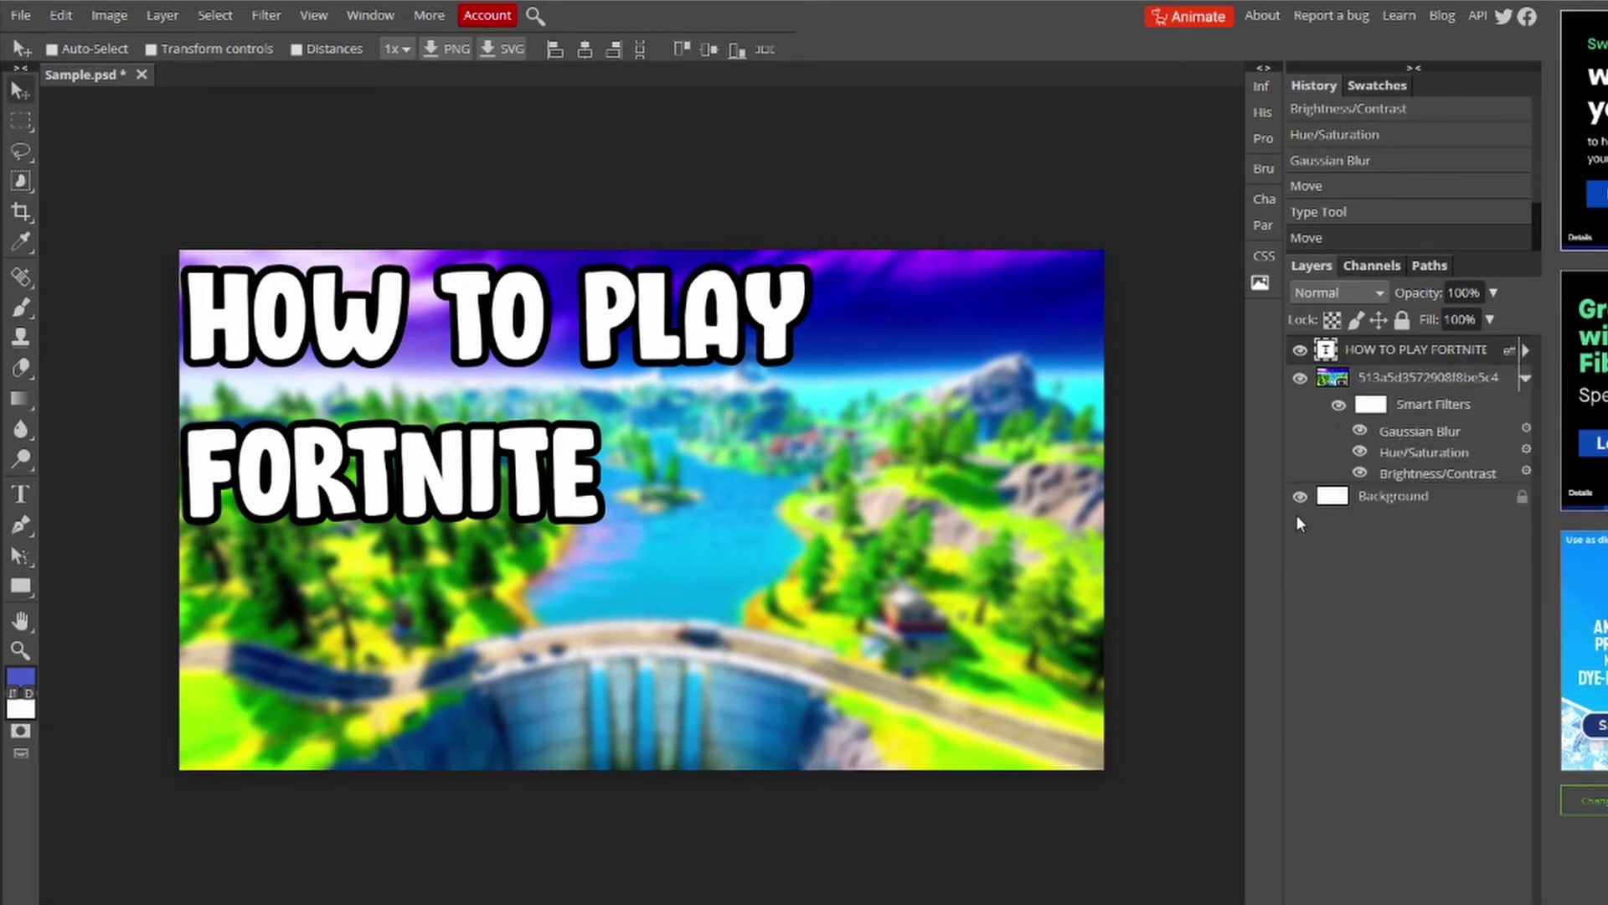
right_click(1383, 360)
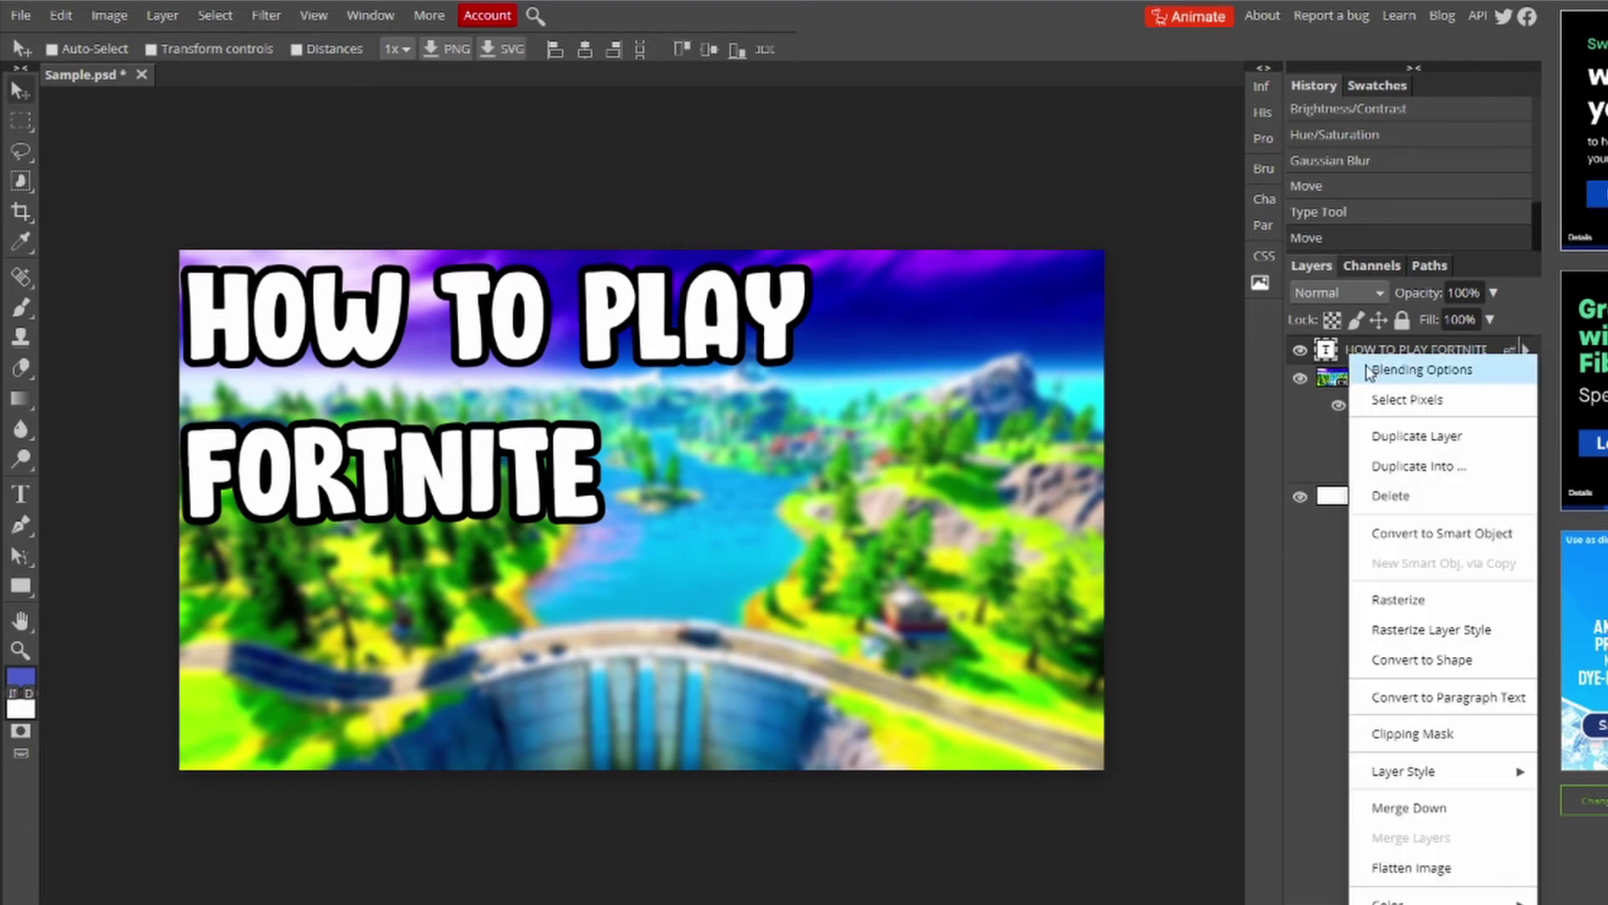
left_click(1406, 437)
left_click_drag(506, 336, 735, 470)
Put the Type cursor at the end of FORTNITE in the lower copy, ready to add FOR BEGINNERS
left_click(20, 494)
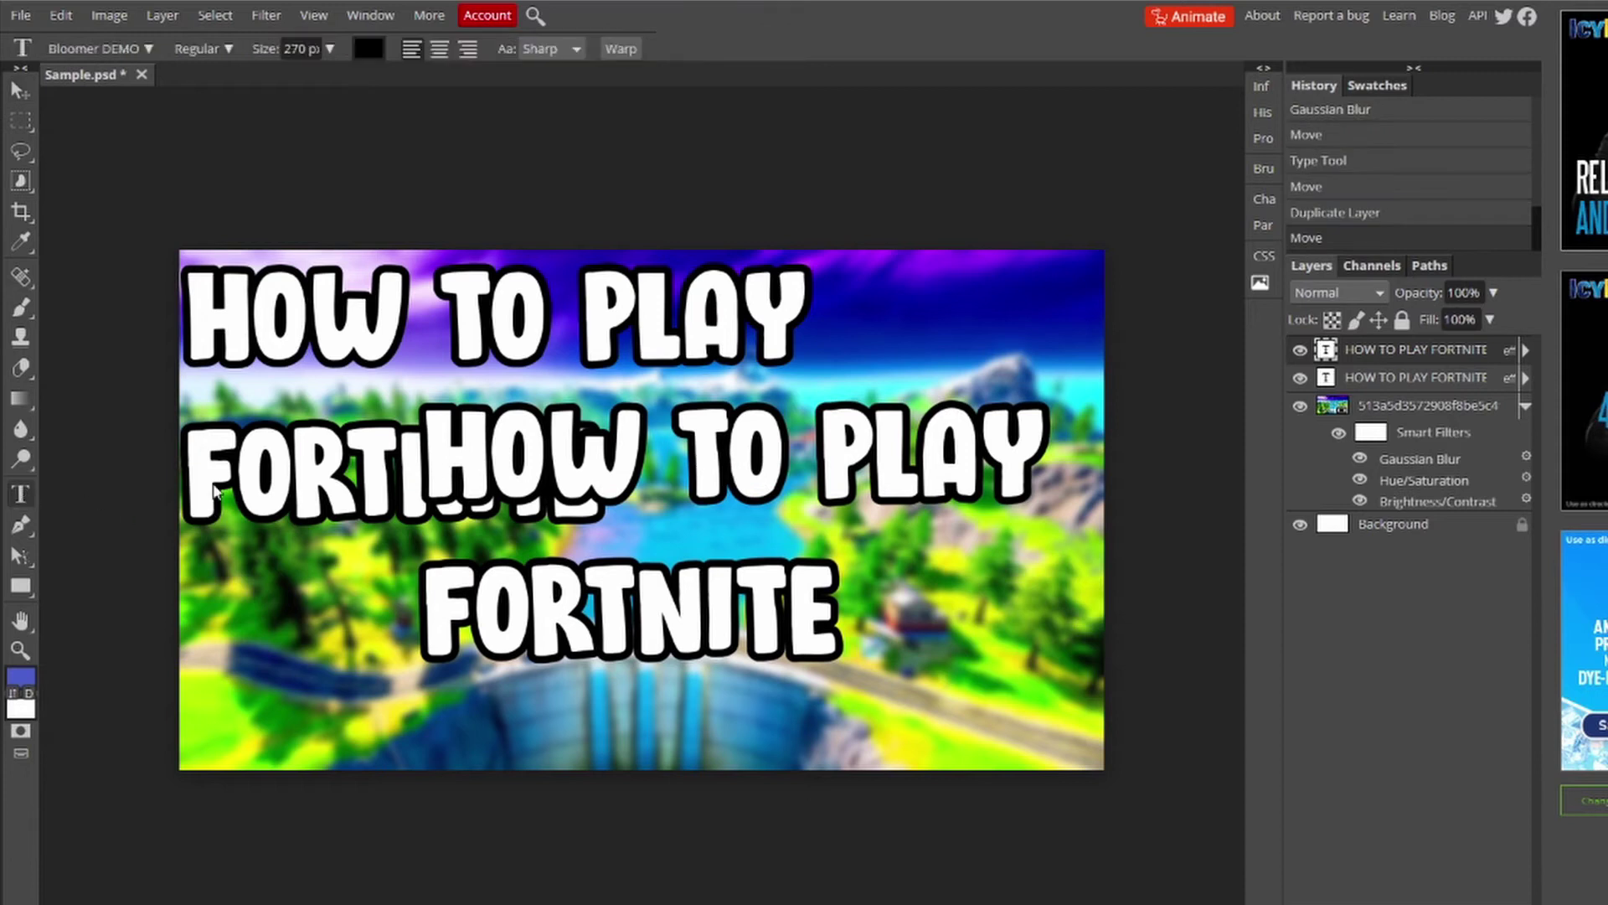
left_click(398, 533)
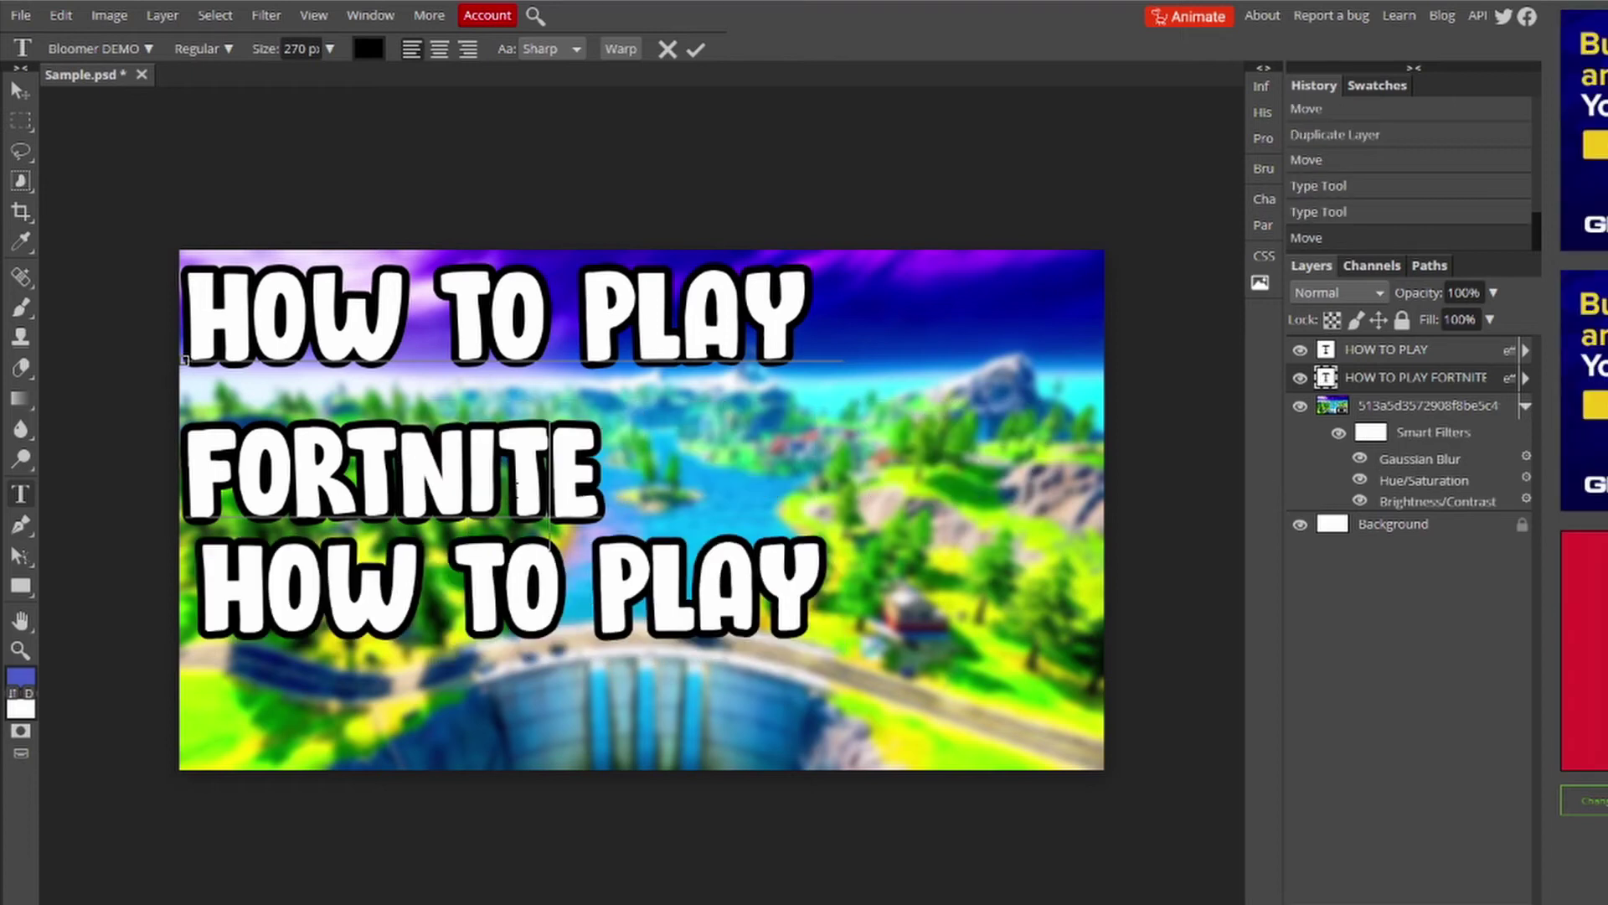
key("Right")
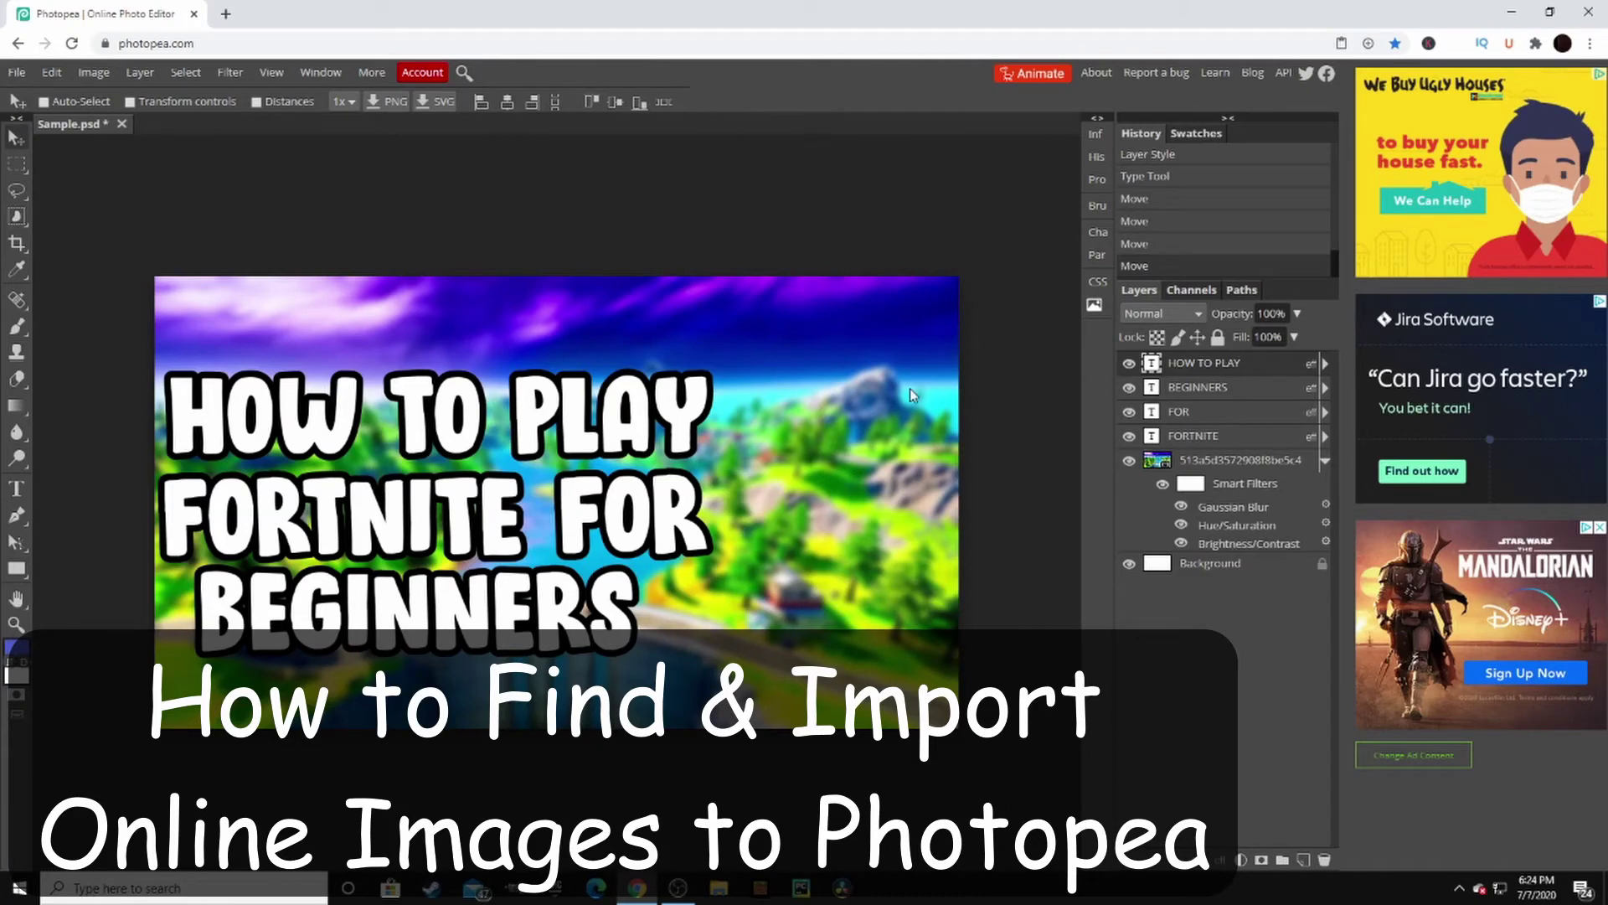
In a new Chrome tab, search Google for 'fortinte skin png'
left_click(224, 14)
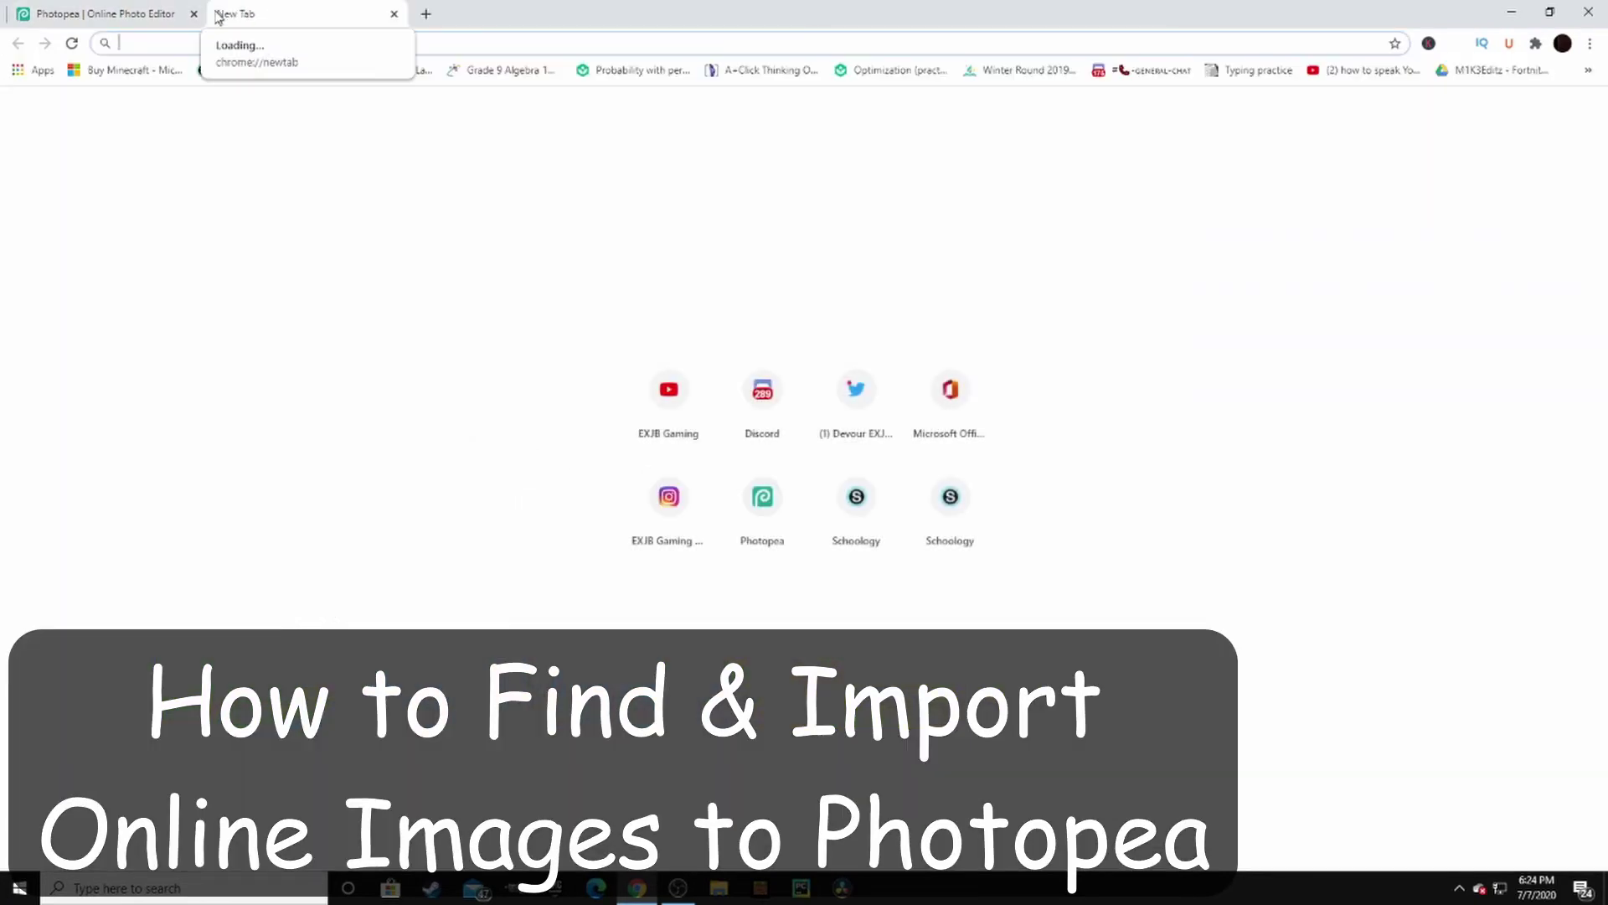
type("go")
key("Return")
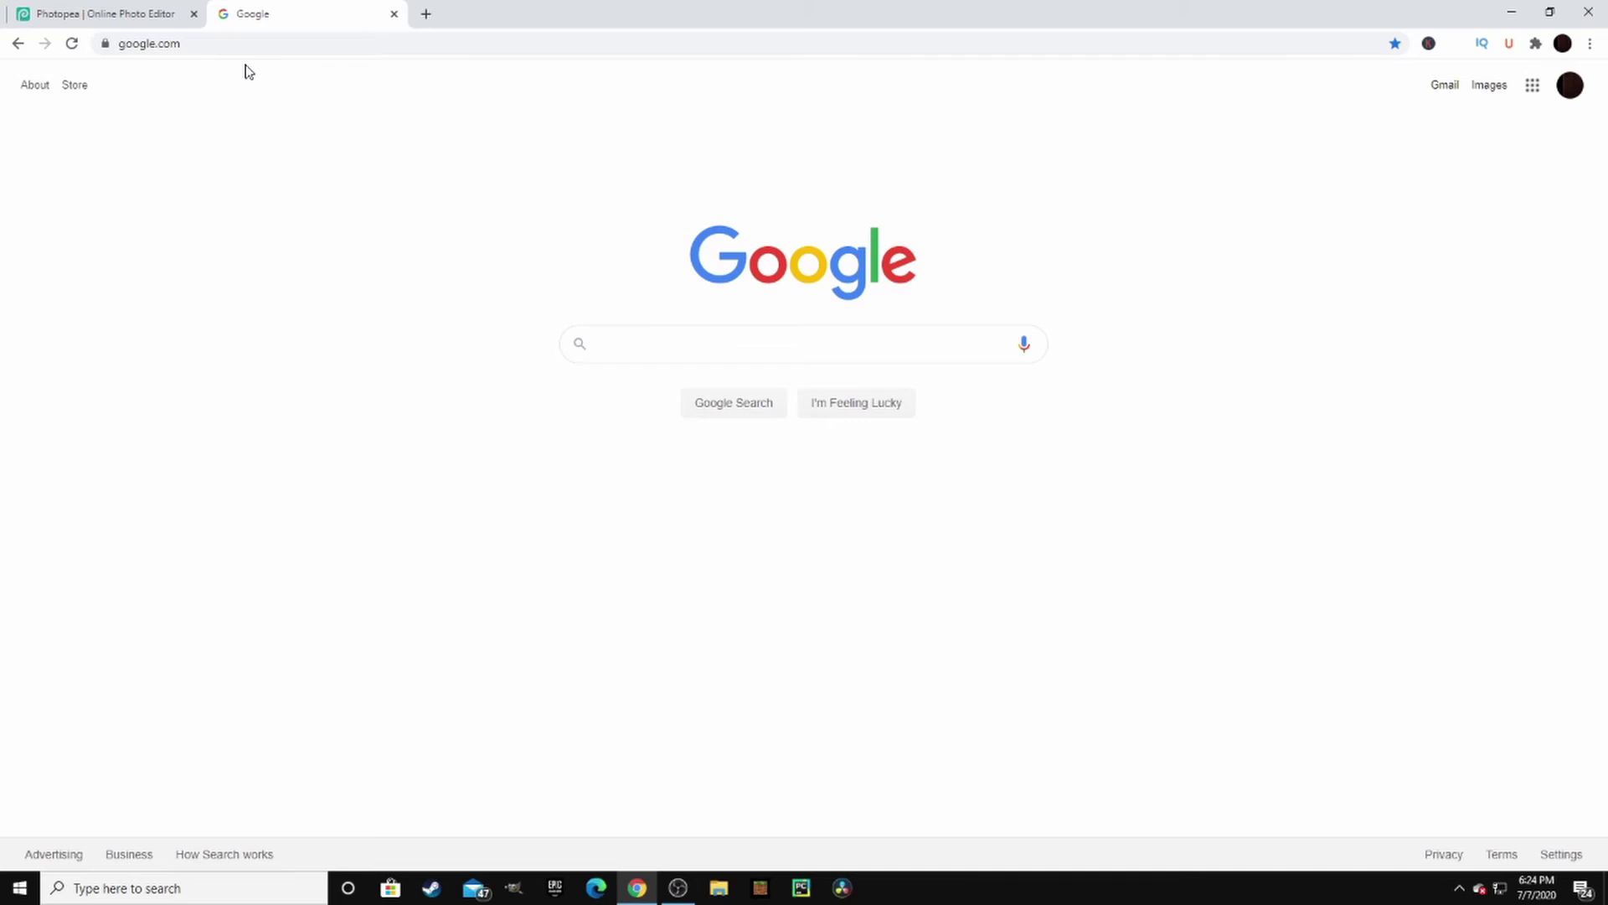
type("p")
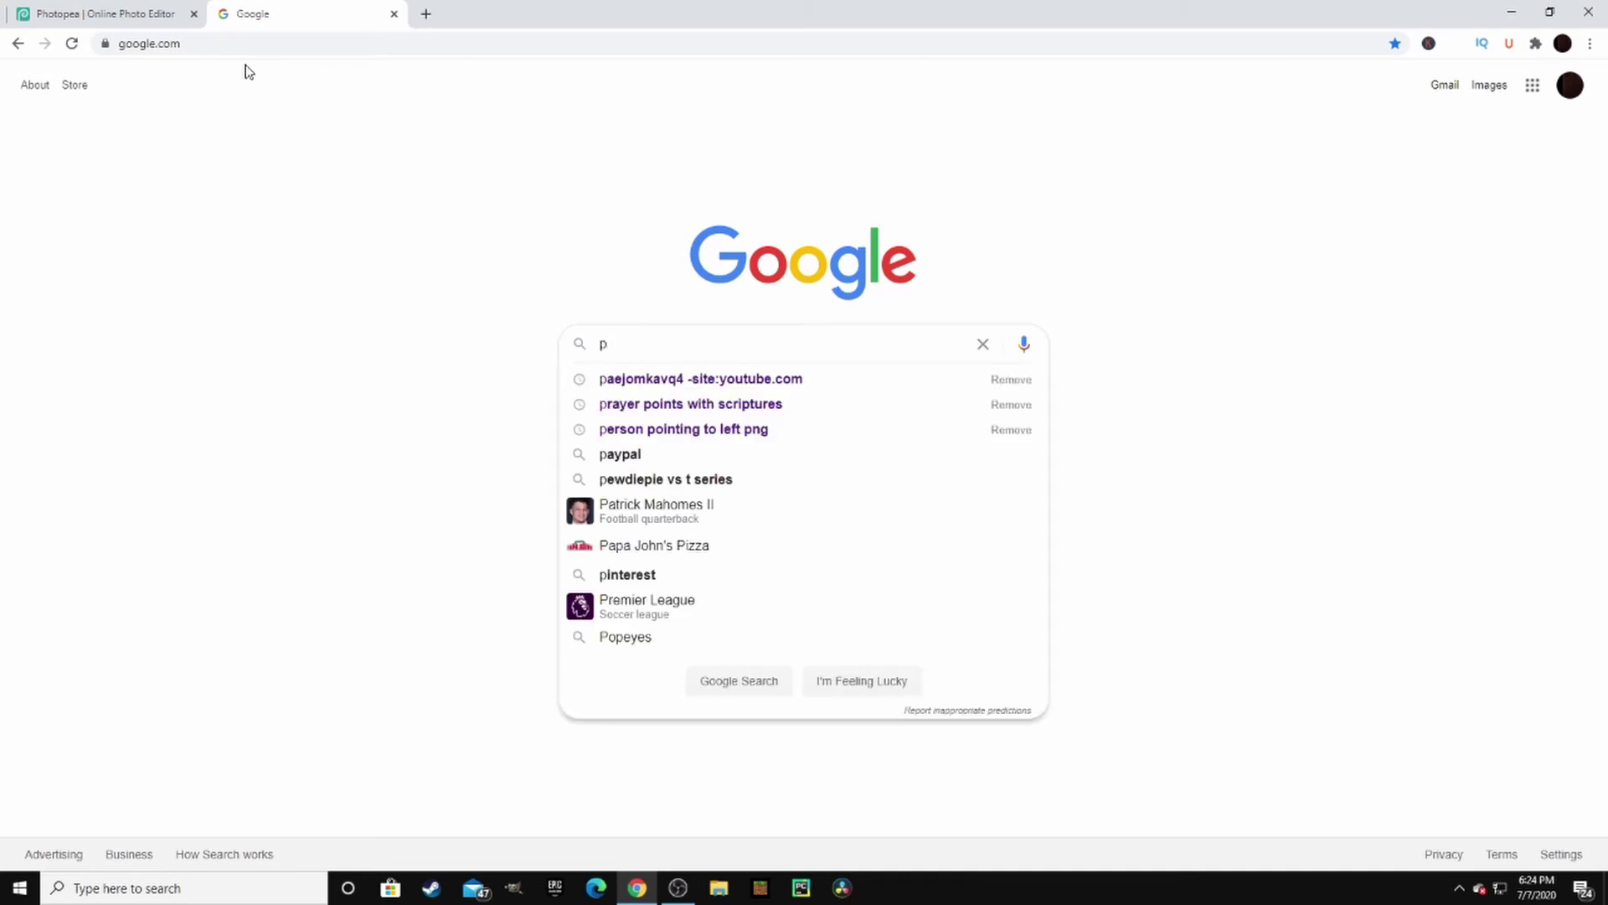
type("erson p")
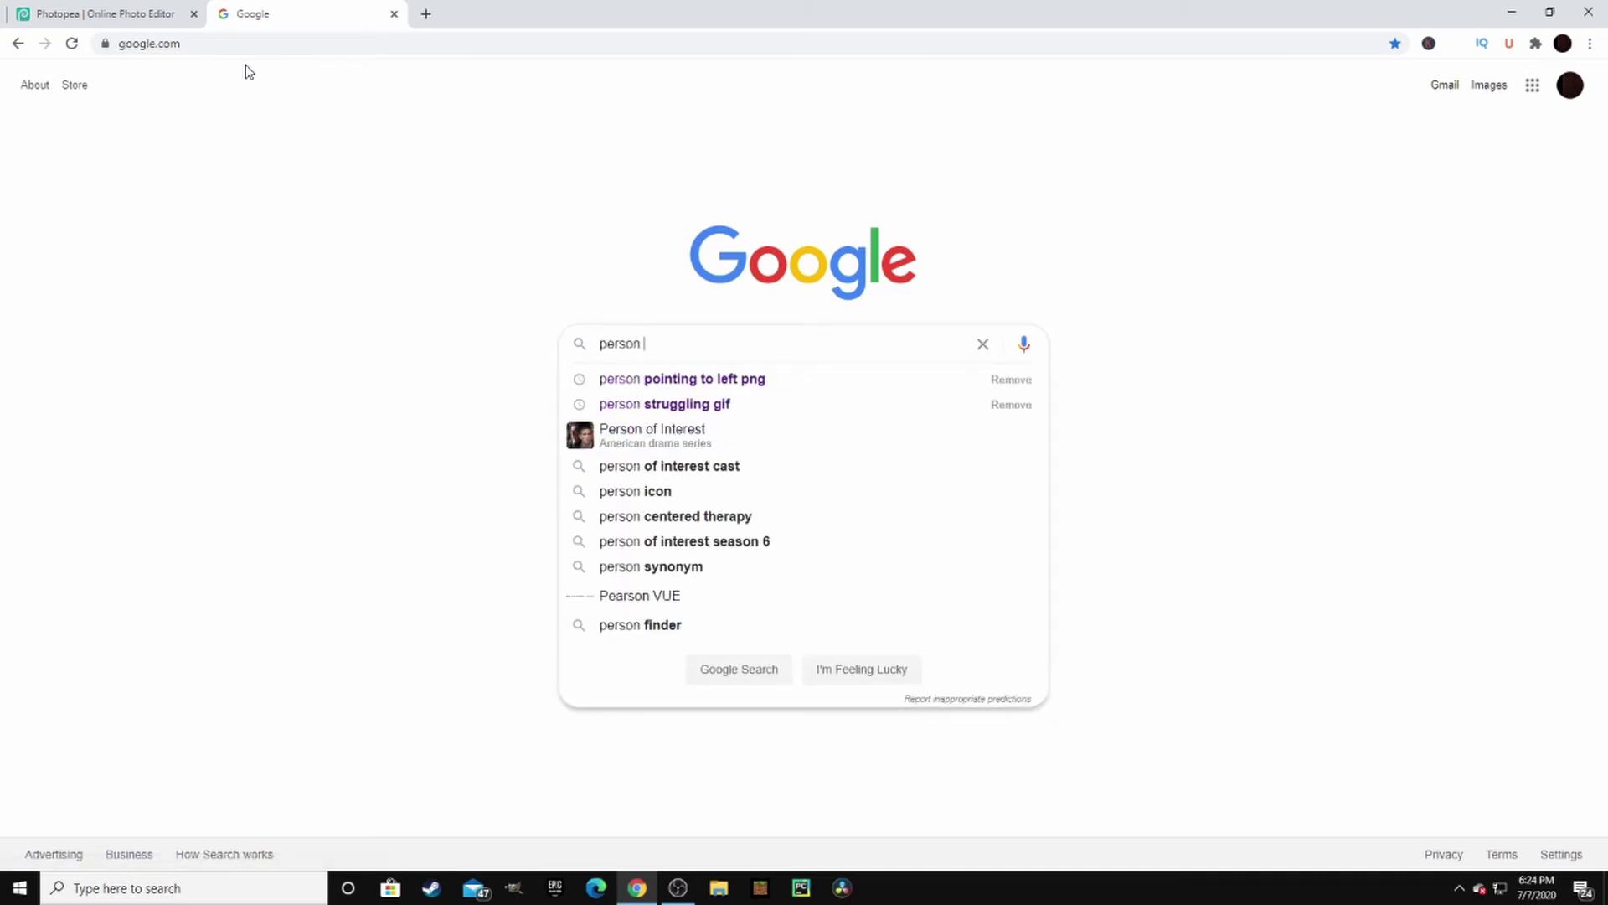
key("BackSpace")
key("BackSpace")
key("BackSpace")
key("BackSpace")
key("BackSpace")
key("BackSpace")
key("BackSpace")
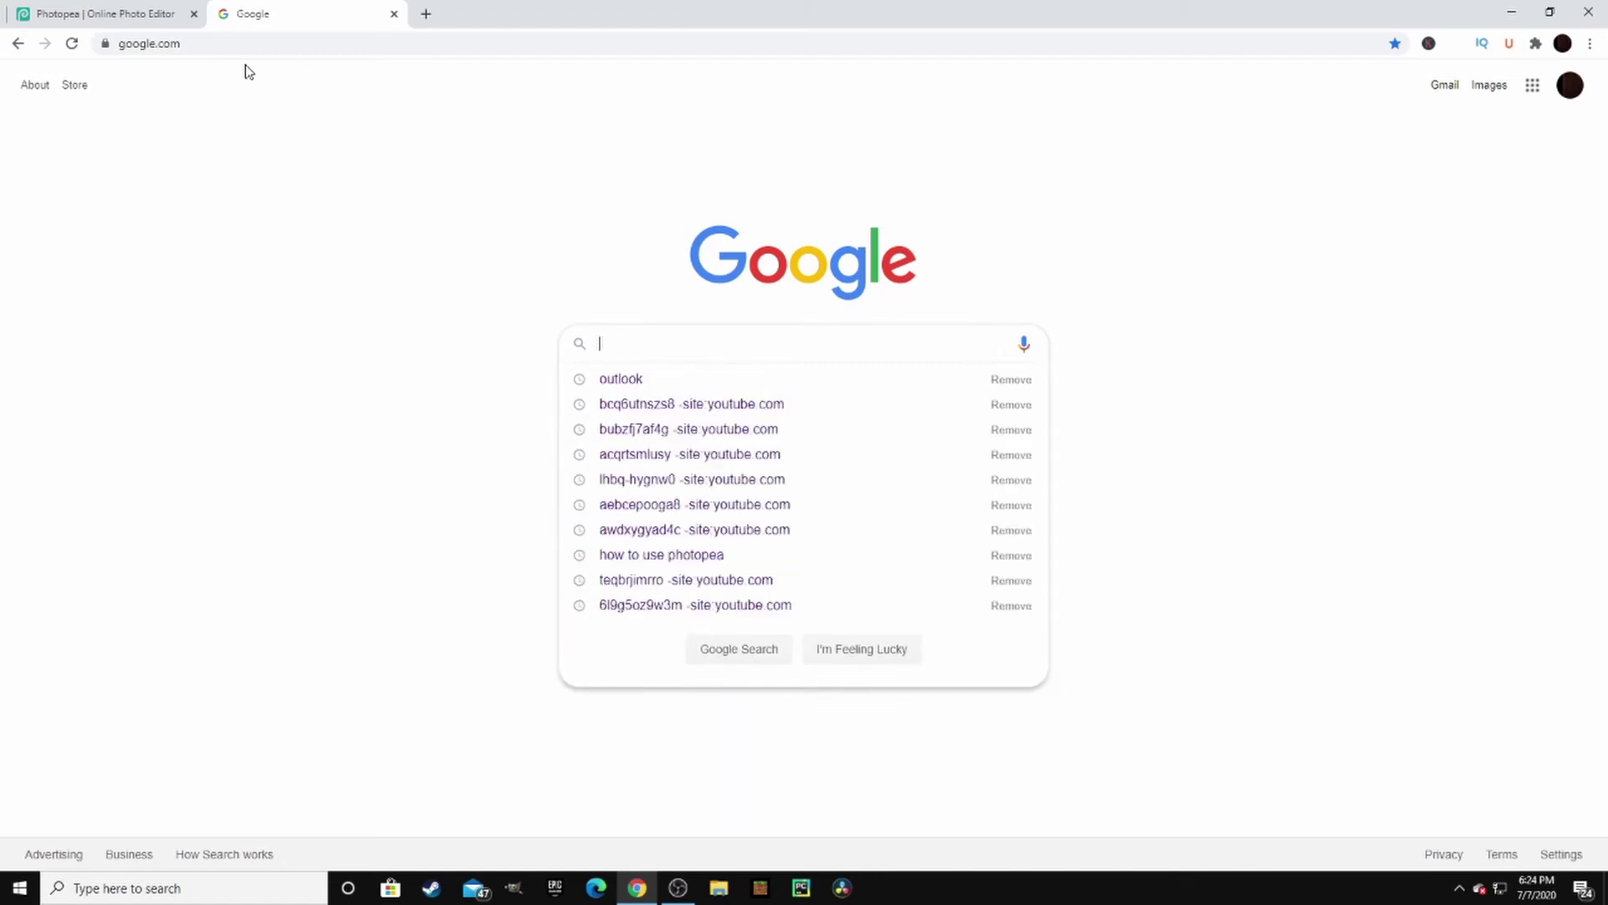
left_click(34, 7)
left_click(256, 7)
type("f")
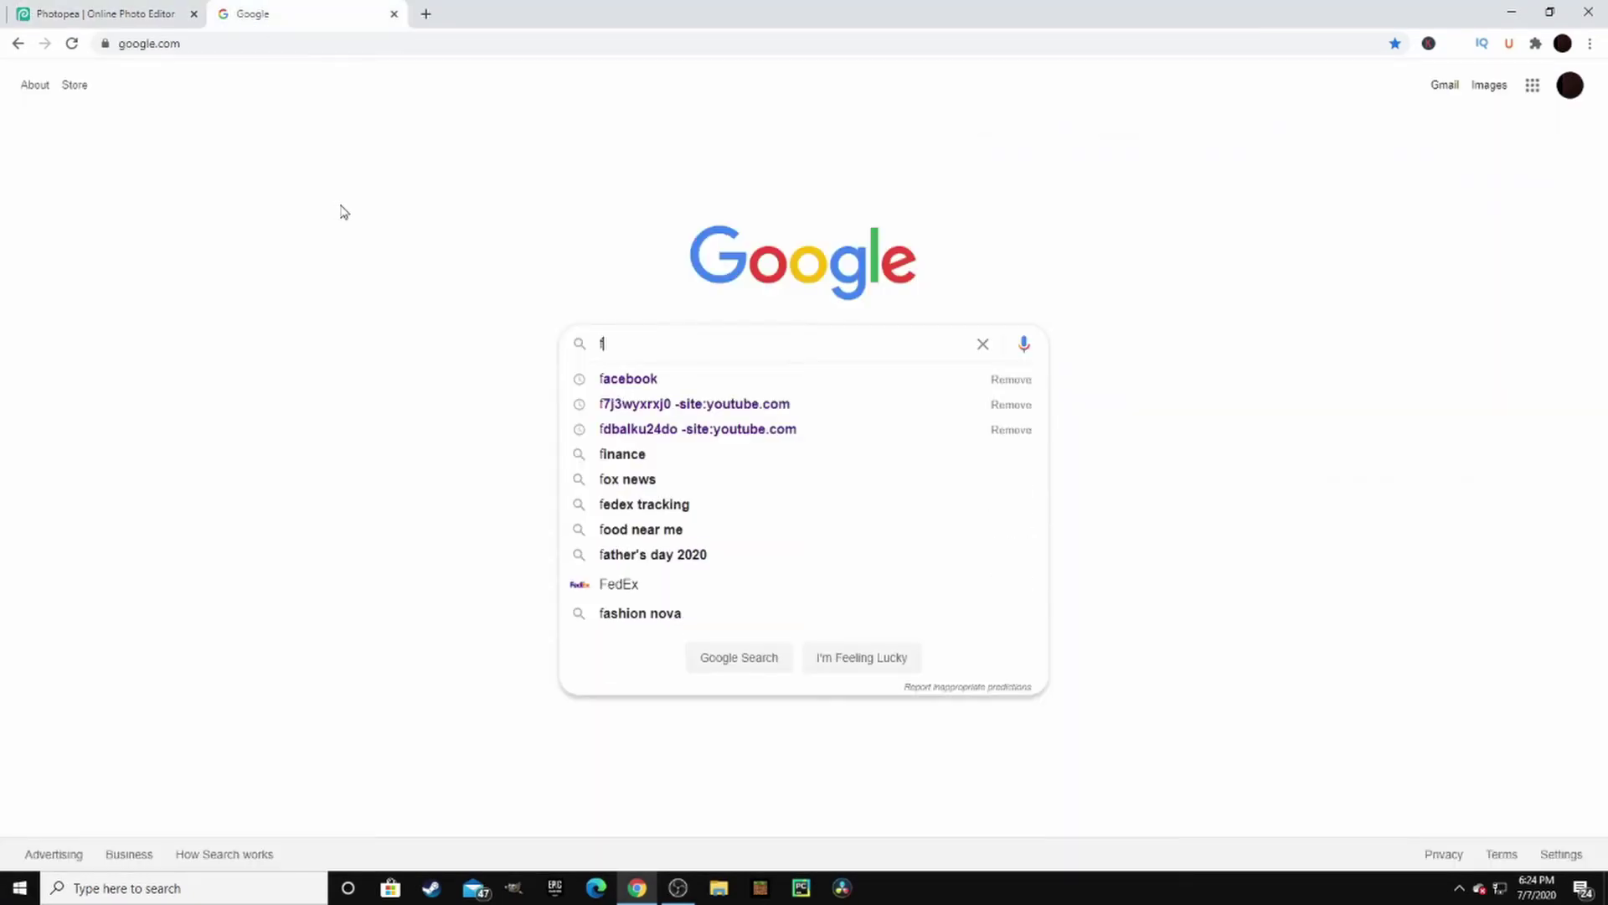
type("ortinte skin")
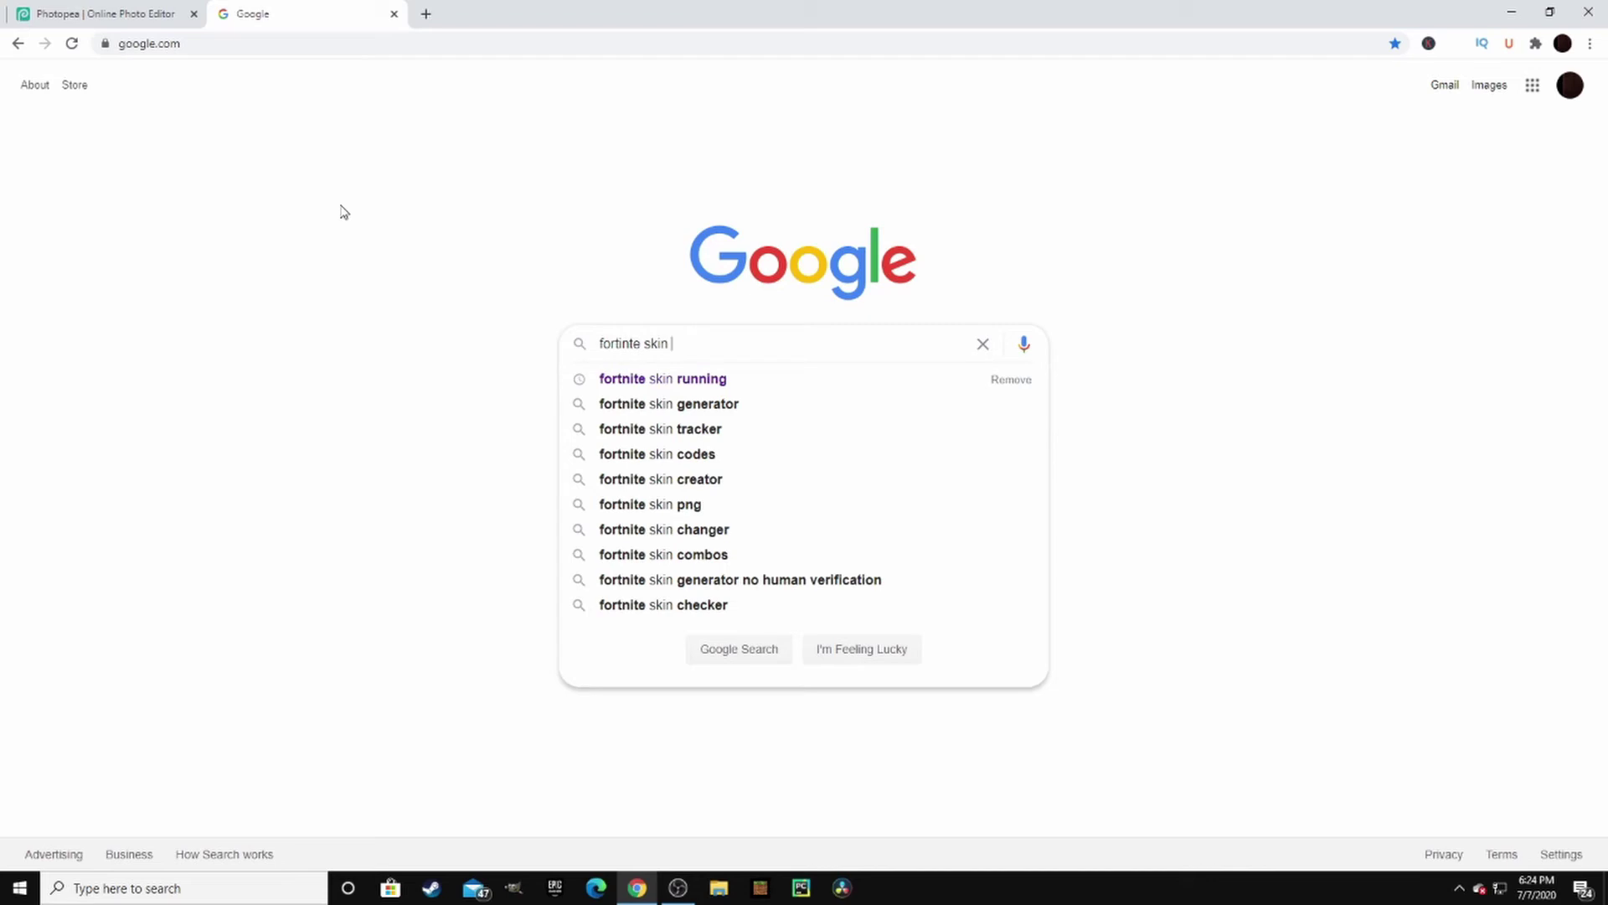
type(" png")
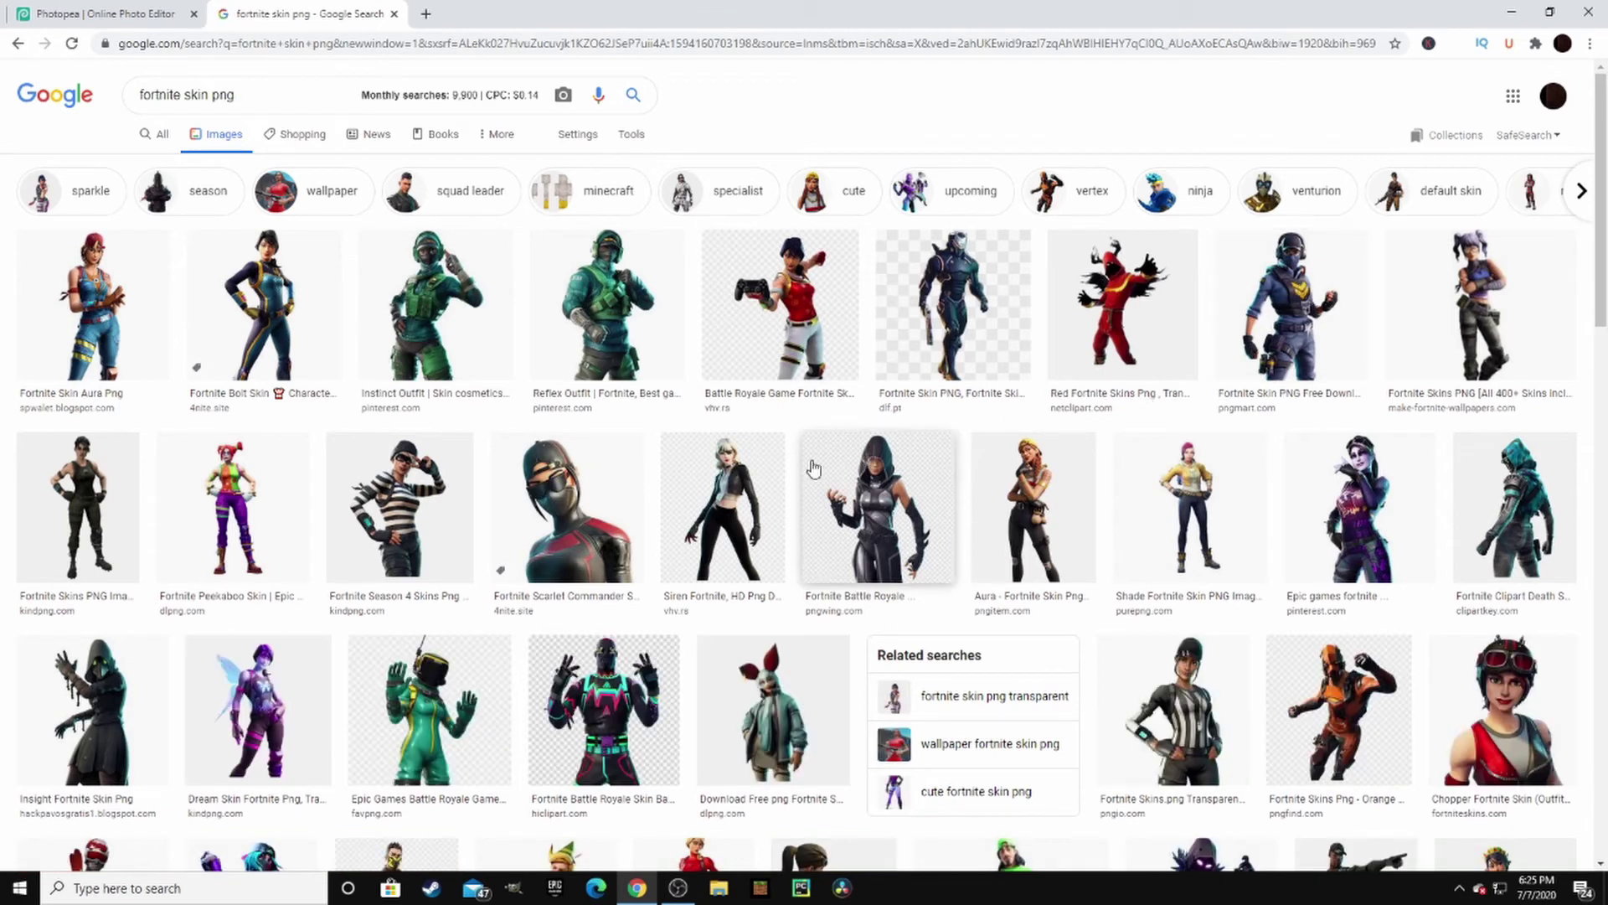
Save the Instinct Outfit character image from the Google Images preview
left_click(460, 315)
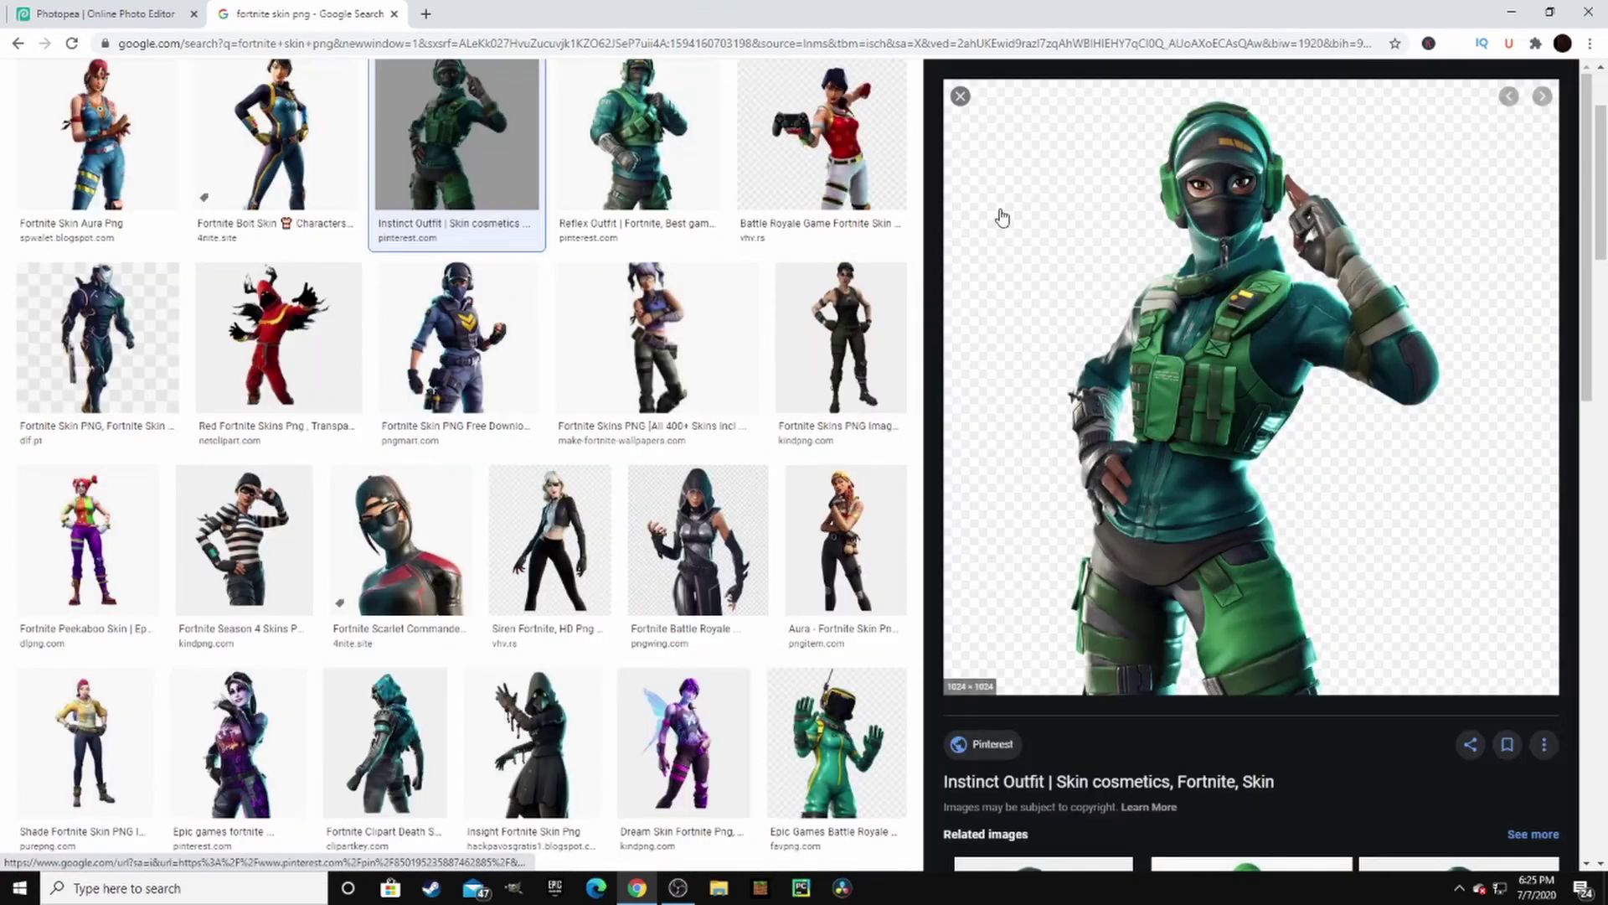
right_click(1147, 360)
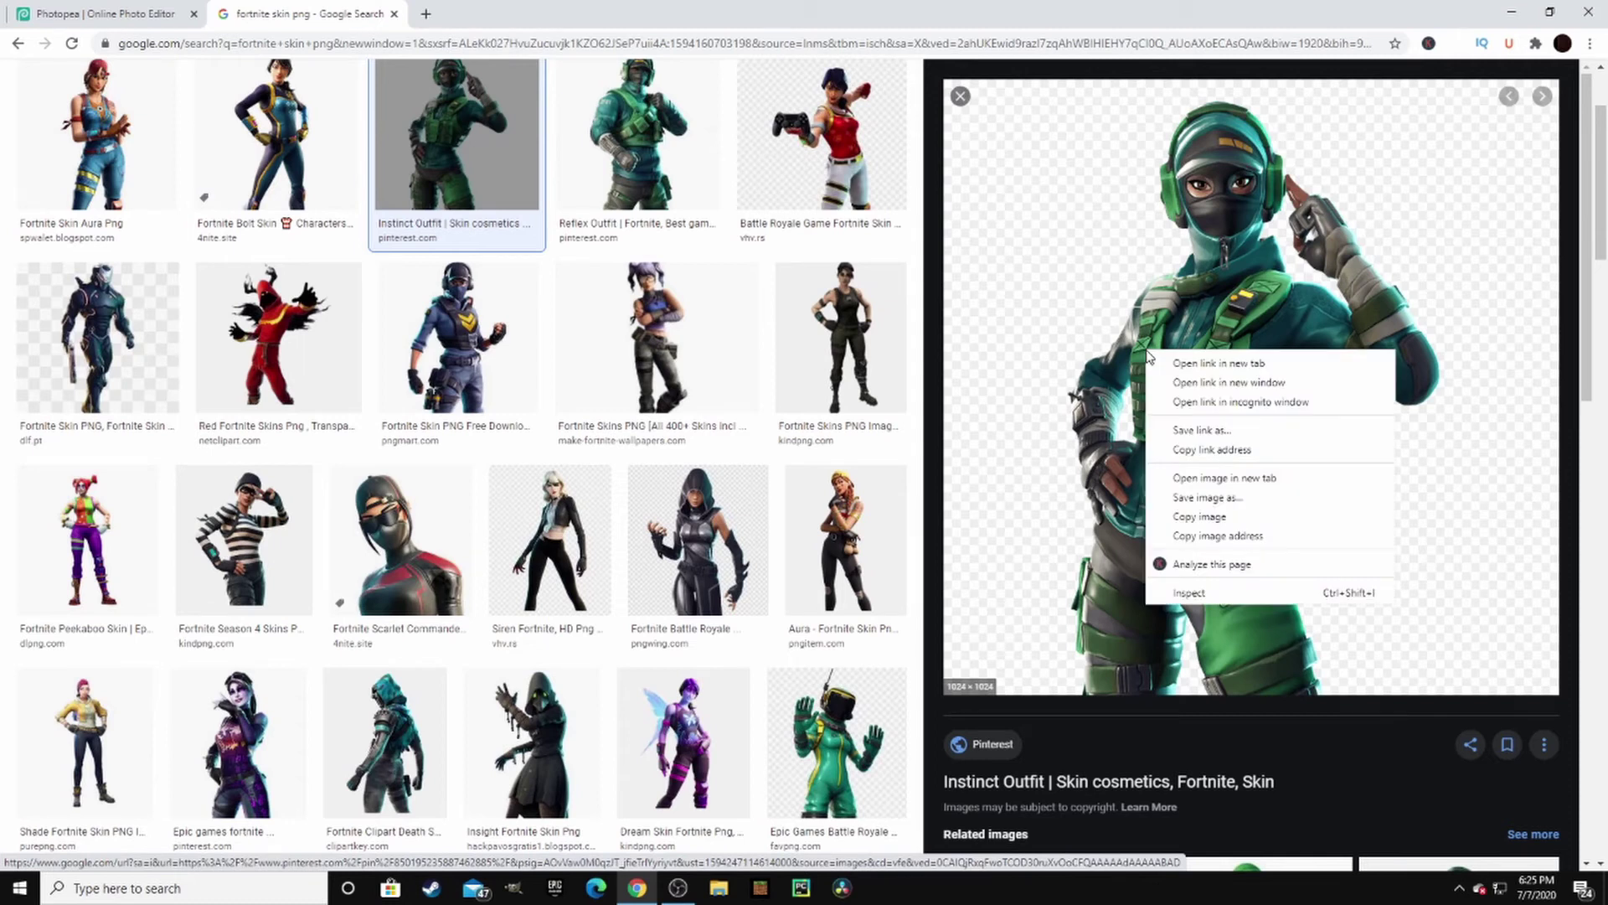
left_click(1190, 523)
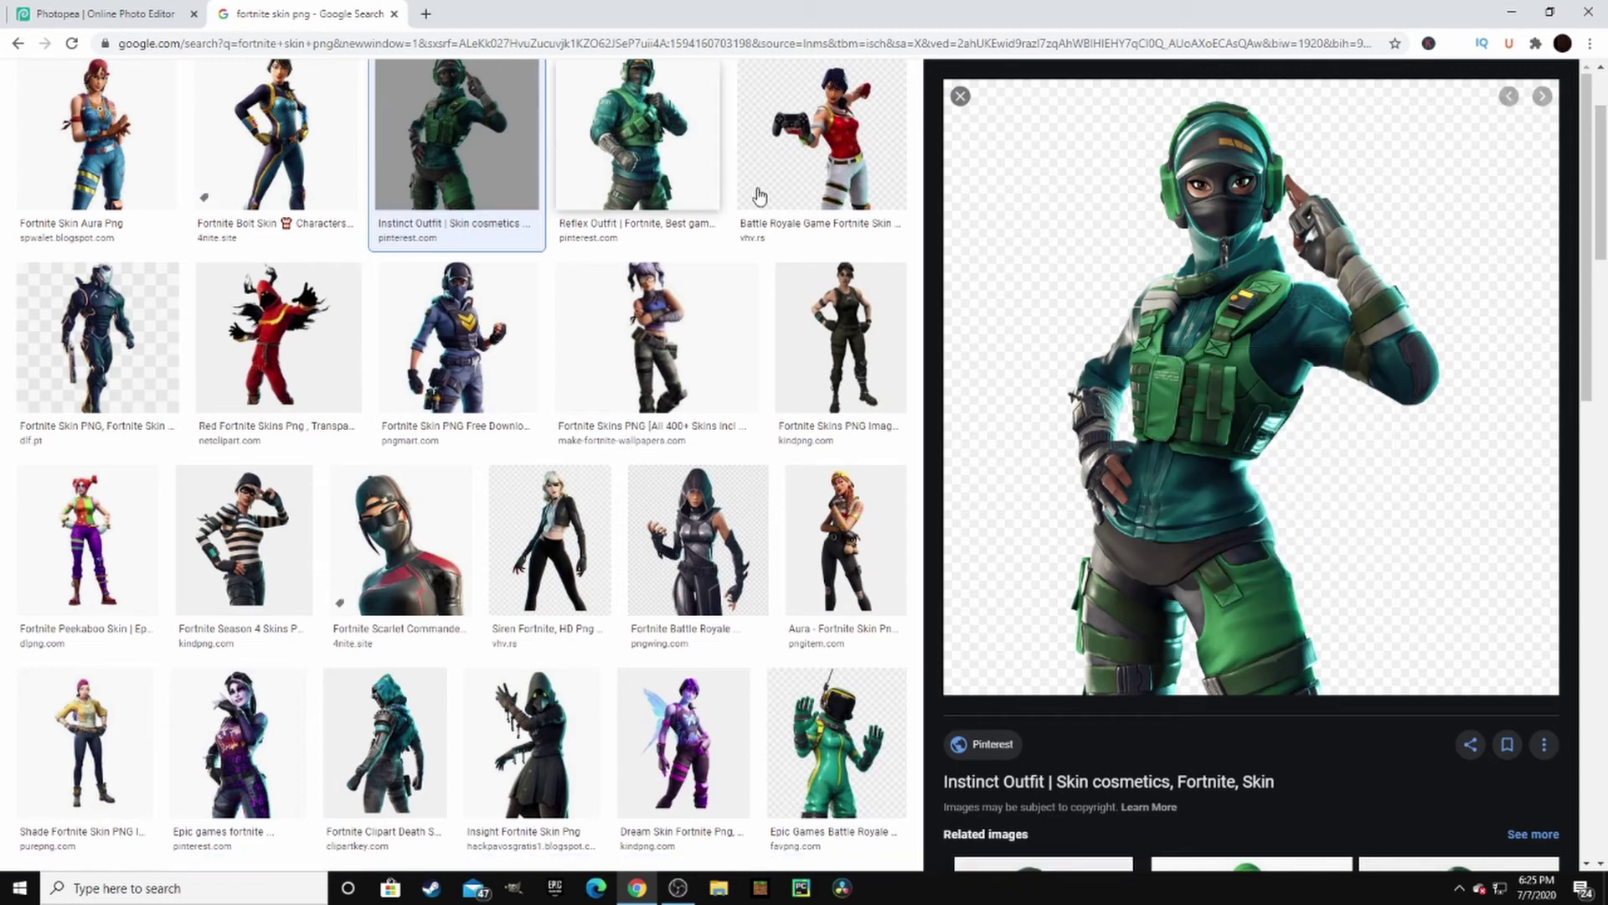
right_click(1075, 290)
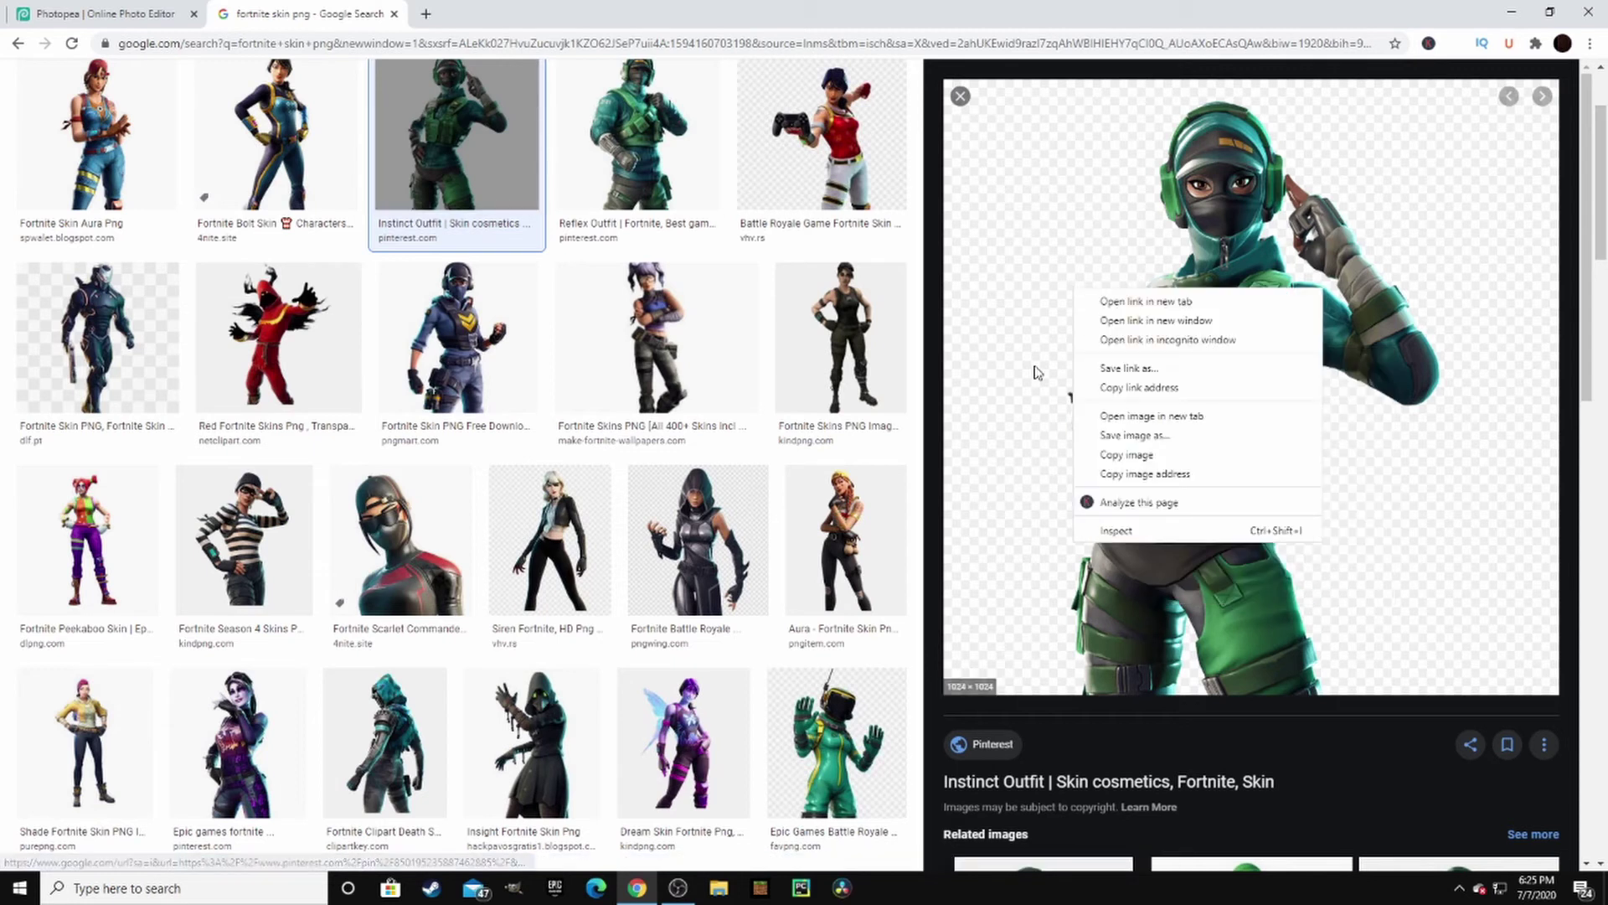
left_click(1112, 454)
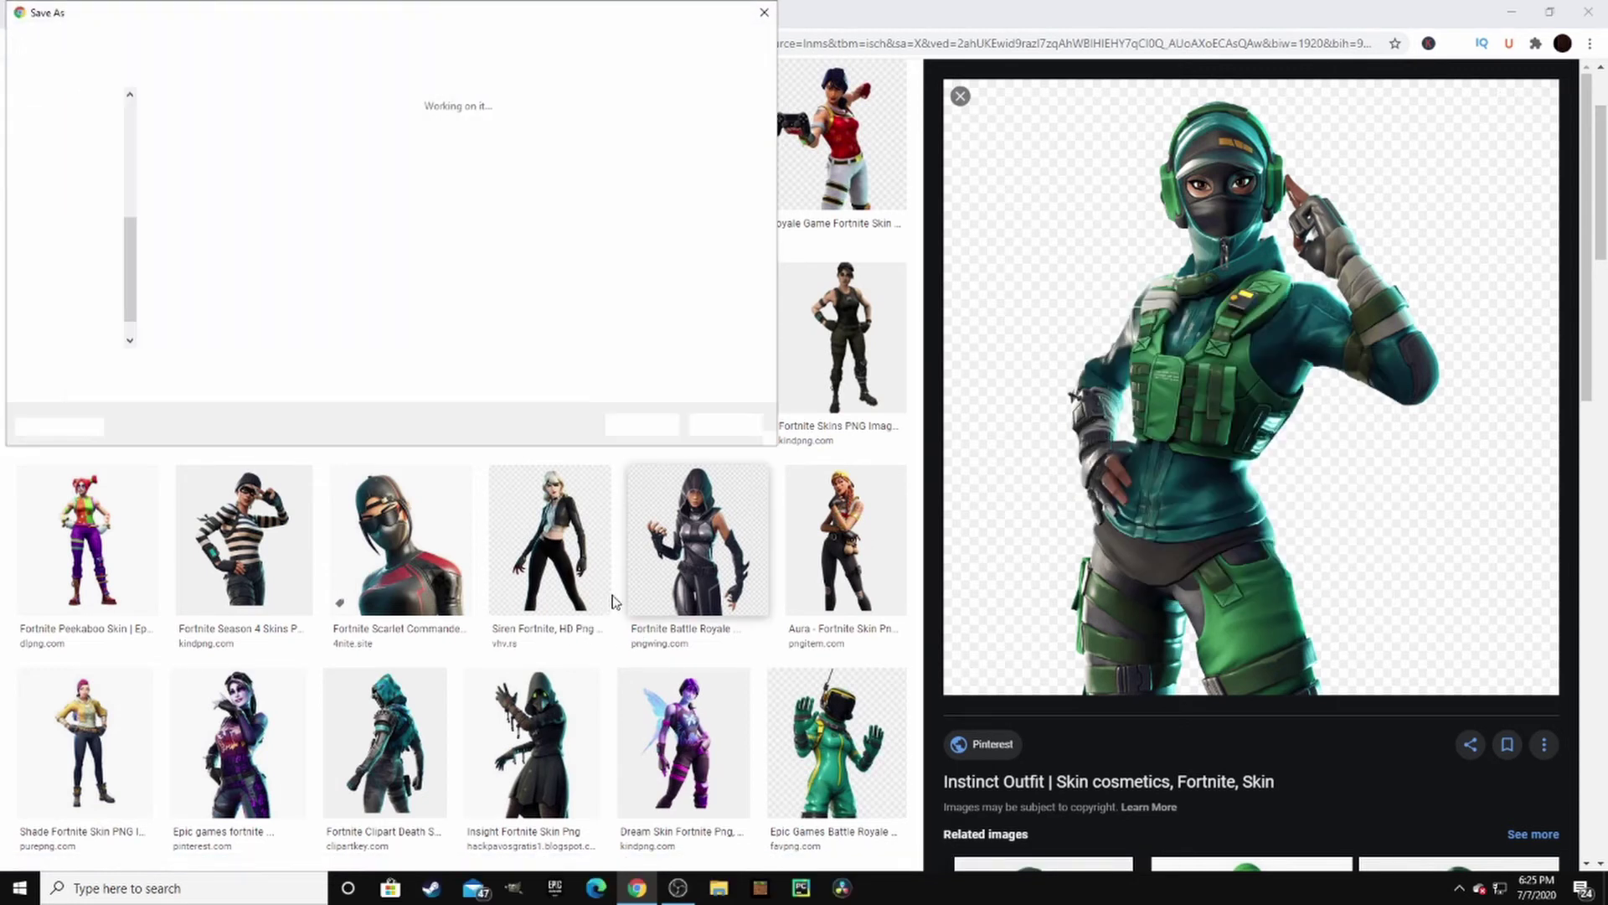
left_click(620, 422)
Place the saved Instinct Outfit image into the Photopea thumbnail and position it
left_click(42, 8)
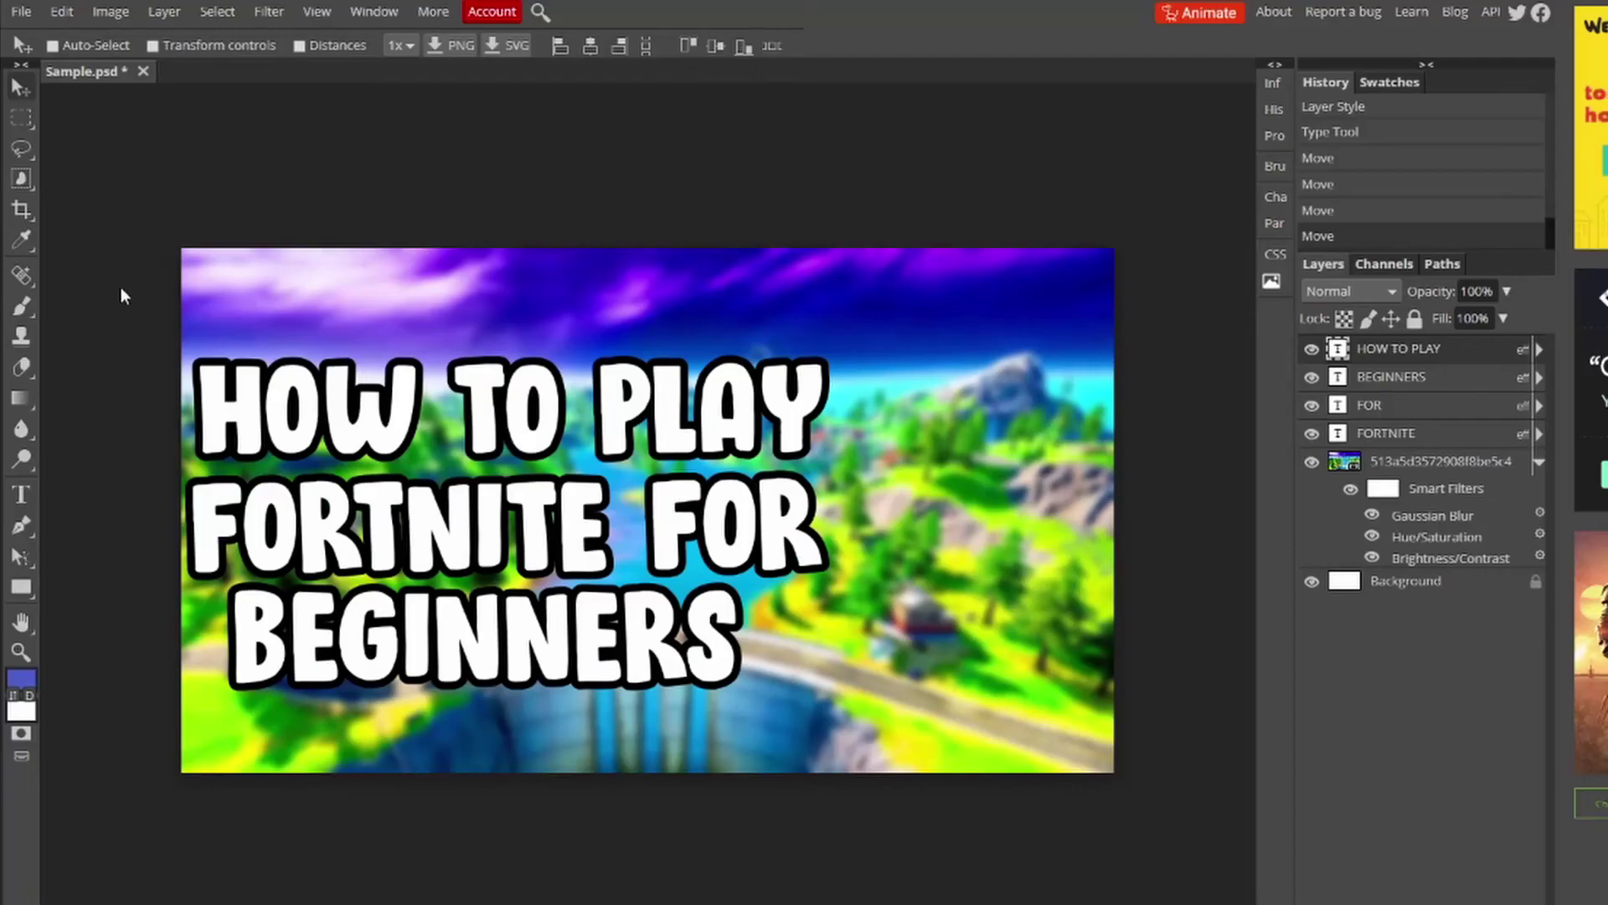
left_click(21, 11)
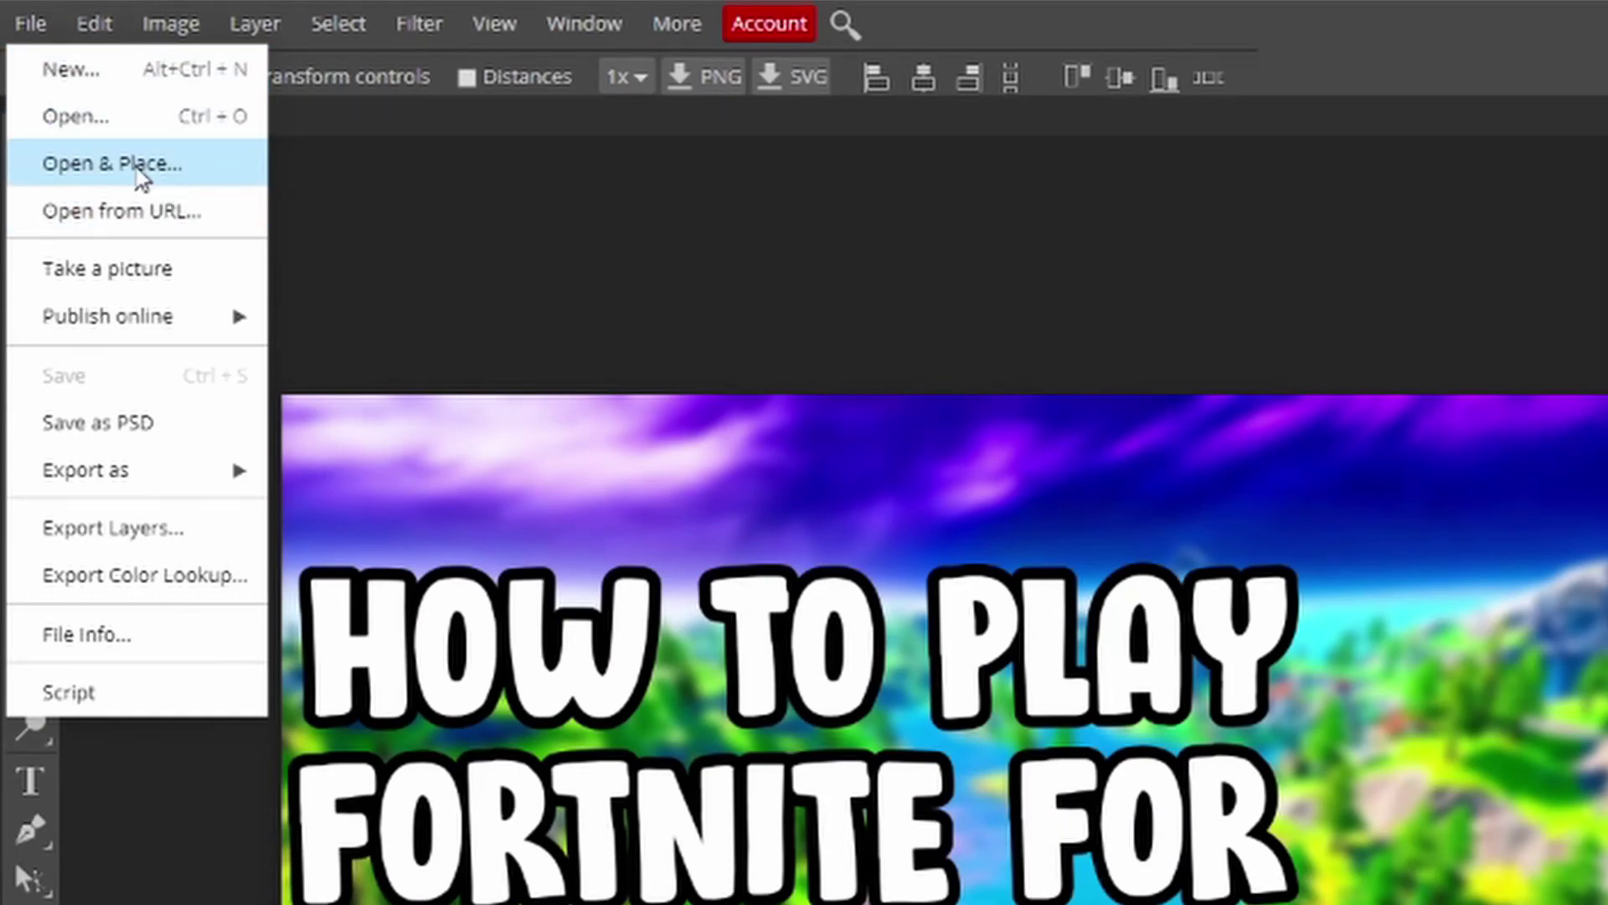
left_click(125, 165)
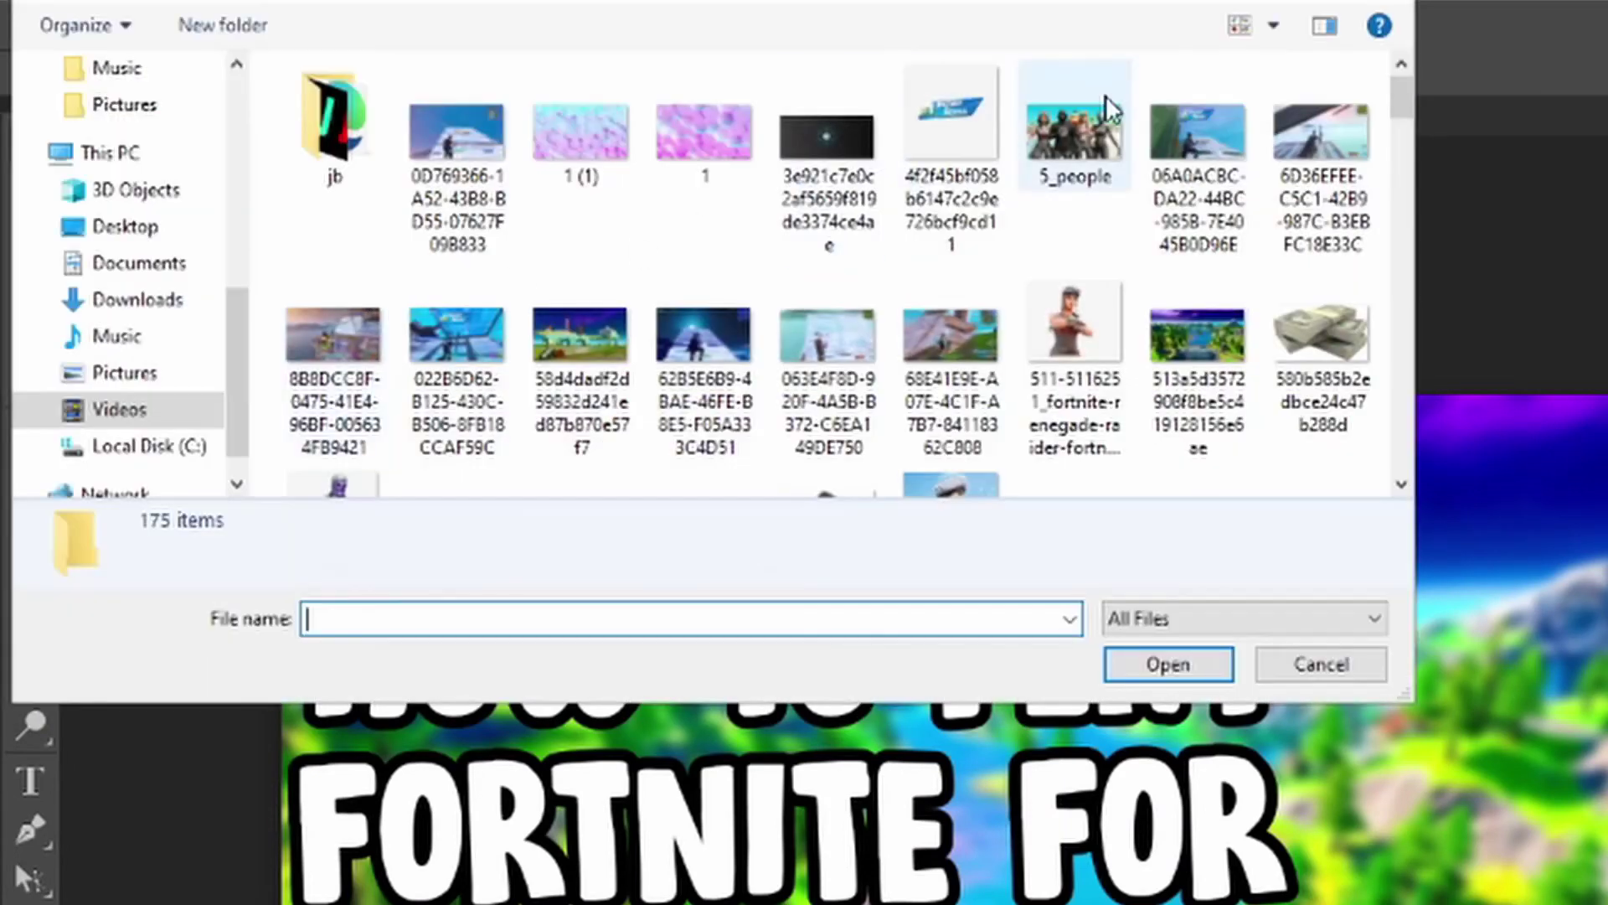
double_click(1115, 105)
mouse_move(896, 479)
left_mouse_down()
mouse_move(394, 453)
mouse_move(278, 423)
mouse_move(600, 480)
mouse_move(886, 491)
left_mouse_up()
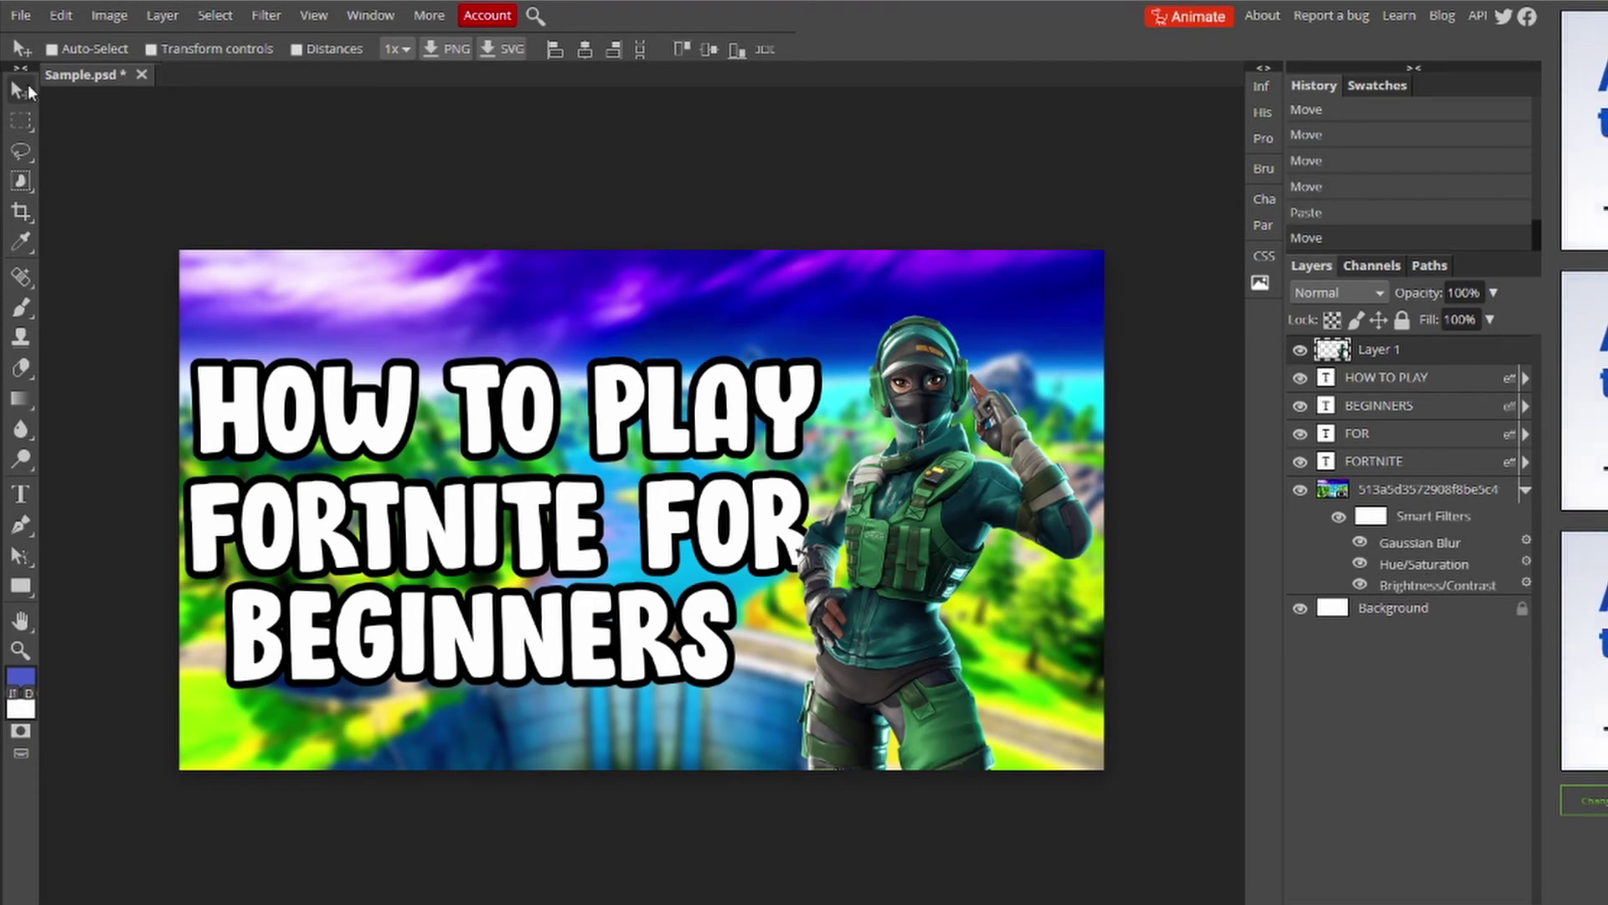
Turn on transform controls and drag a corner to scale the character up
left_click(154, 50)
right_click(156, 53)
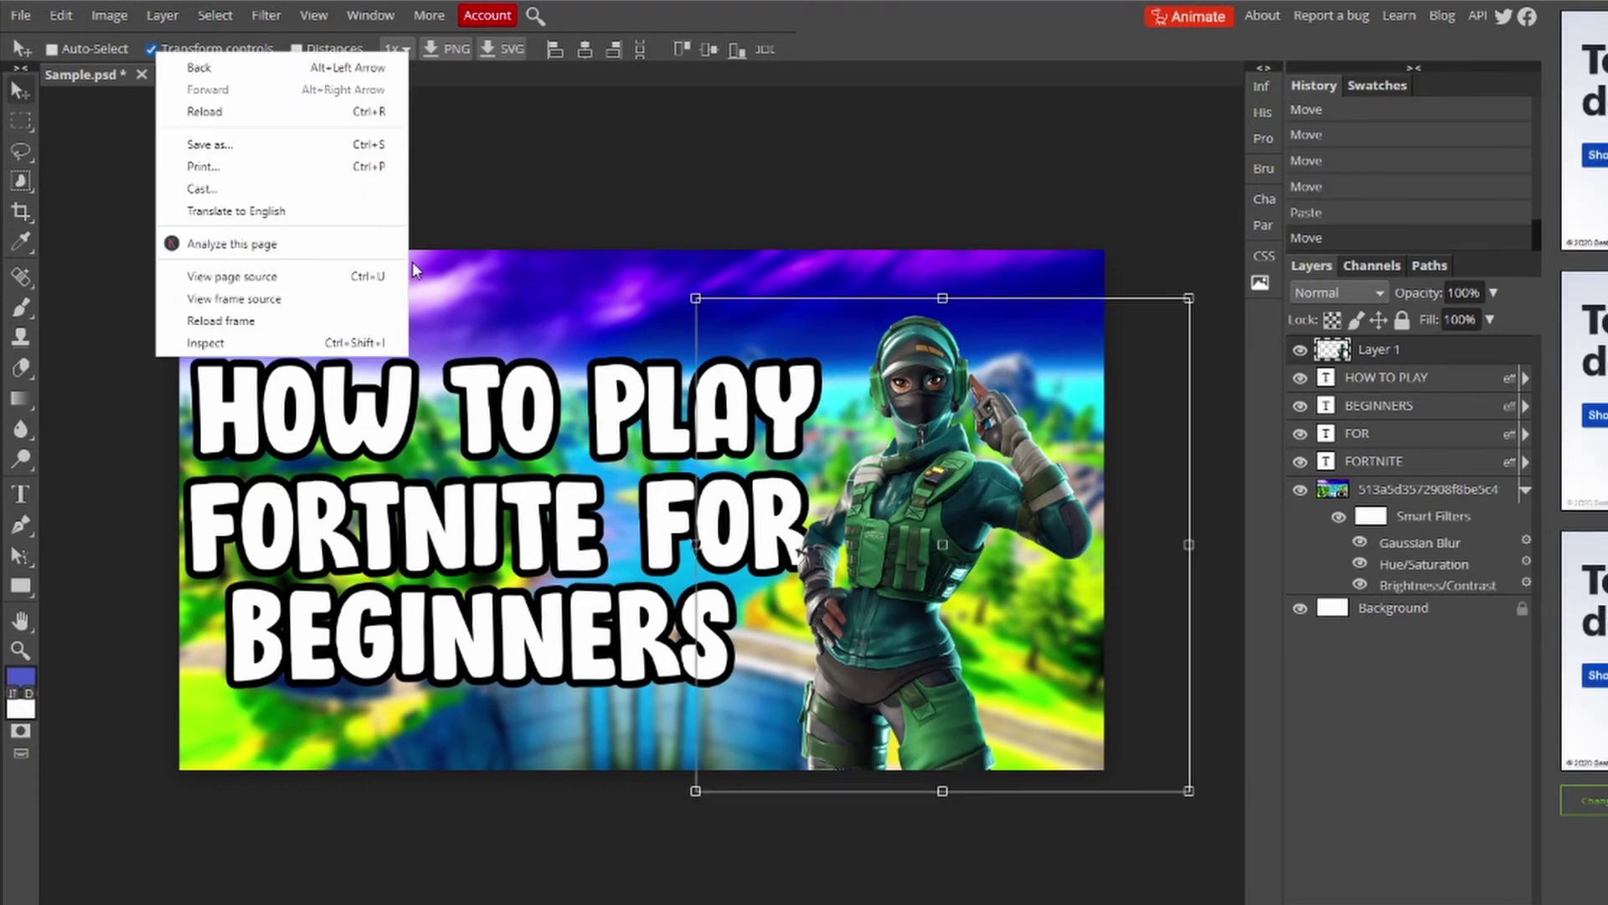
left_click(871, 52)
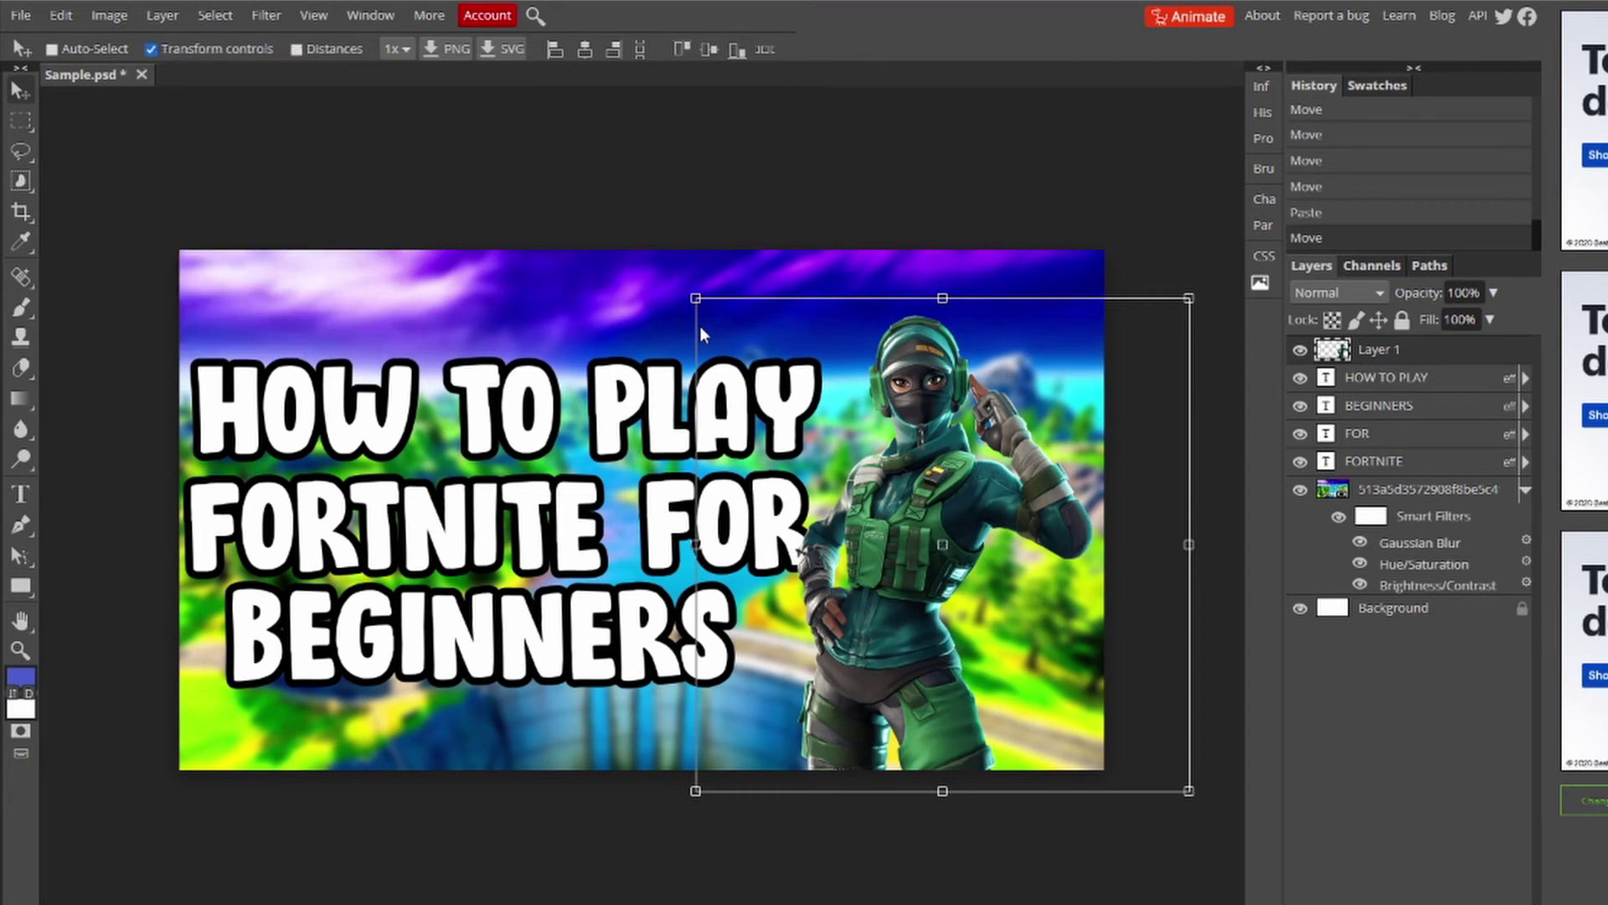
left_click_drag(689, 295, 656, 260)
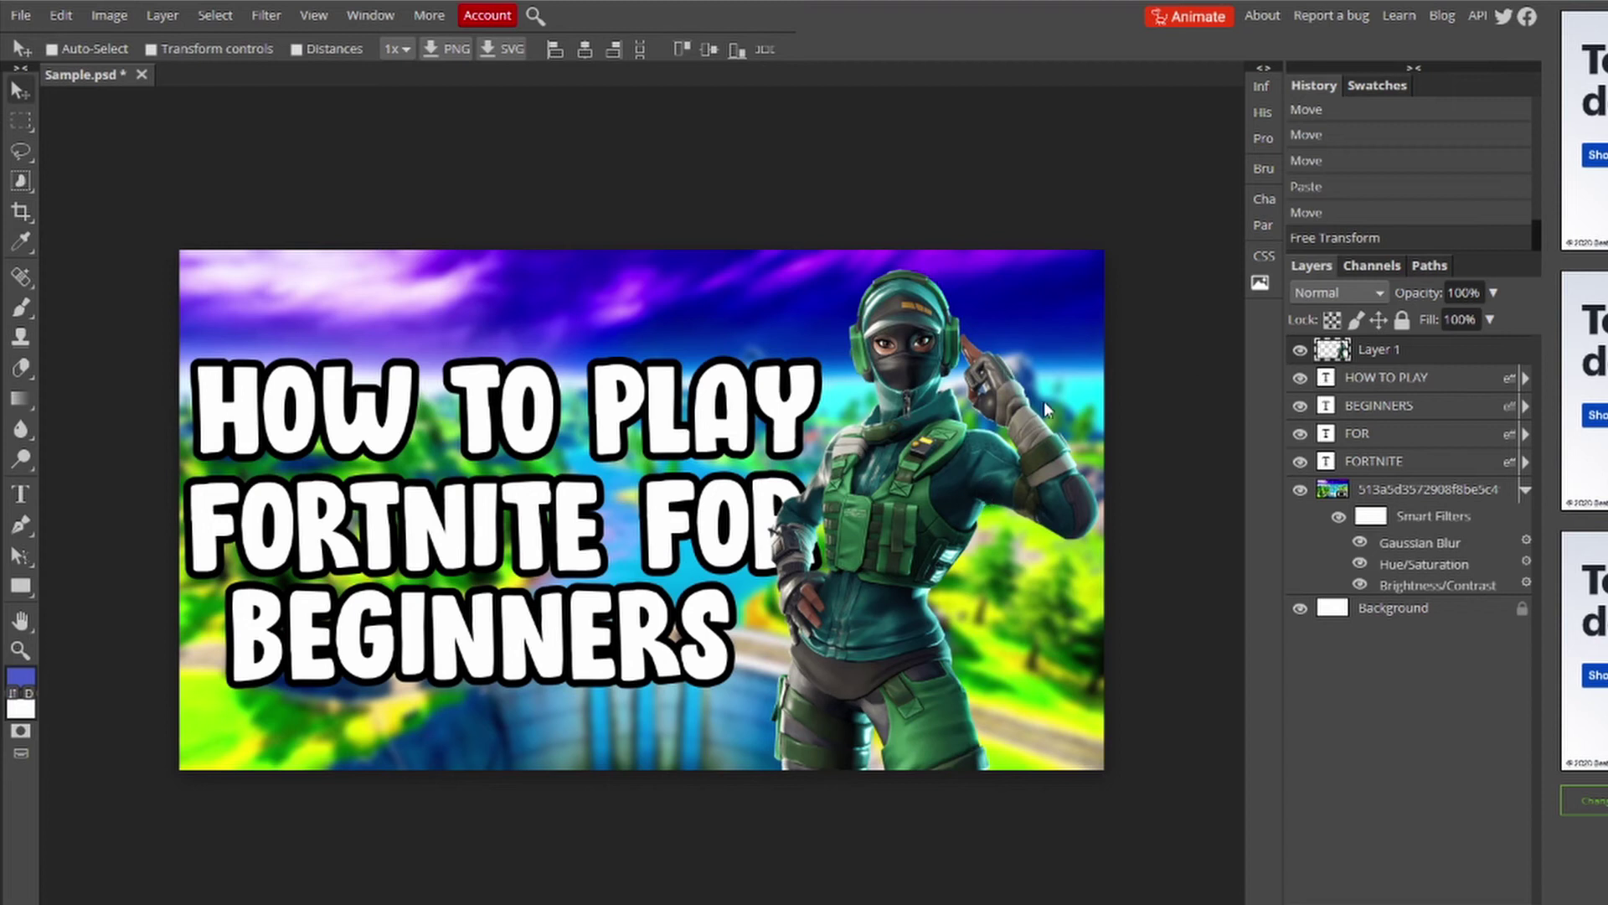
Give Layer 1 a Multiply drop shadow (57%, distance 27, size 13), then nudge it into place
right_click(1392, 352)
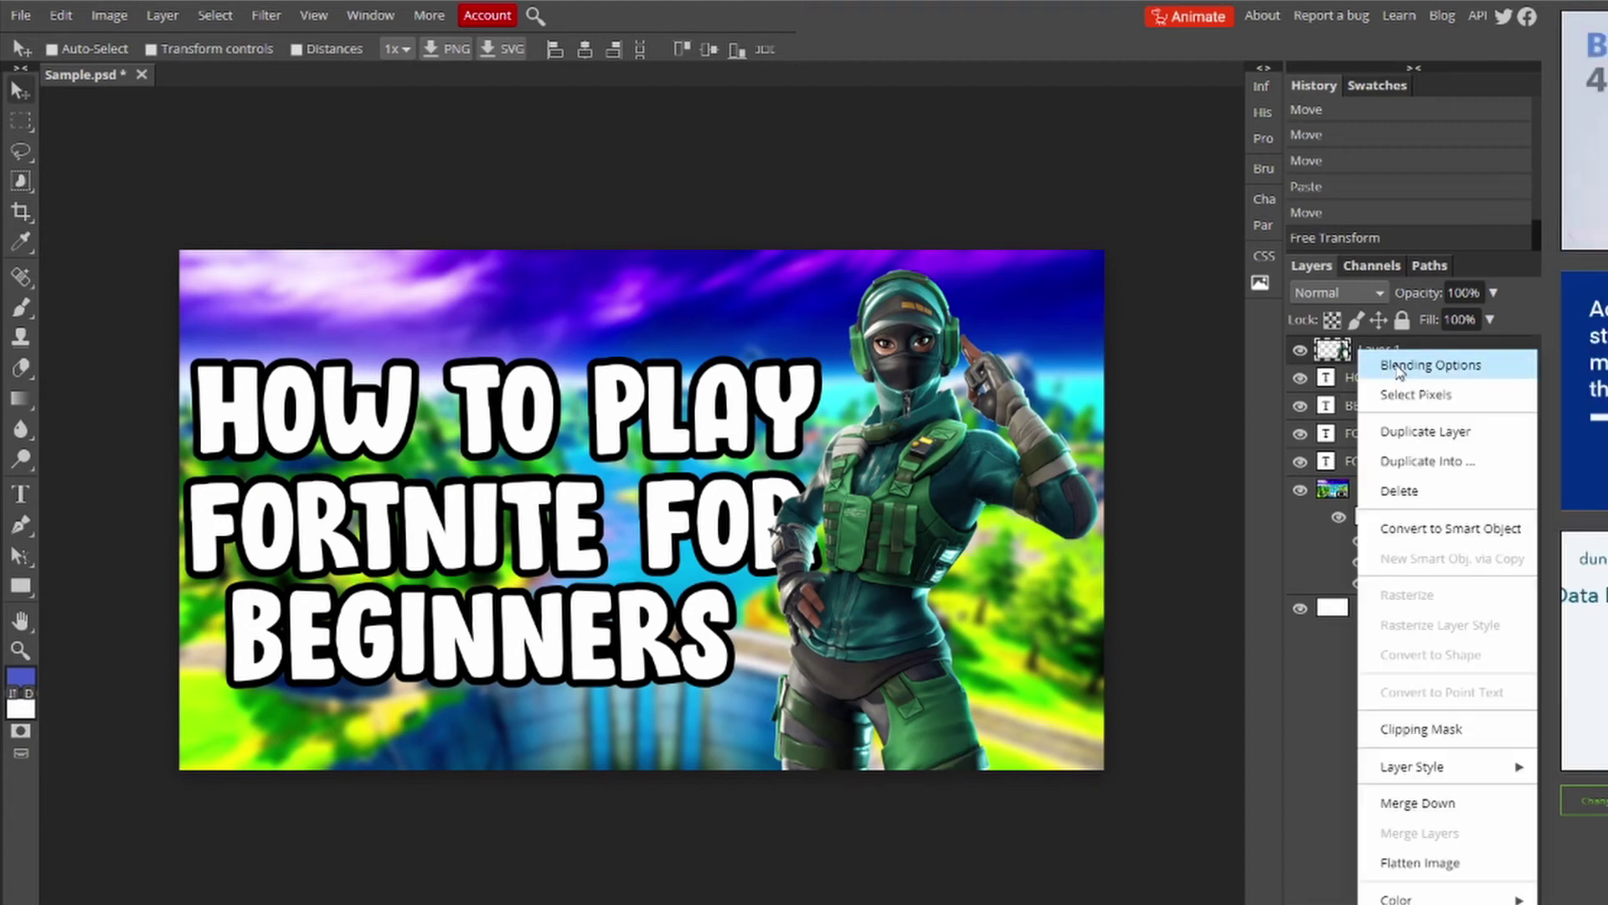
left_click(1397, 367)
left_click_drag(1058, 118, 1394, 133)
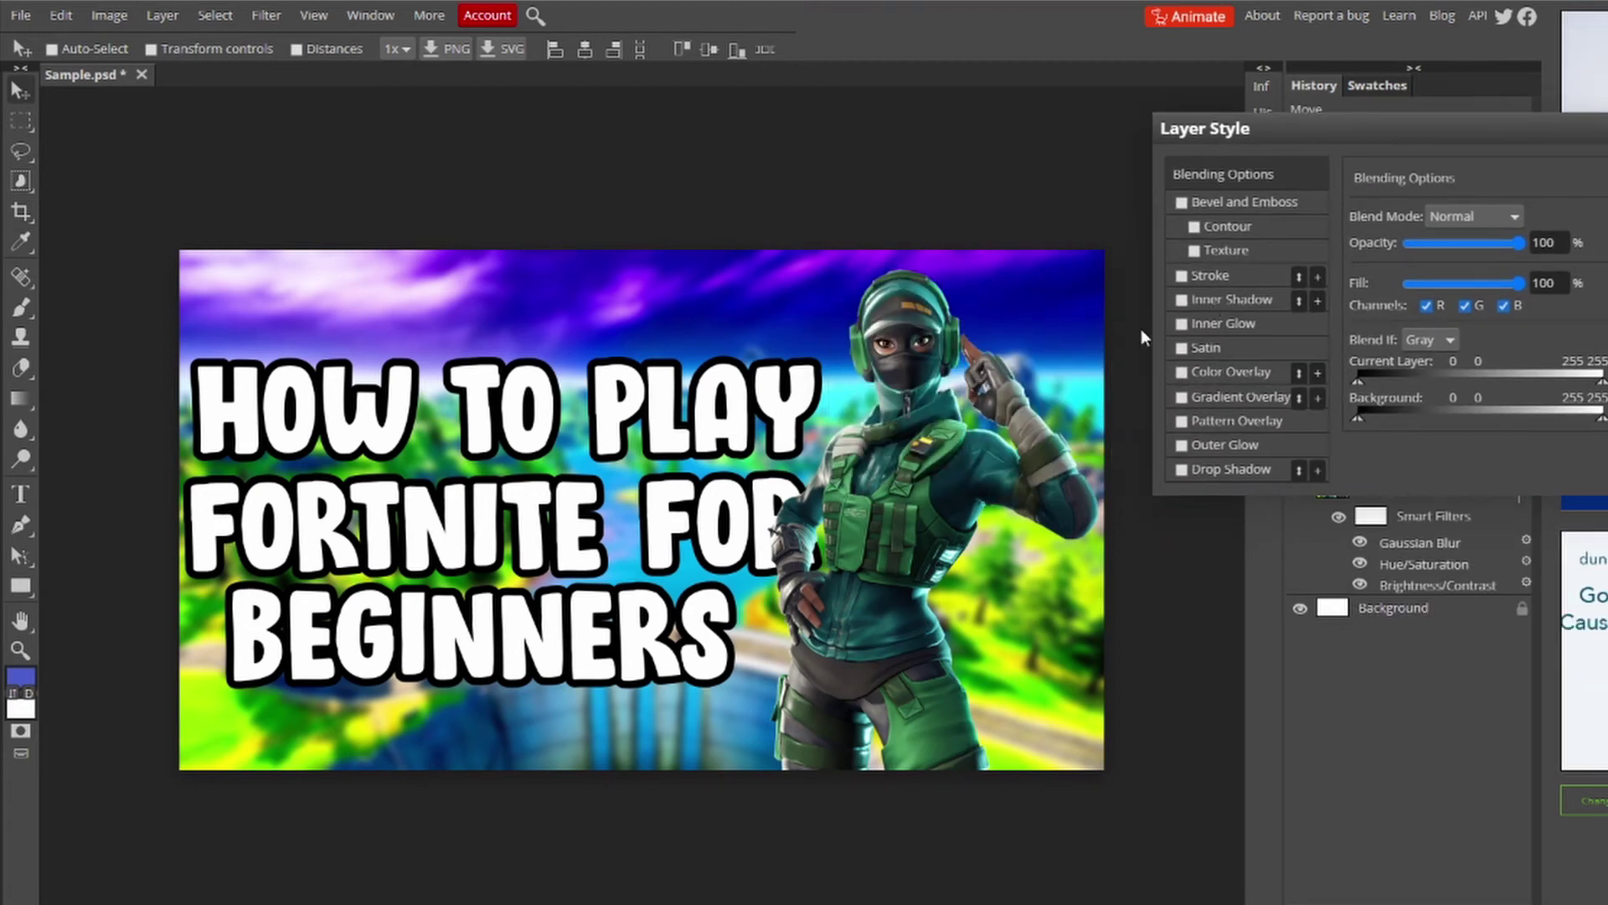
left_click(1182, 277)
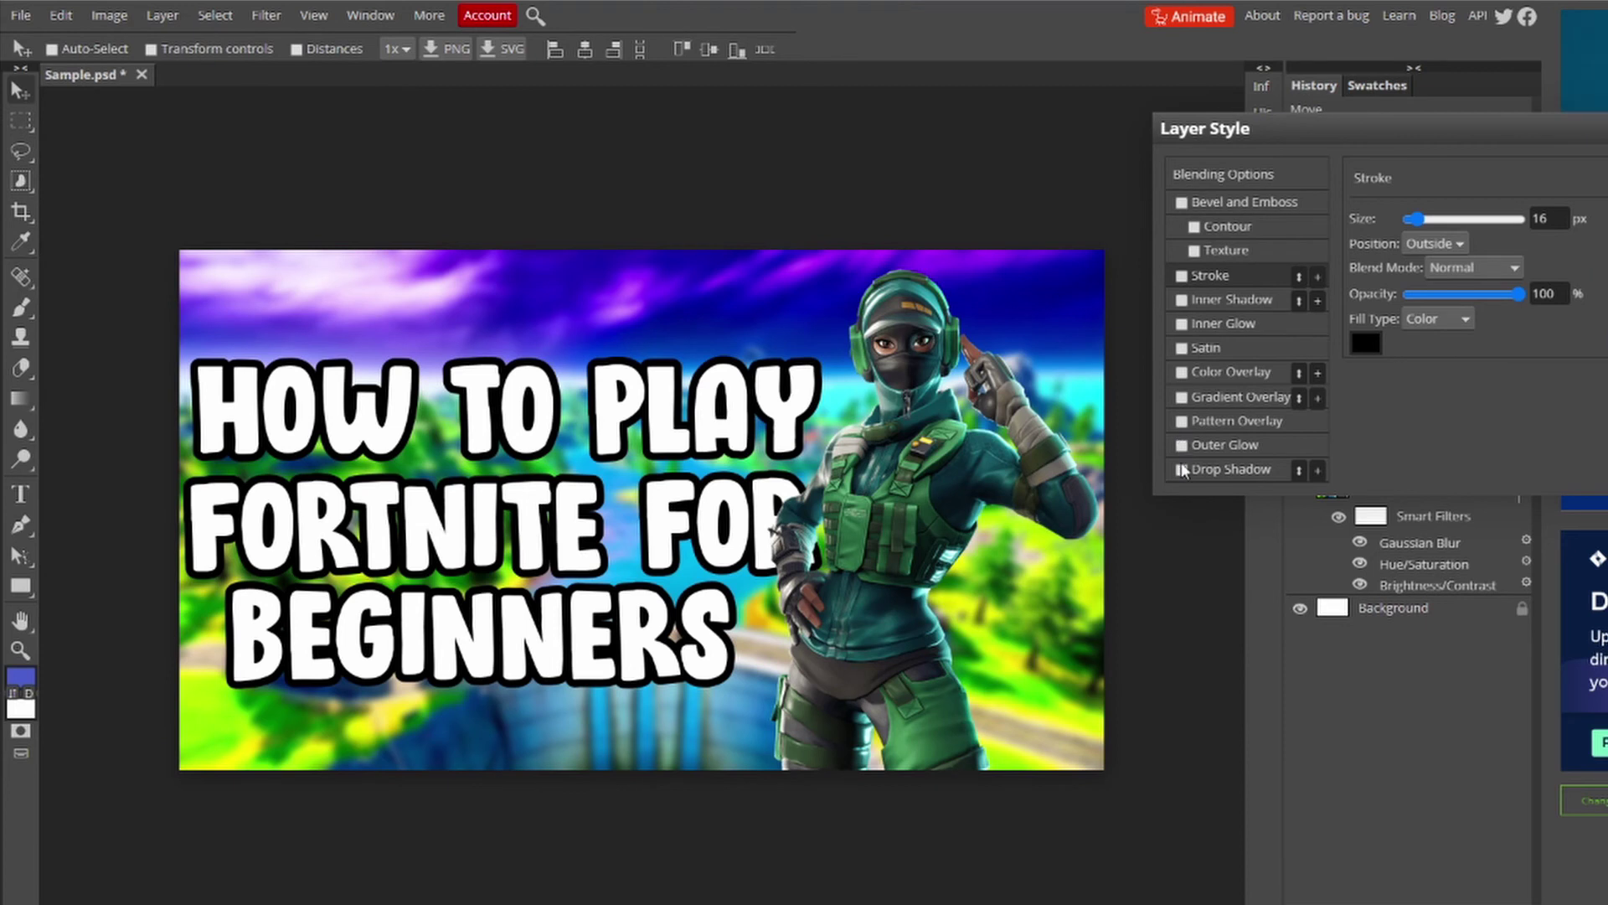
left_click(1182, 469)
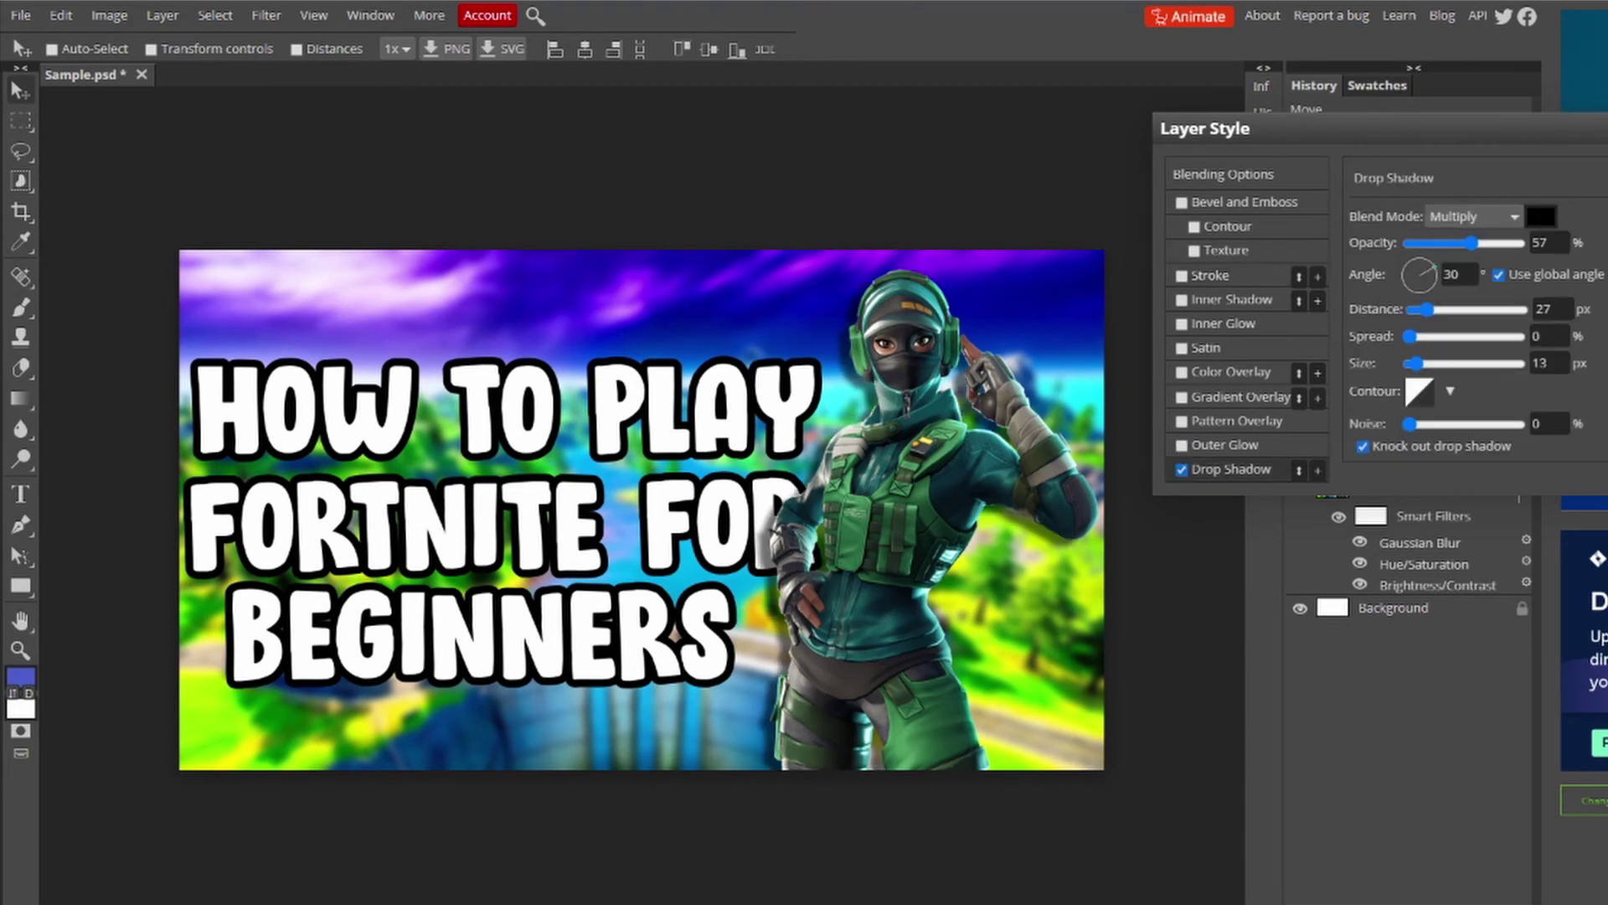
key("Return")
left_click_drag(970, 450, 941, 499)
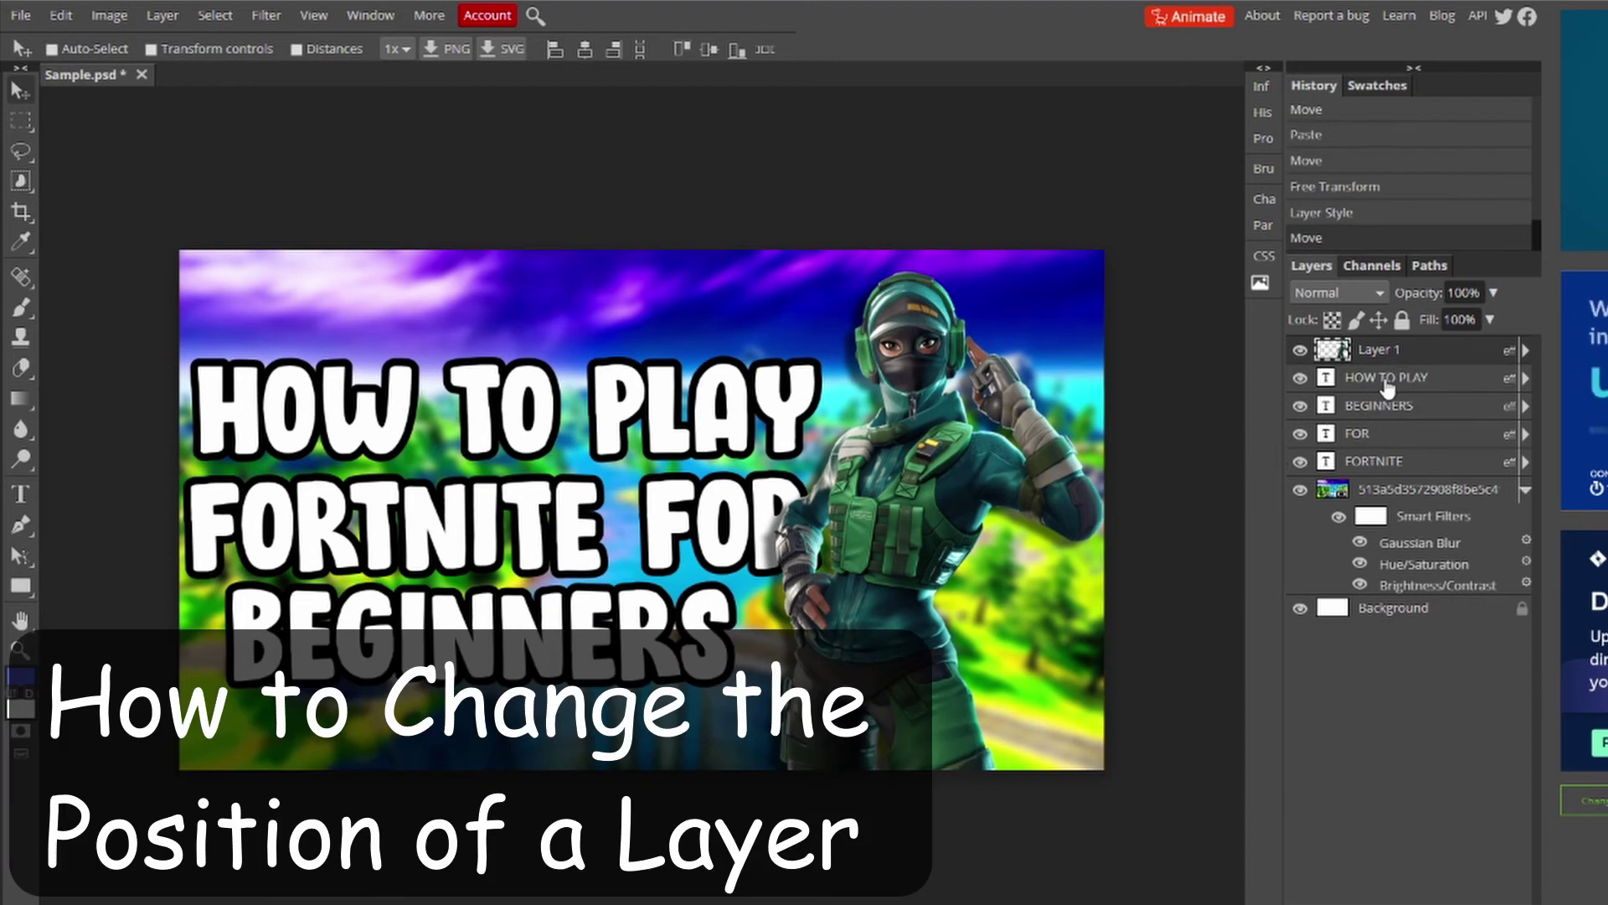
Drag the HOW TO PLAY, BEGINNERS and FORTNITE layers above Layer 1, nudging HOW TO PLAY
left_click_drag(1387, 383, 1387, 344)
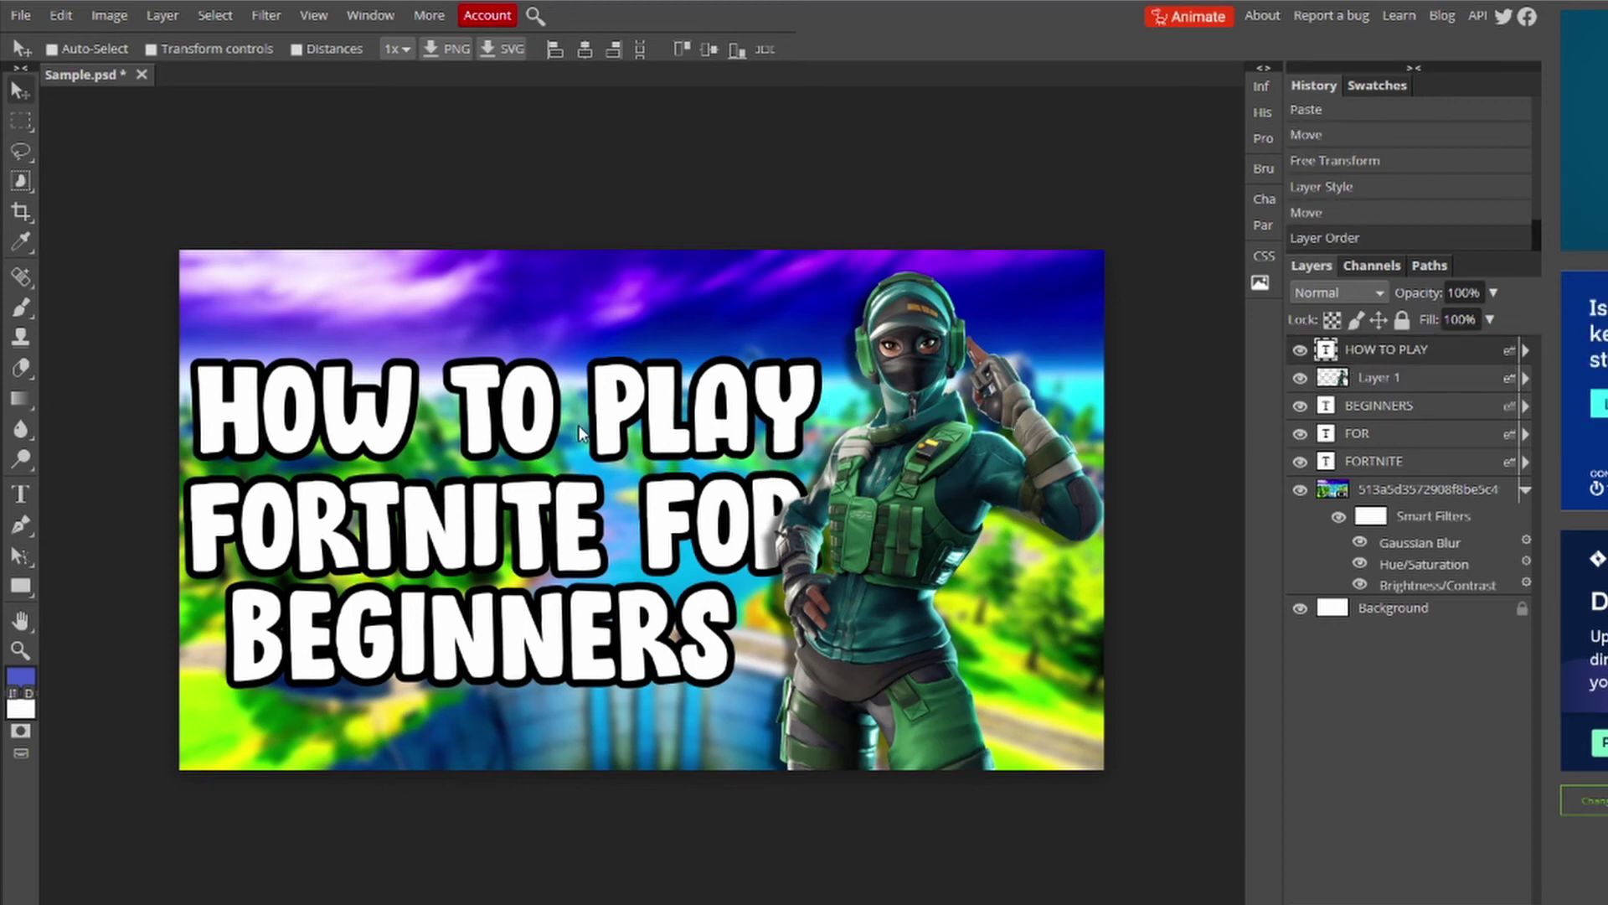
mouse_move(489, 429)
left_mouse_down()
mouse_move(568, 471)
mouse_move(580, 498)
mouse_move(523, 448)
mouse_move(536, 453)
mouse_move(488, 439)
left_mouse_up()
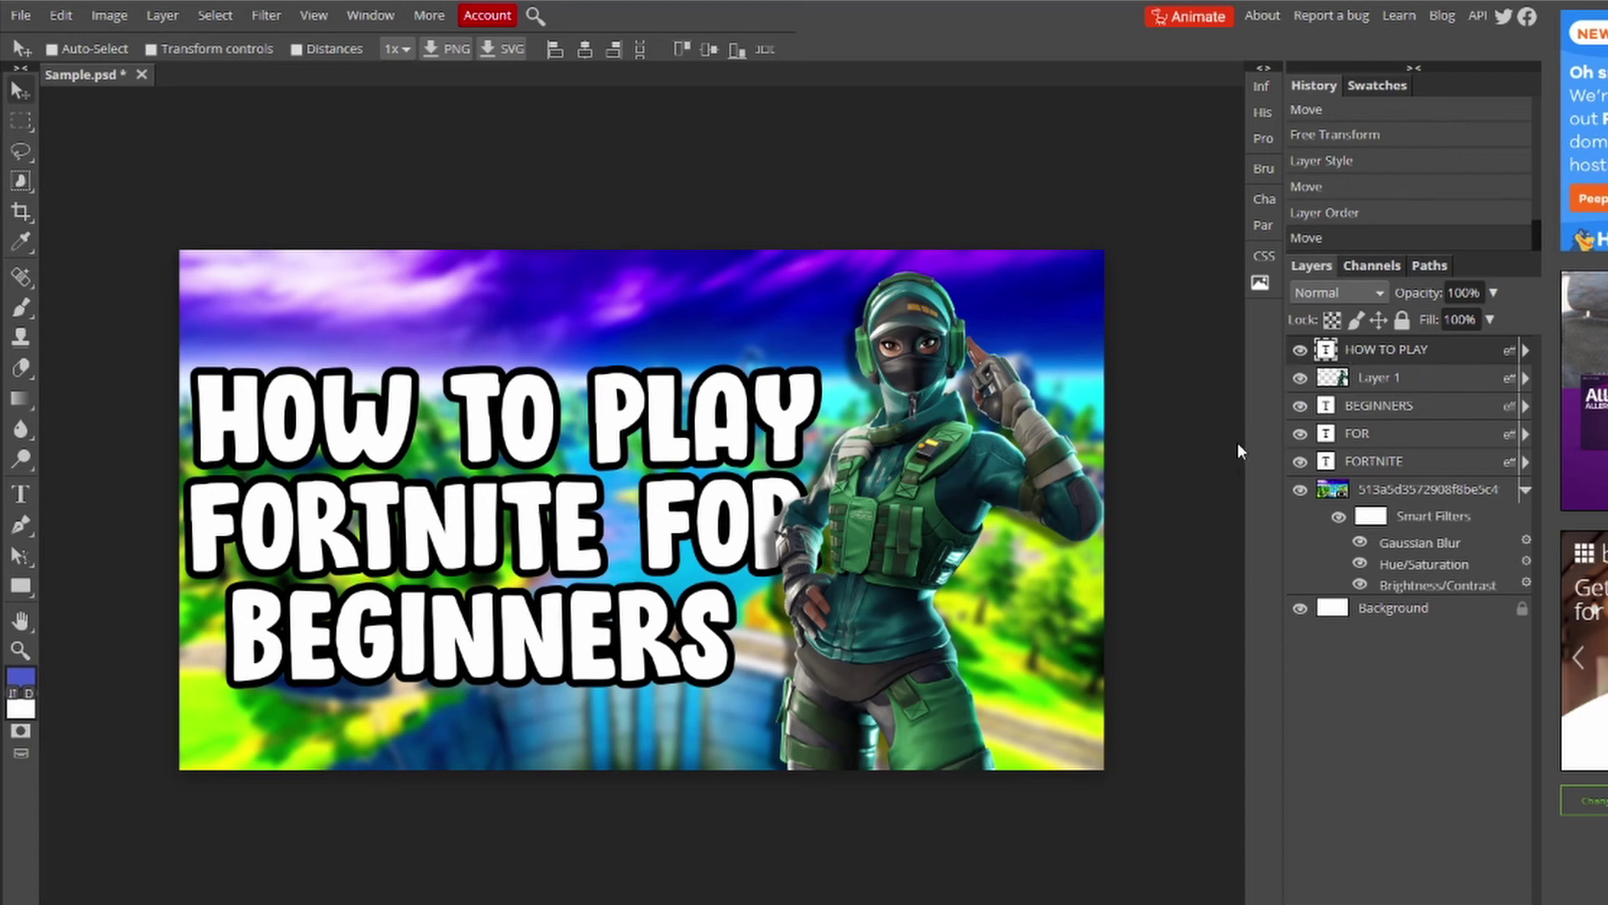
left_click_drag(1350, 407, 1378, 391)
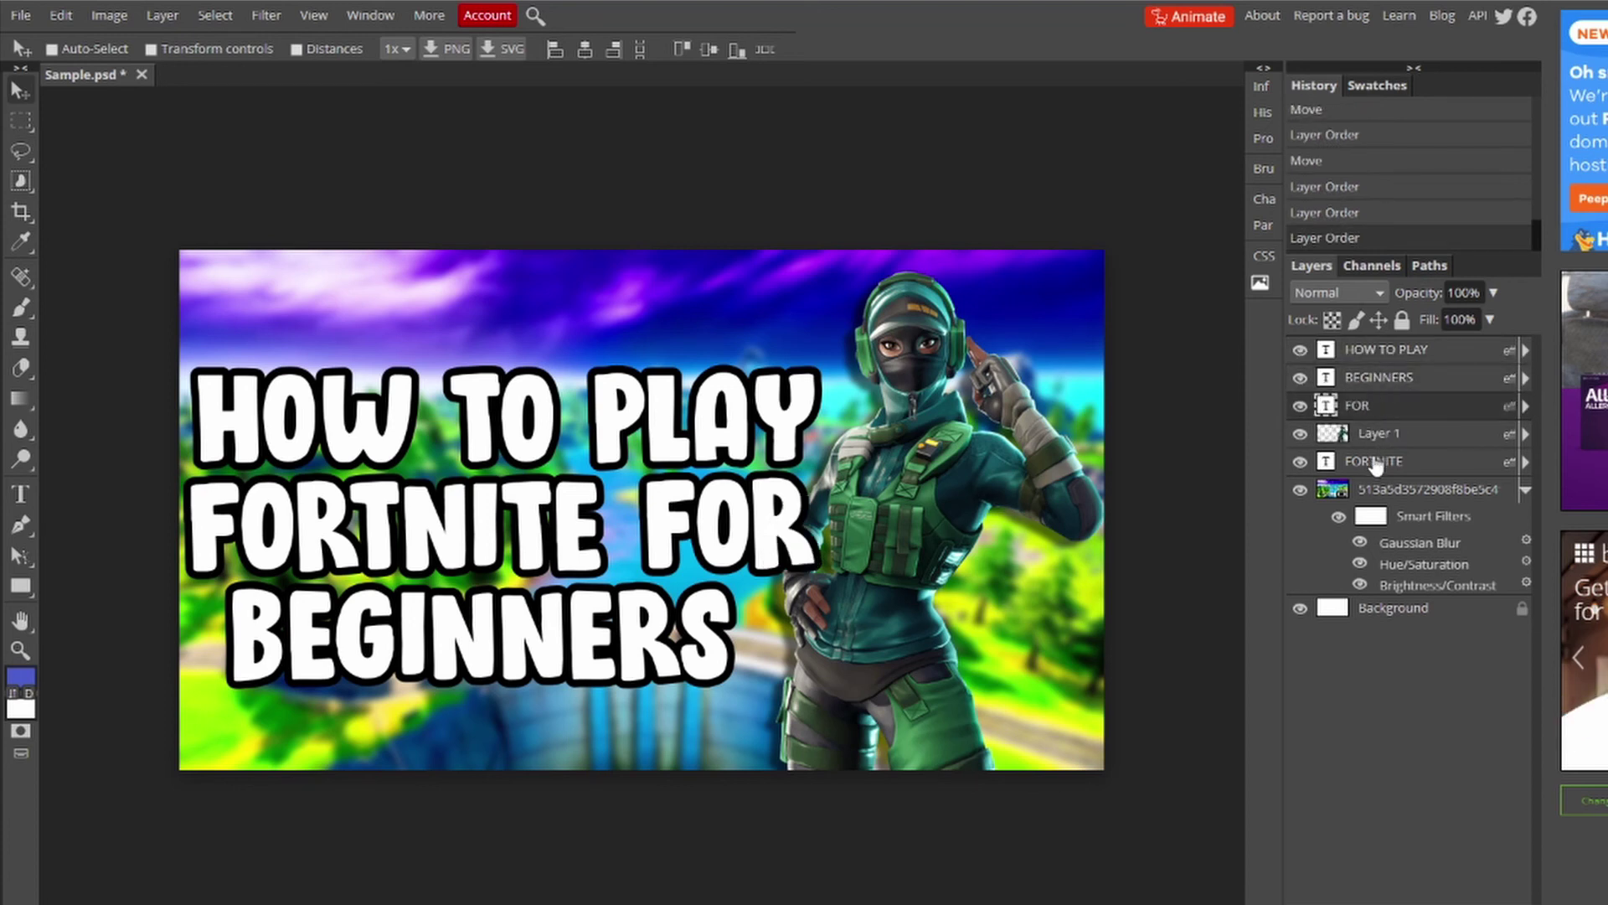
left_click_drag(1374, 463, 1375, 429)
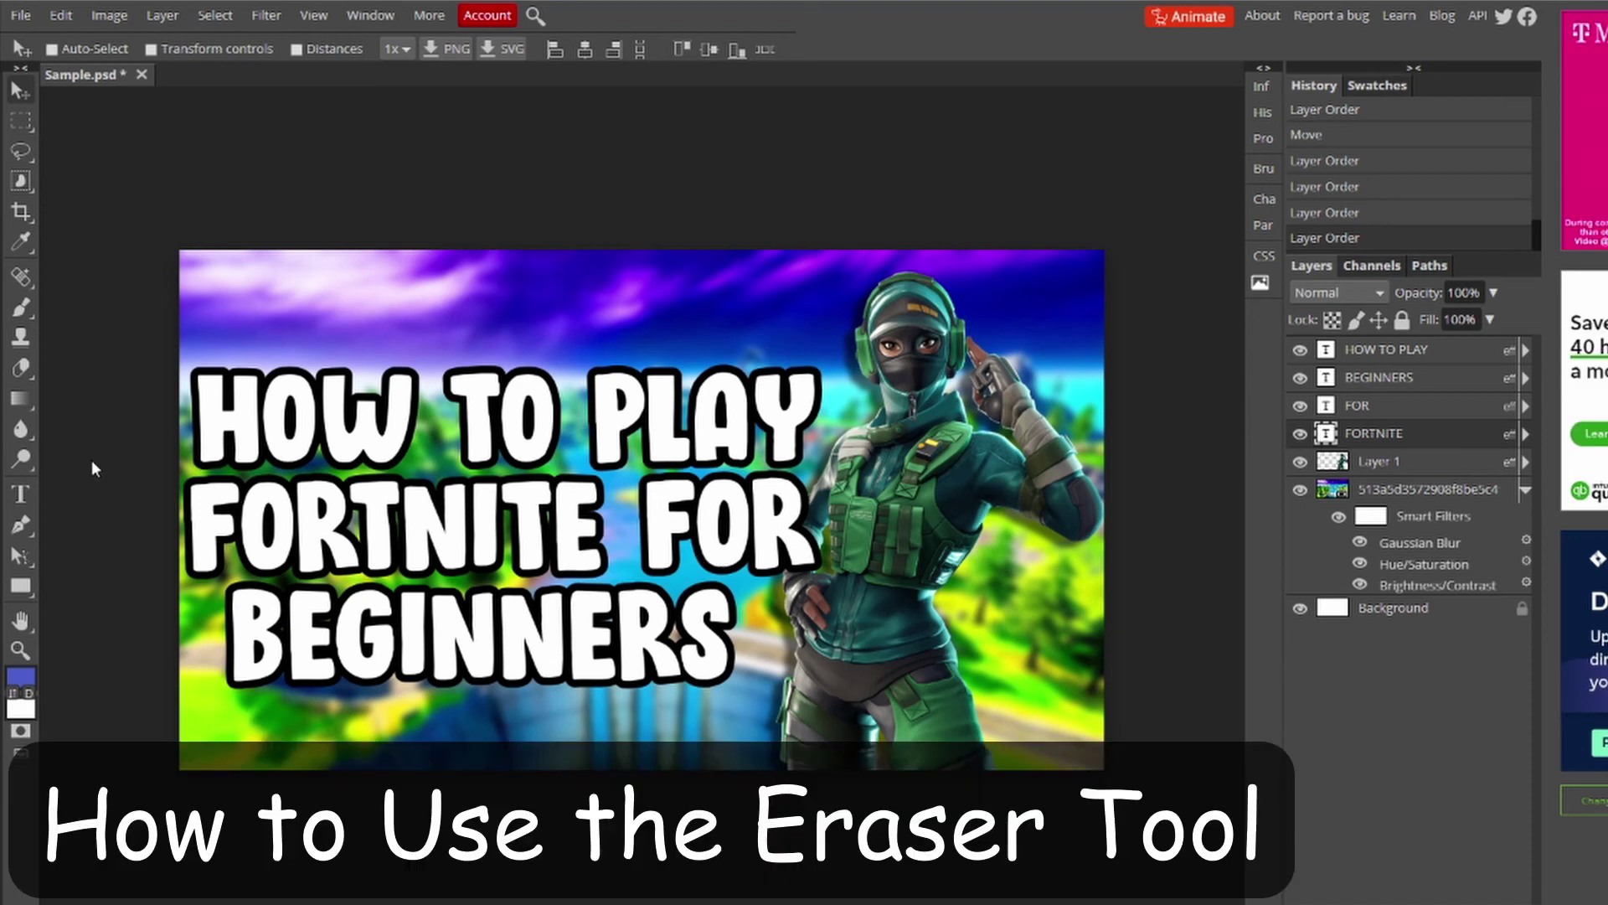
Rasterize the FORTNITE text layer by erasing on it with the Eraser tool
left_click(22, 368)
left_click(325, 299)
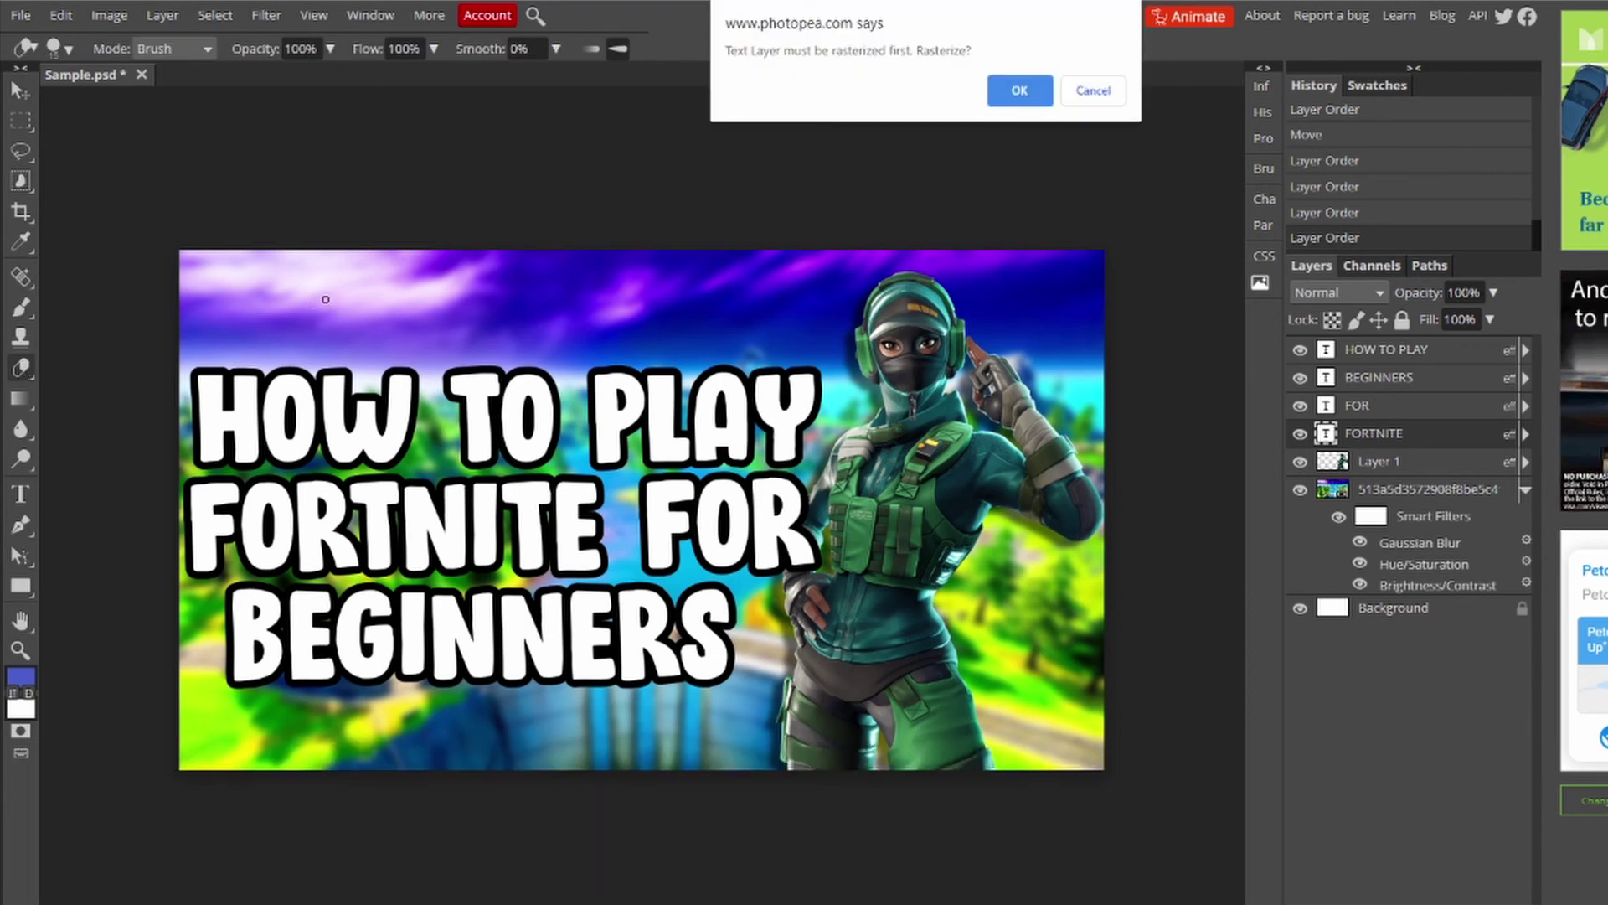
left_click(1017, 92)
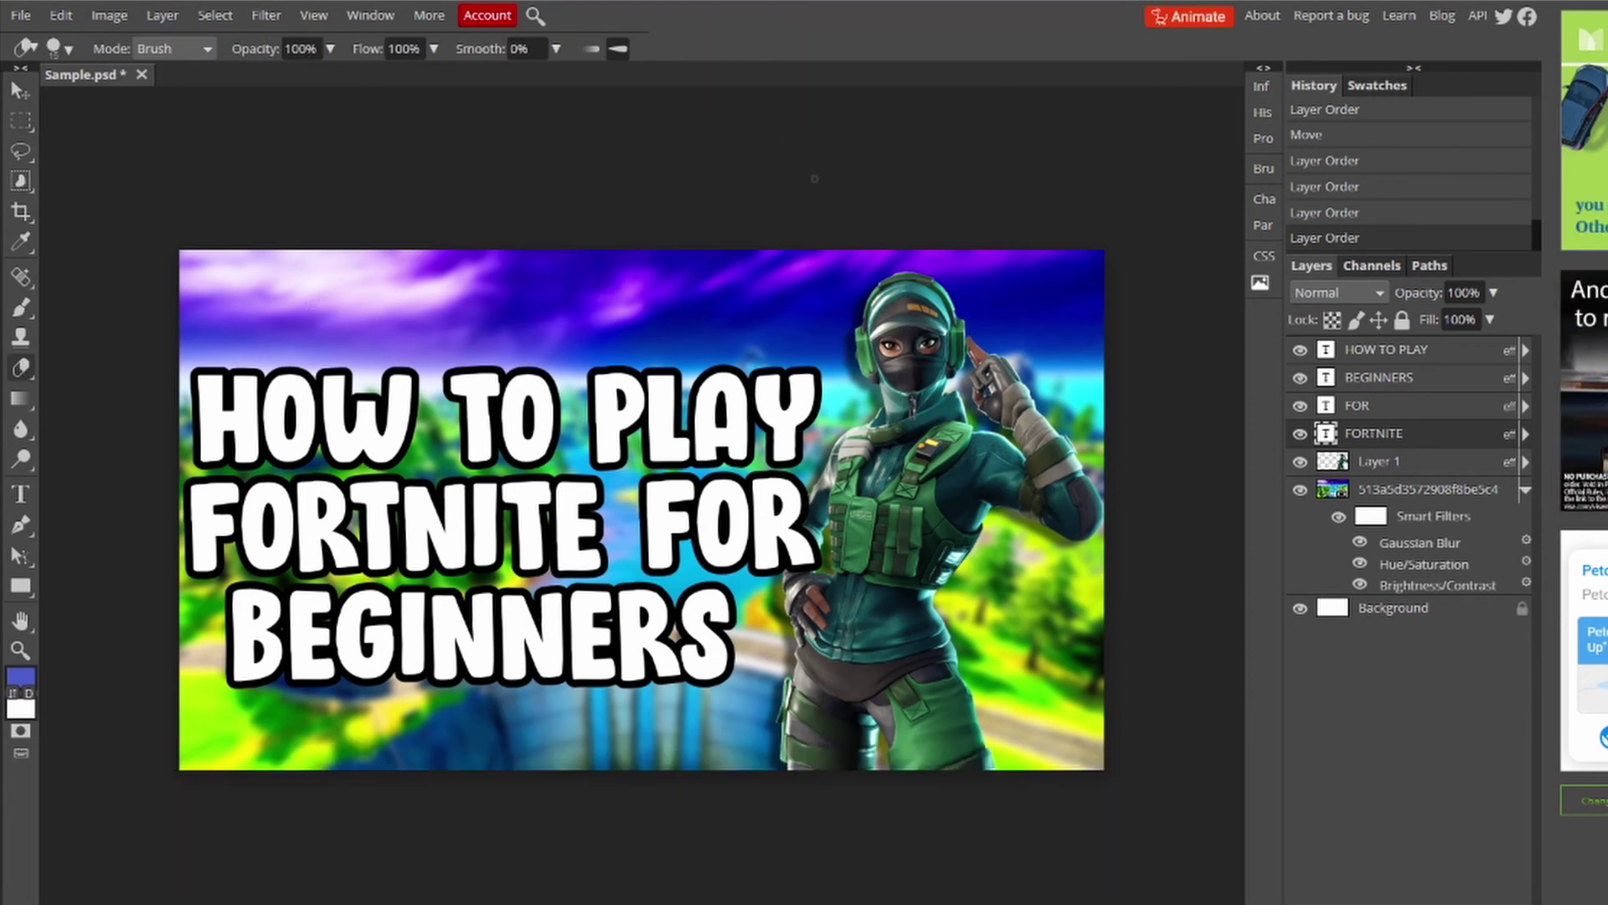
left_click(447, 315)
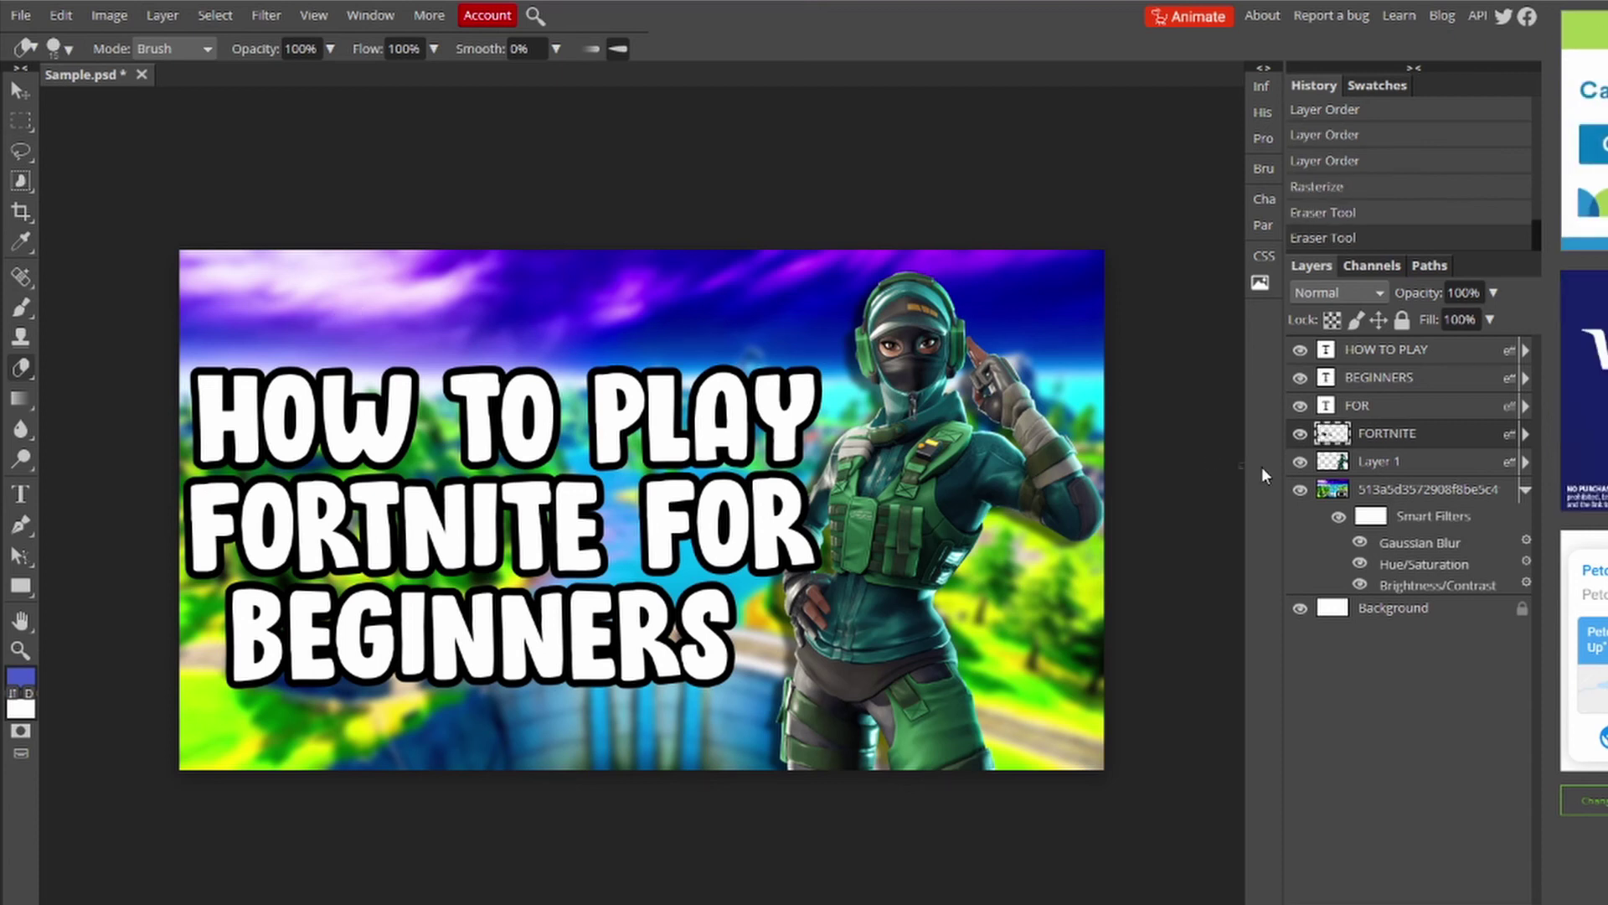
Rasterize the background image layer, then undo the test eraser scribble
left_click(1373, 489)
left_click(503, 352)
key("Return")
mouse_move(490, 360)
left_mouse_down()
mouse_move(666, 284)
mouse_move(553, 272)
left_mouse_up()
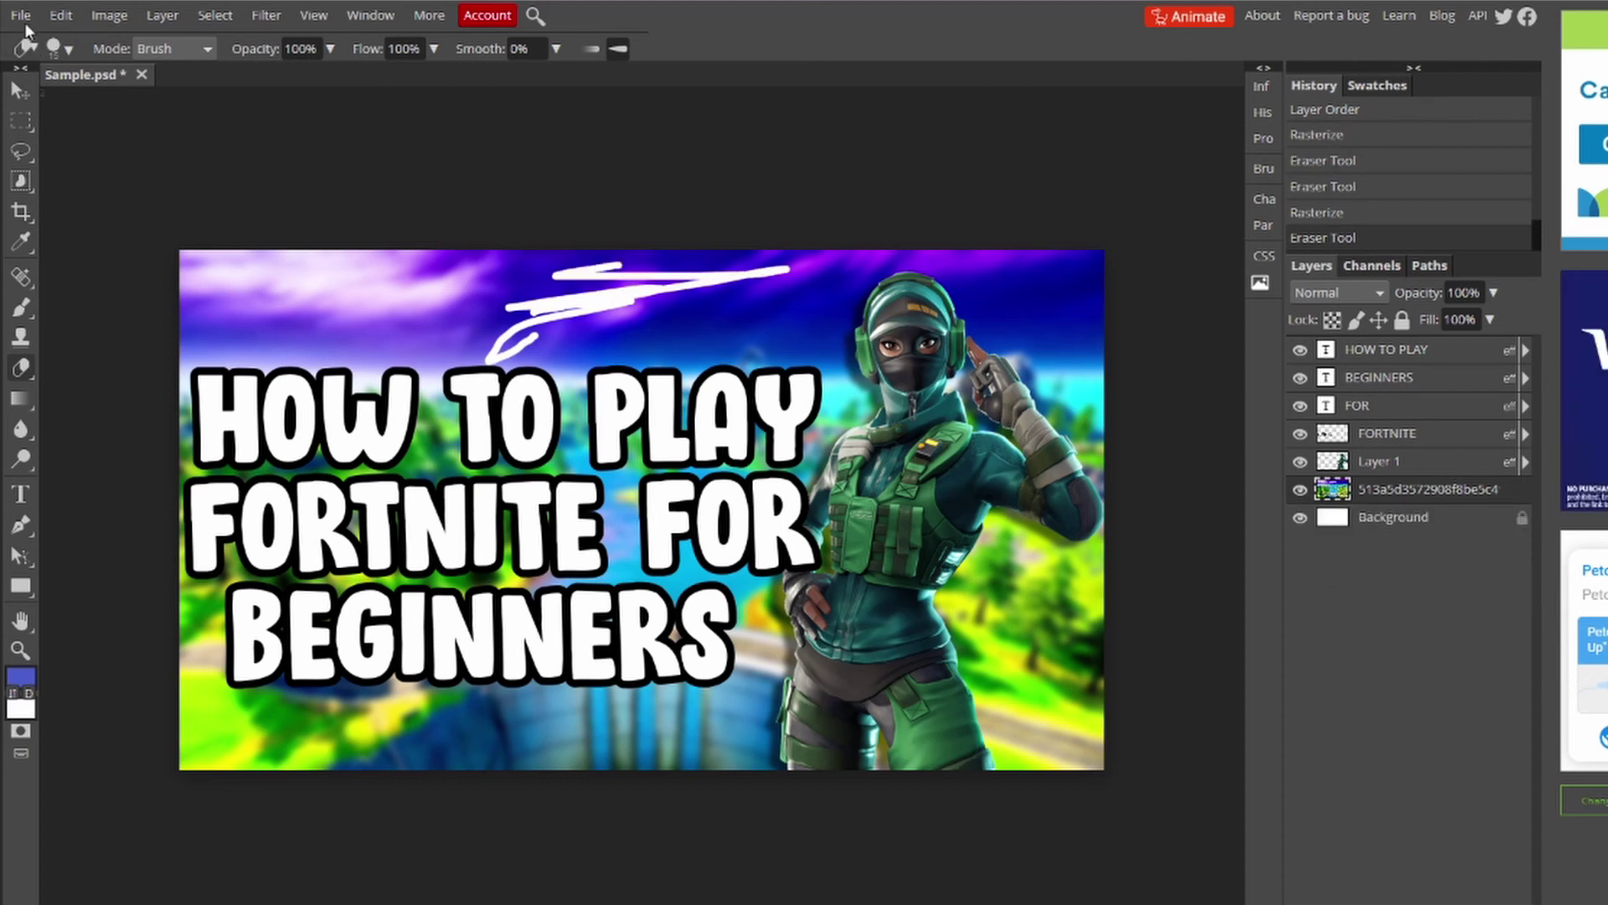
key("ctrl+z")
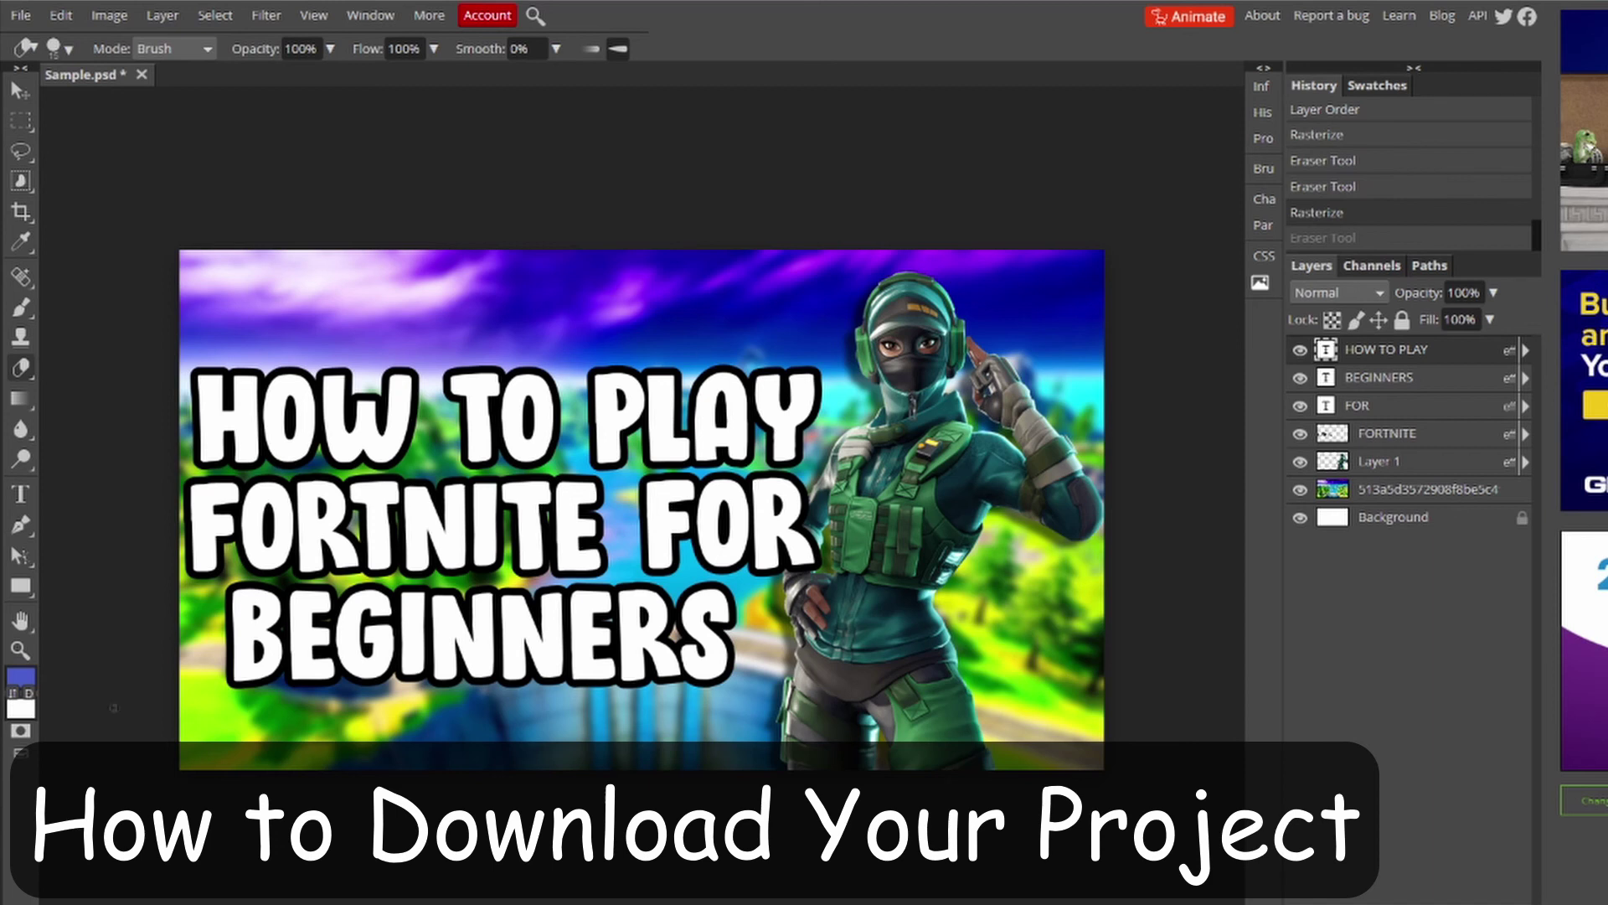
left_click(21, 15)
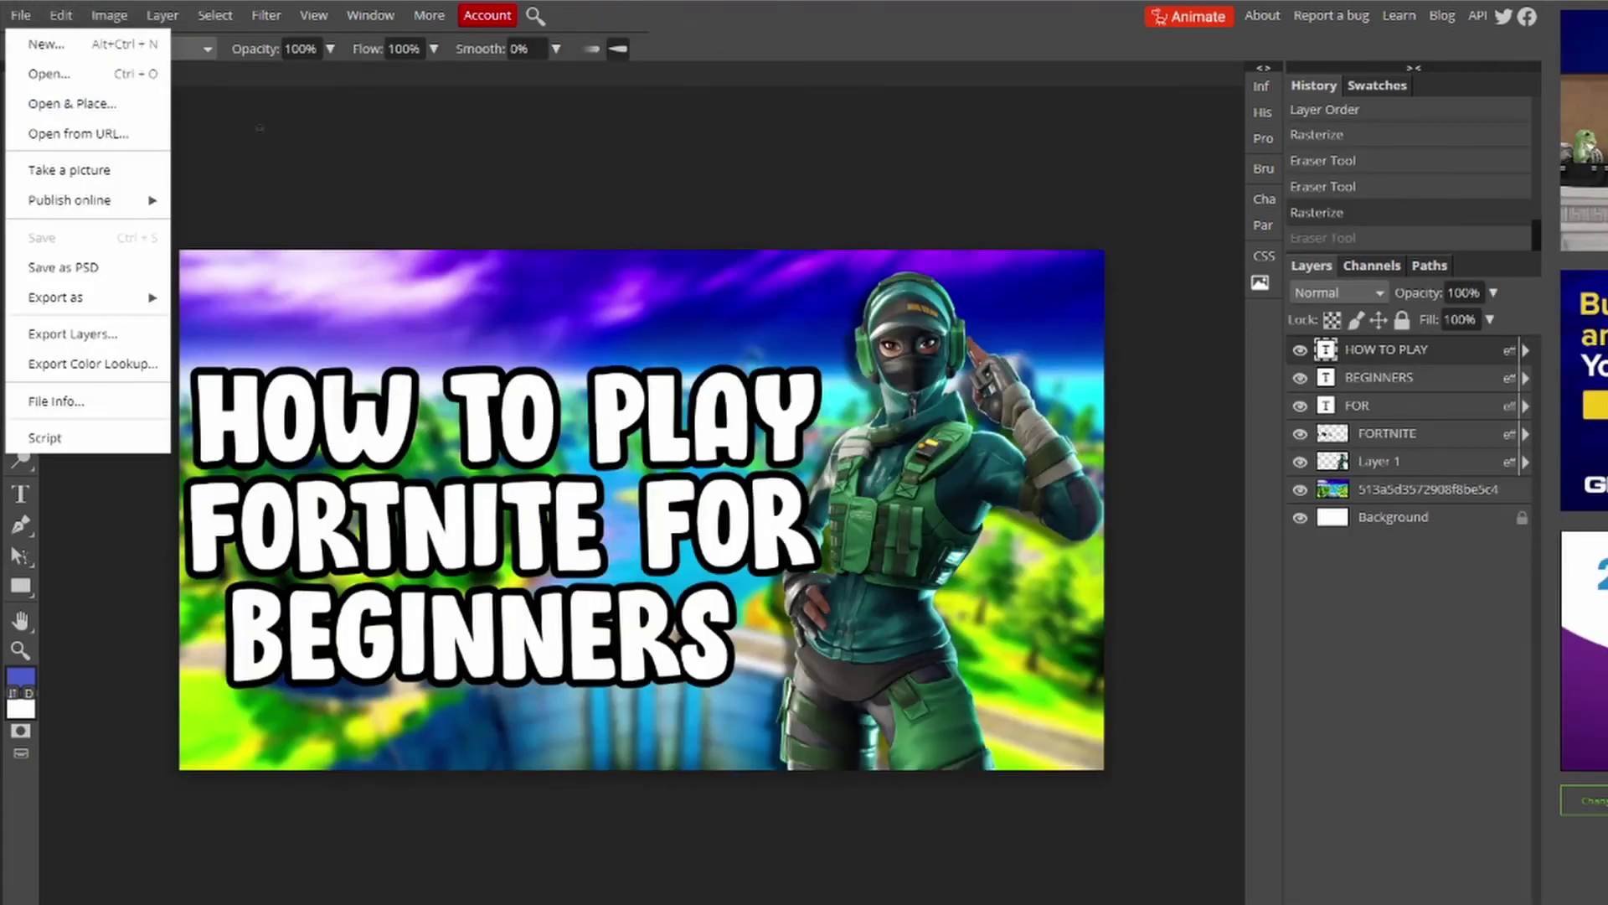
Export as PNG from the File menu, keeping 1920×1080 at 100% quality, and save
left_click(4, 16)
left_click(22, 15)
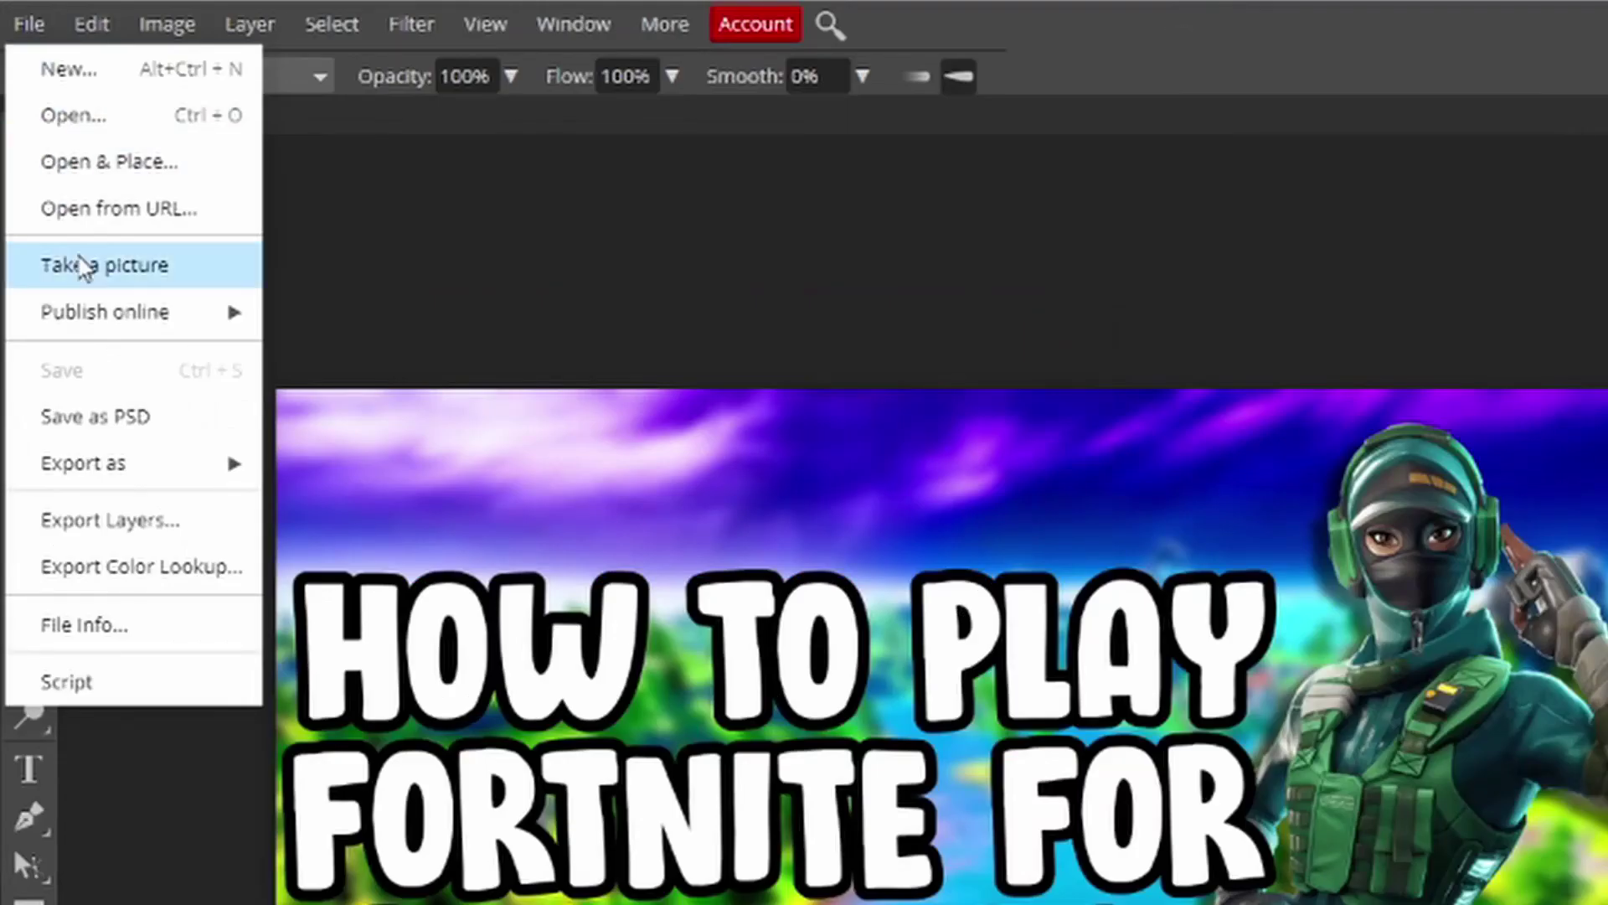
mouse_move(59, 309)
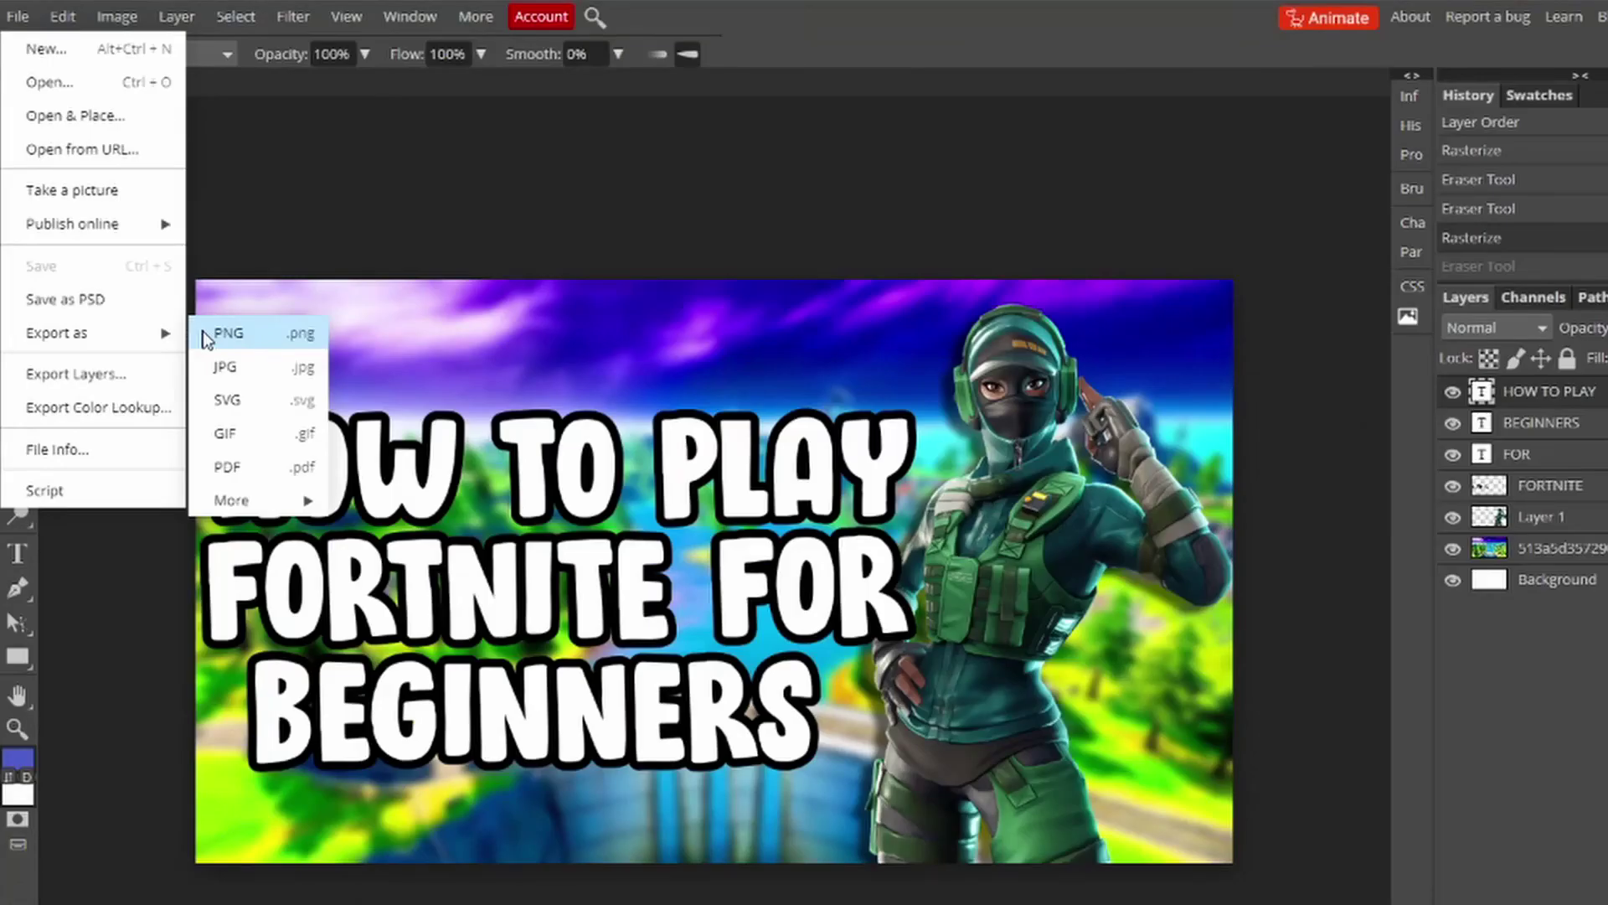
left_click(287, 461)
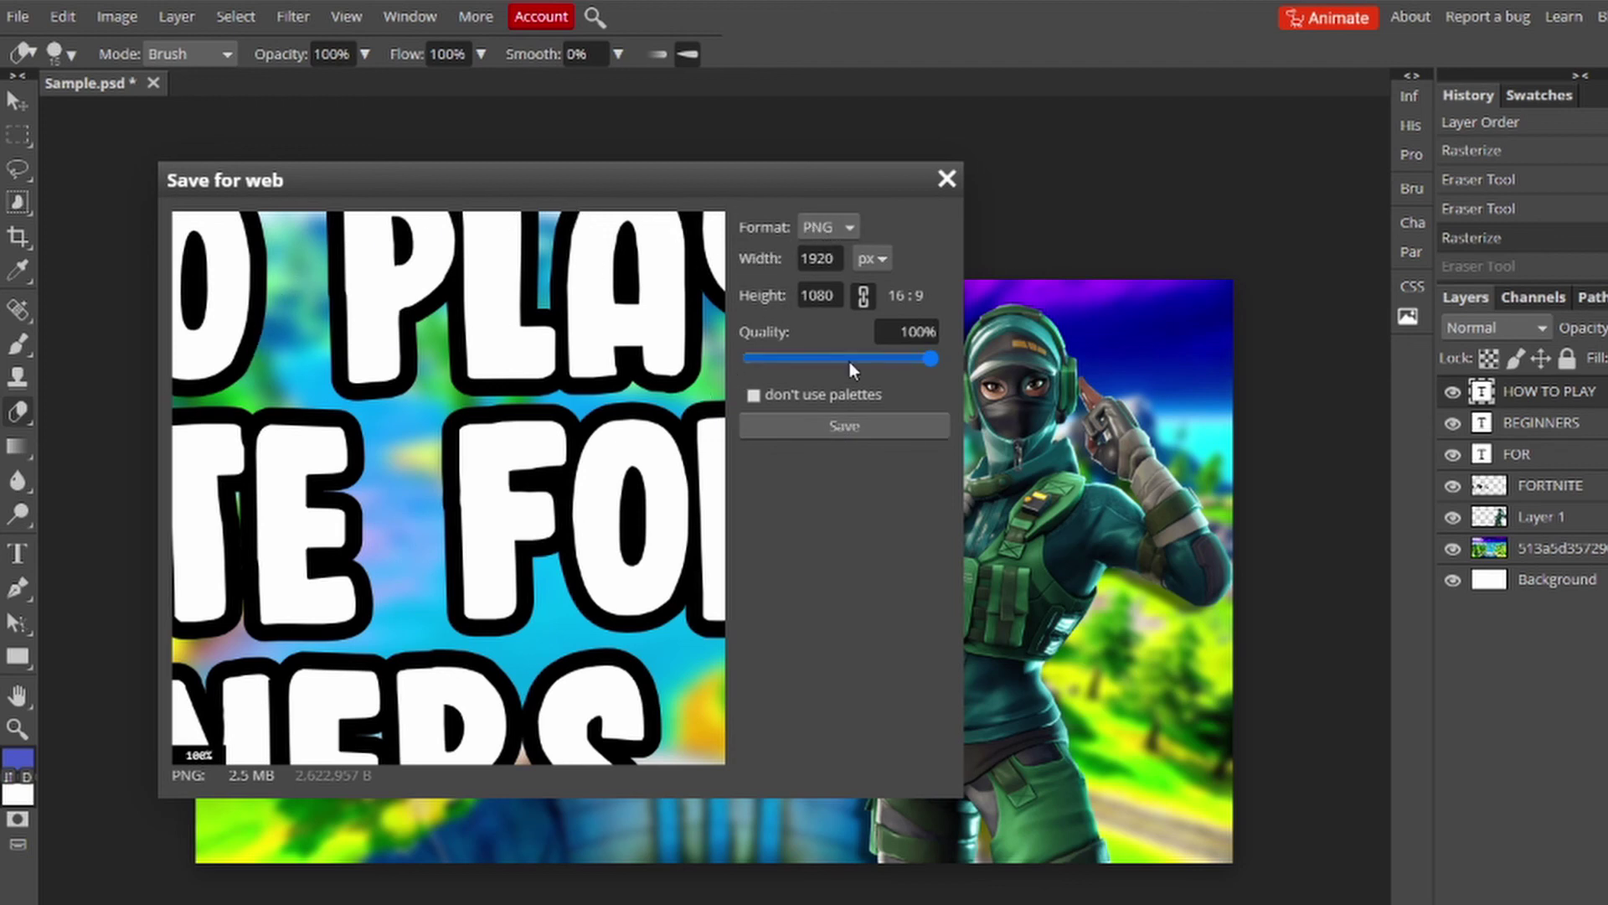
left_click(862, 427)
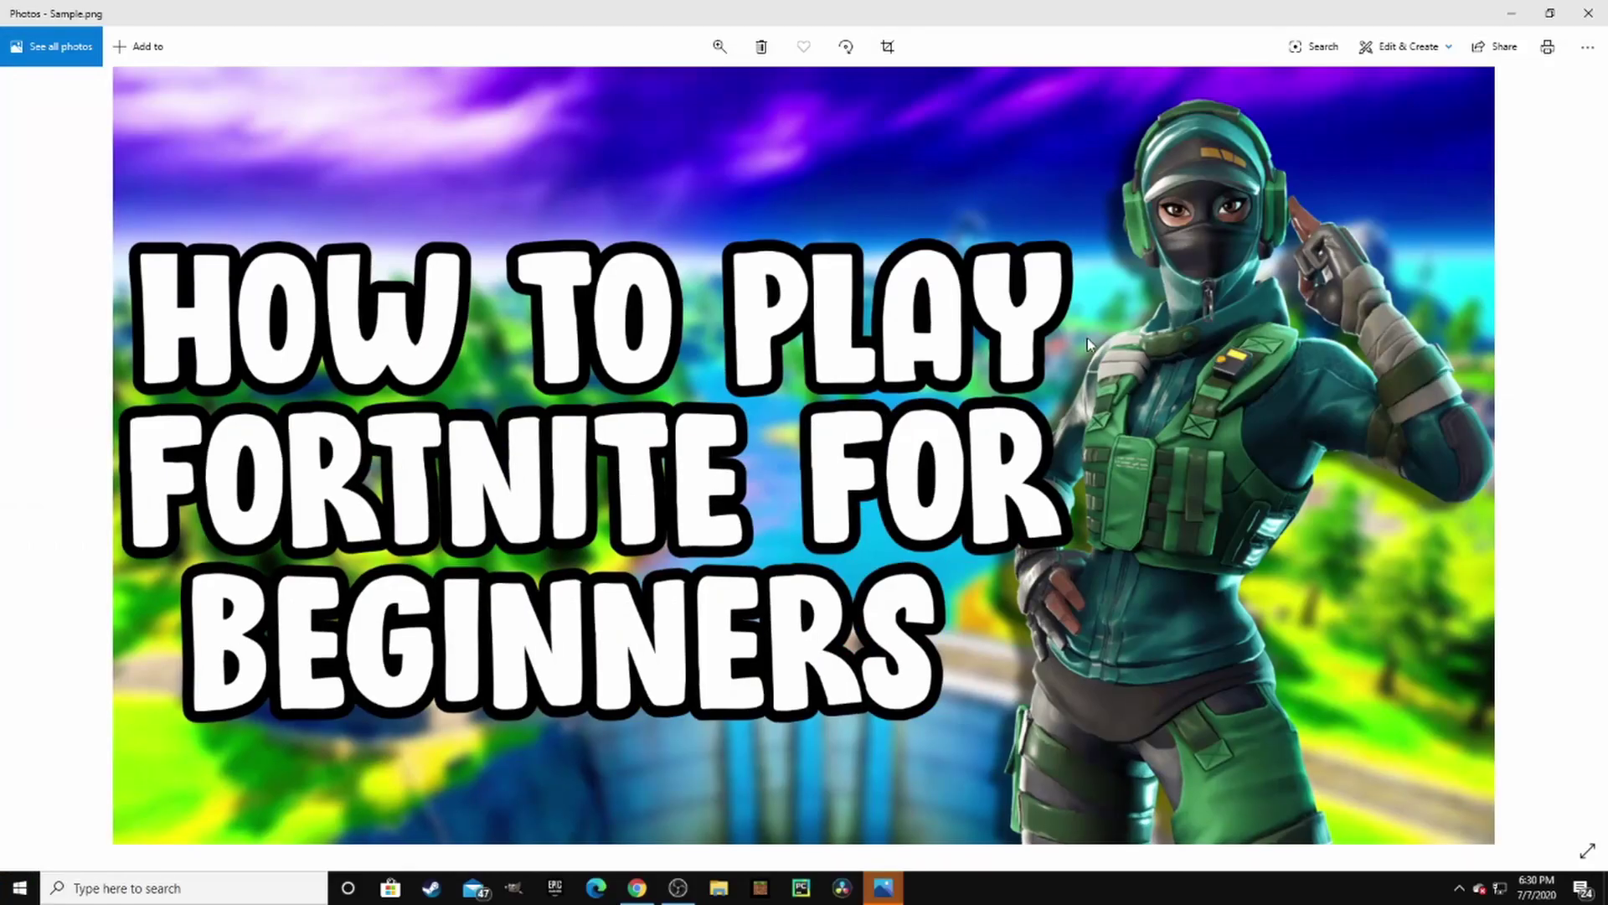